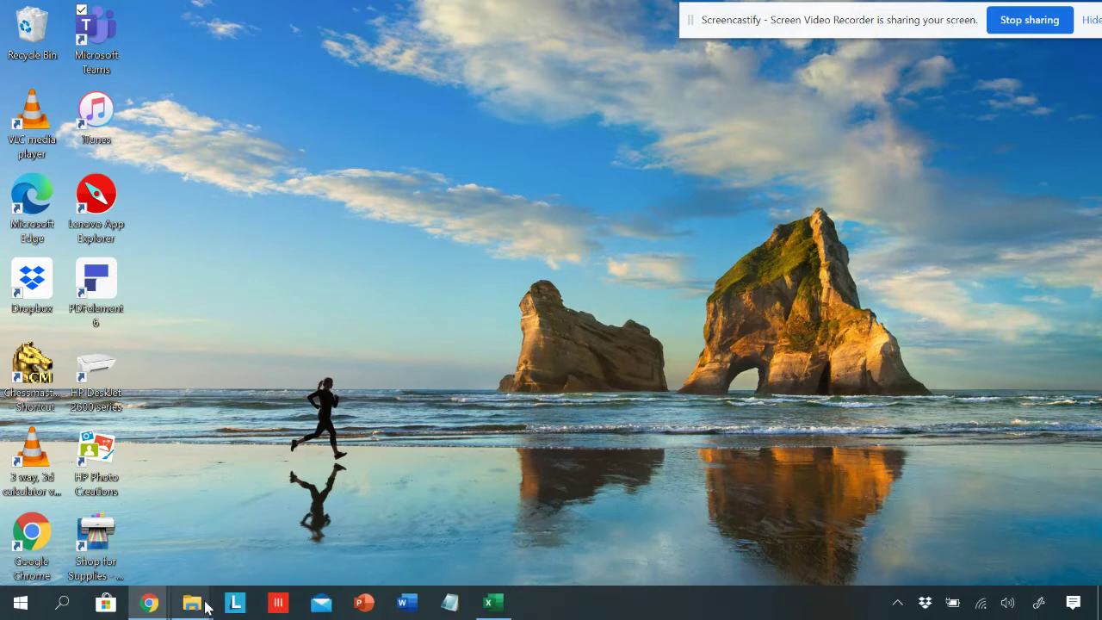
Step: Bring the File Explorer window for the G:\Youtuber folder to the front from the taskbar
mouse_move(194, 605)
click(290, 558)
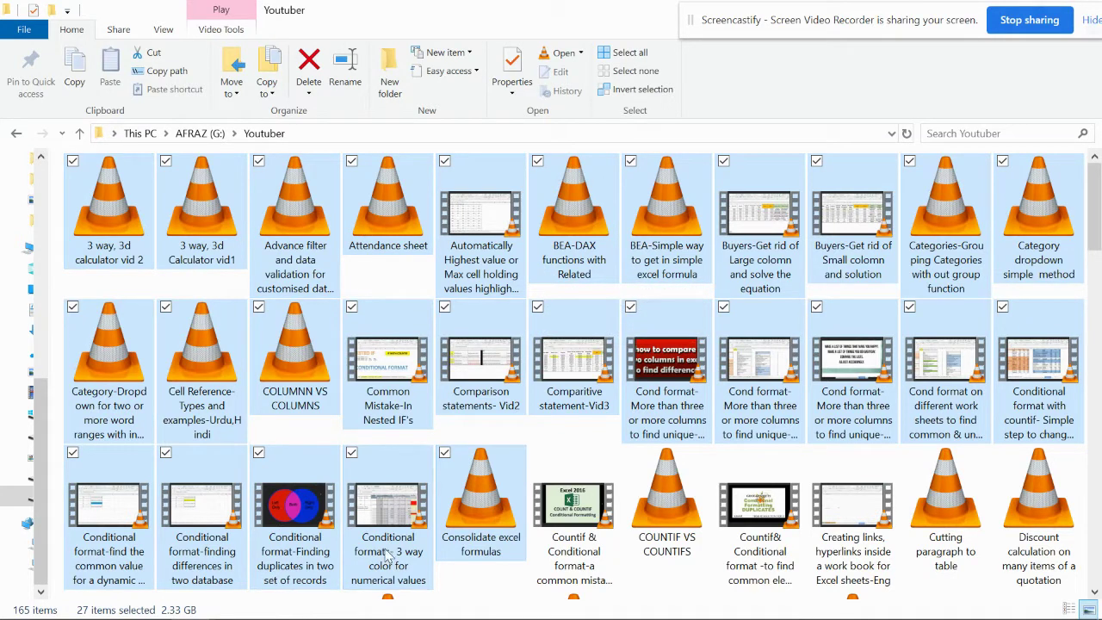
right_click(102, 209)
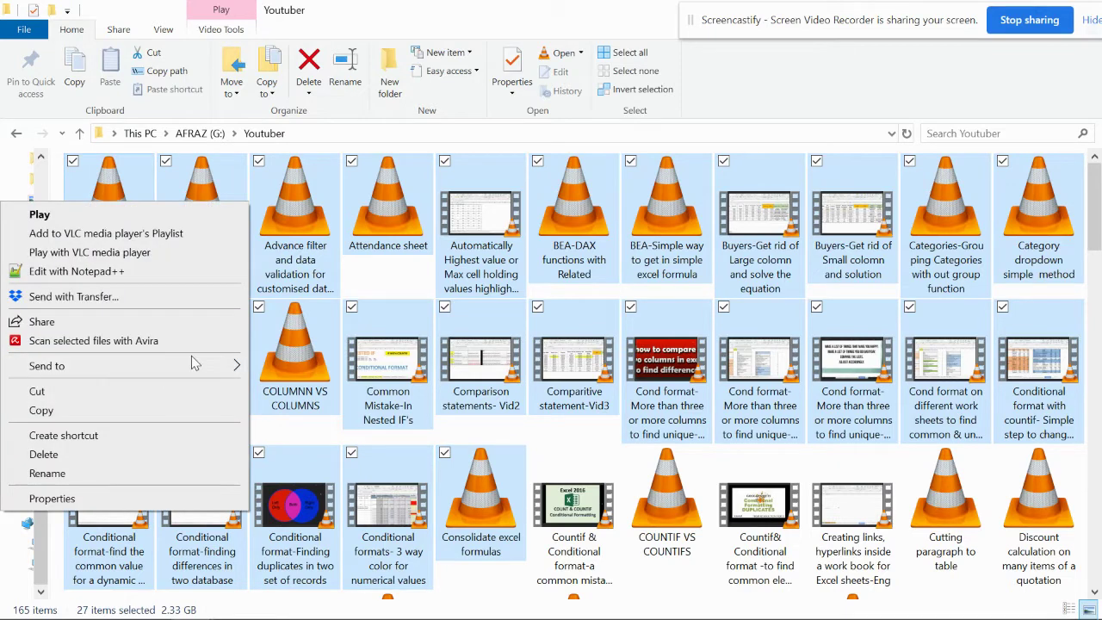
mouse_move(193, 369)
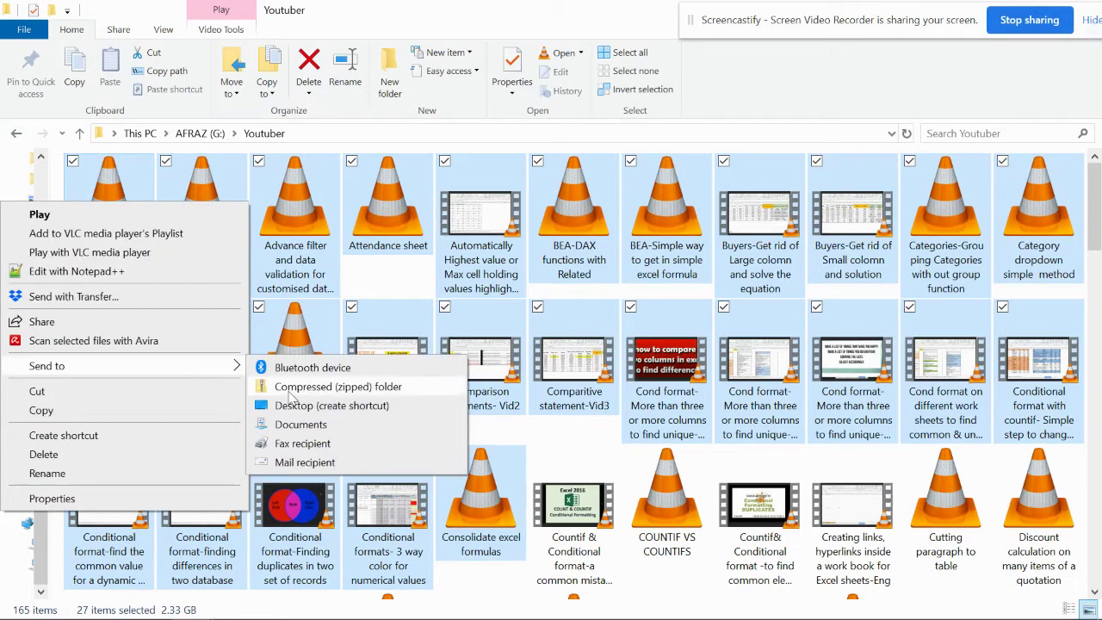
click(304, 462)
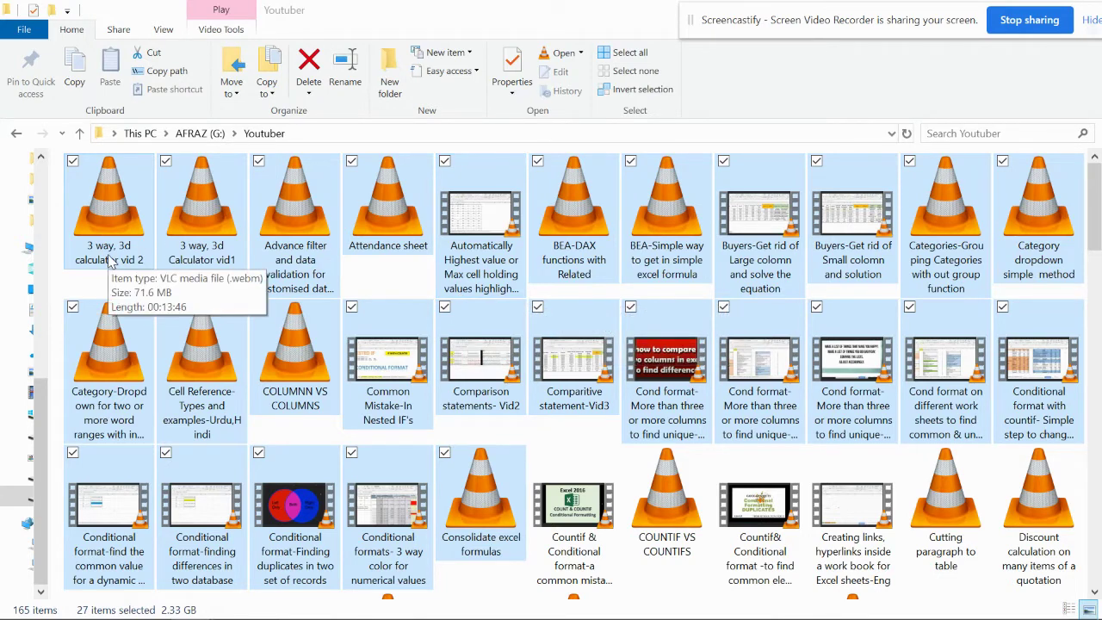
mouse_move(396, 613)
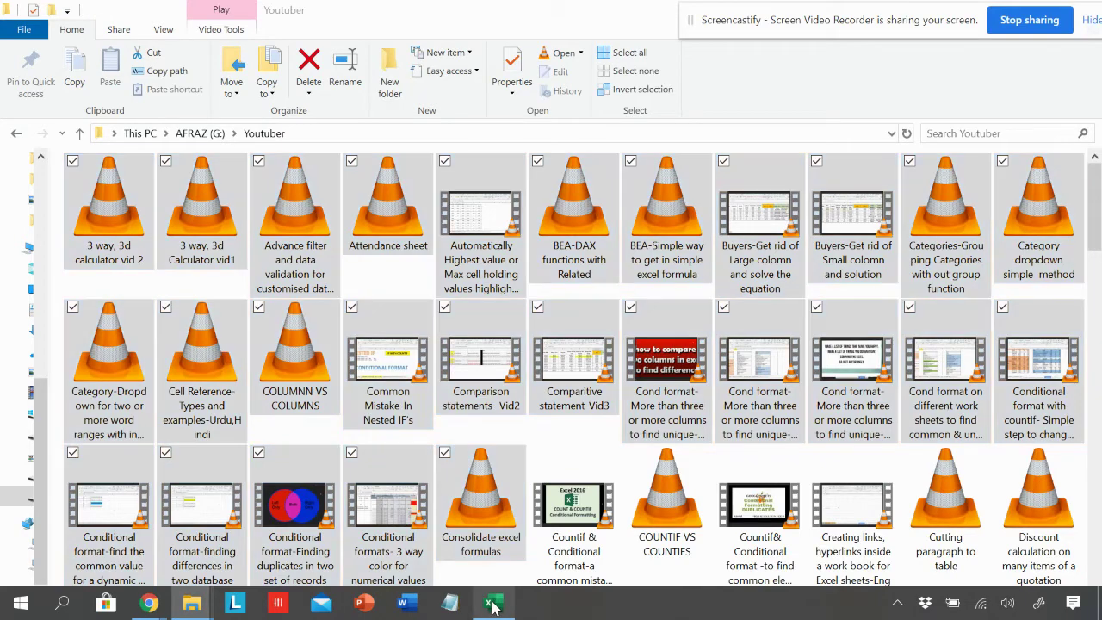
Step: Switch to z PDF file data recorder.xlsx to review the twelve names in B7:B18
click(492, 605)
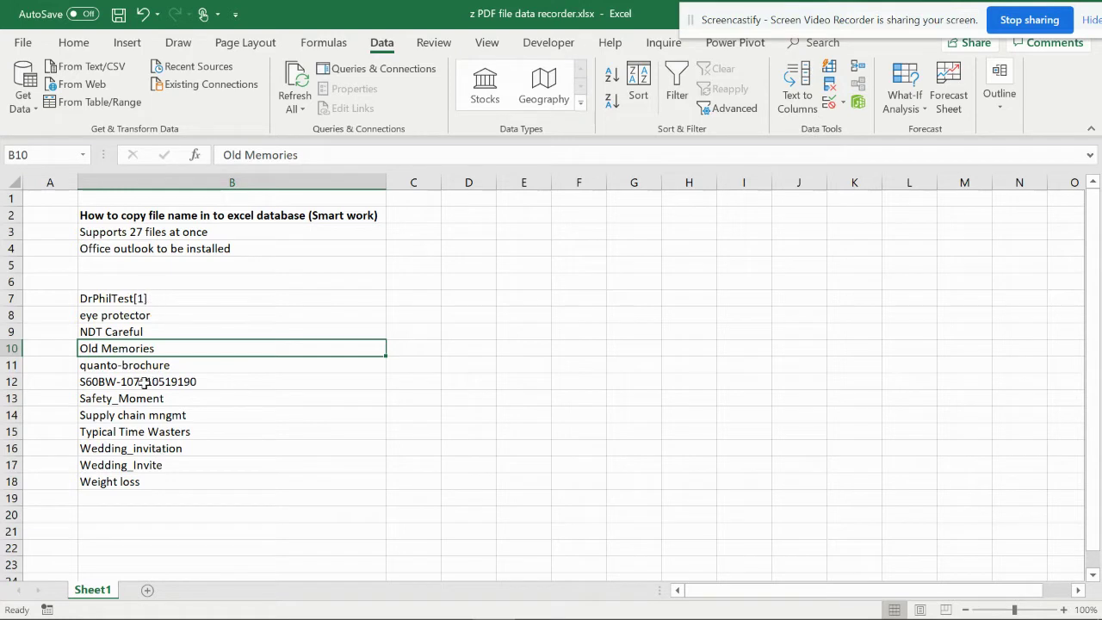
mouse_move(176, 618)
mouse_move(290, 598)
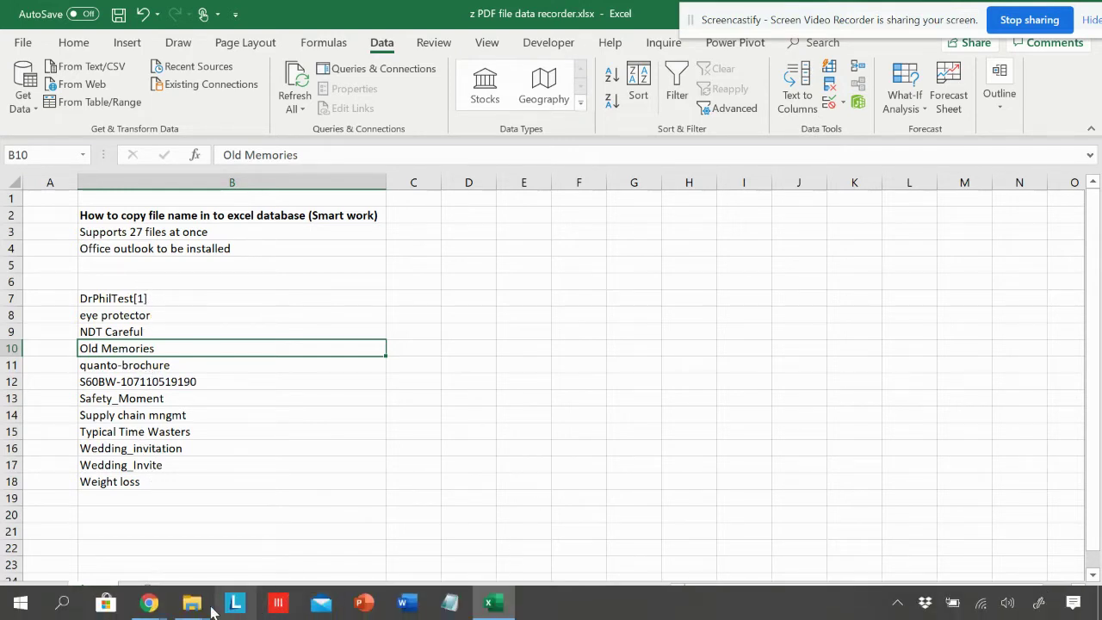
Step: Copy the first video's name, '3 way, 3d calculator vid 2', from its rename box
click(275, 551)
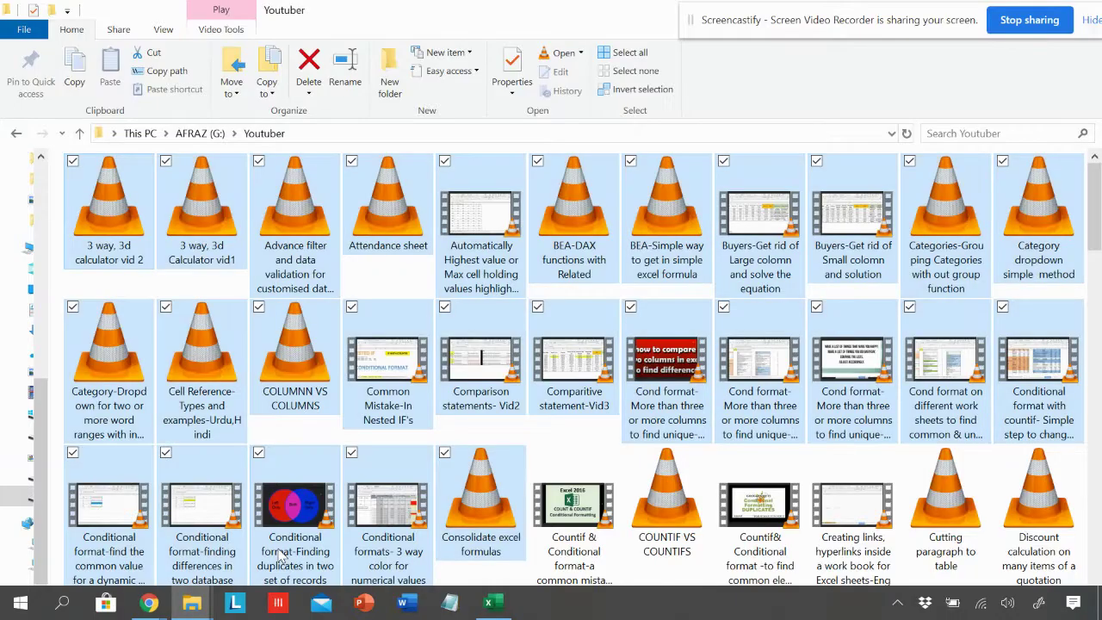
click(133, 248)
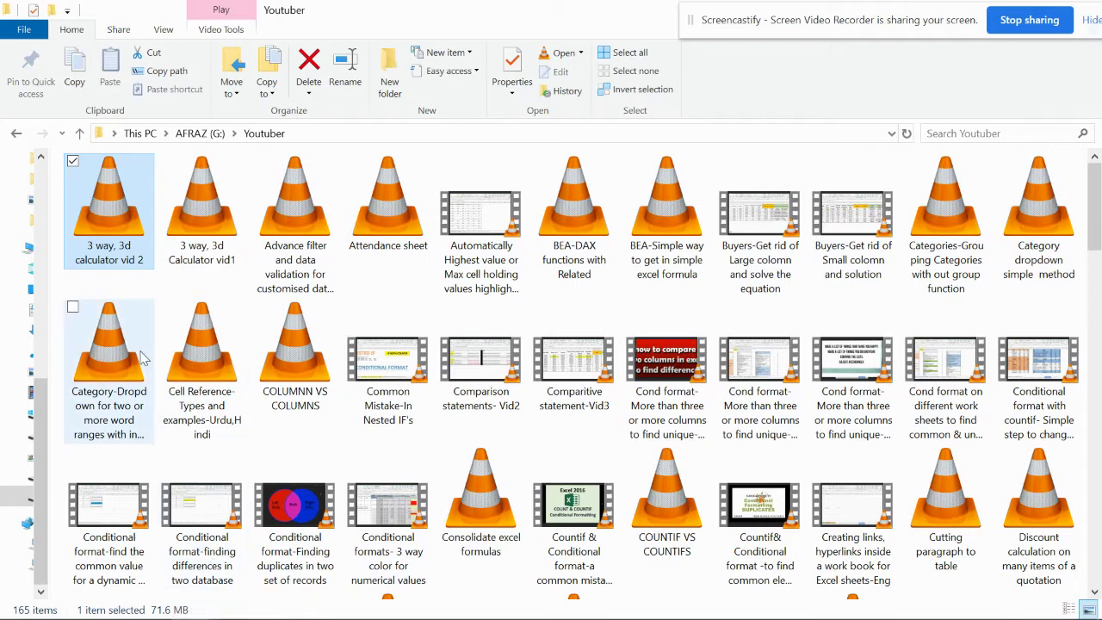
shift+click(401, 515)
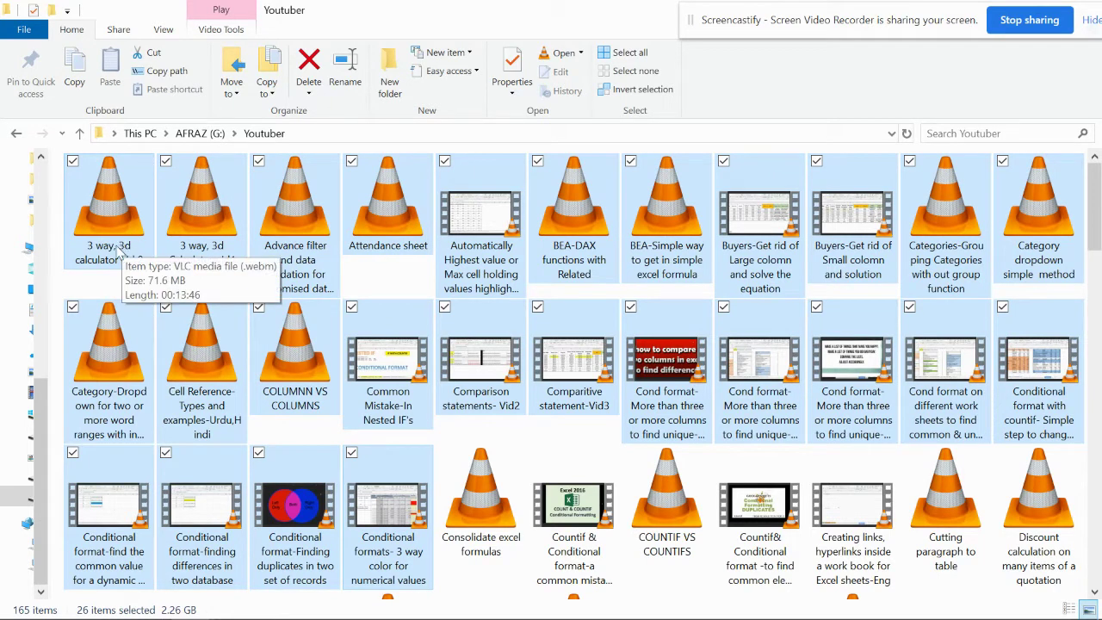
click(114, 247)
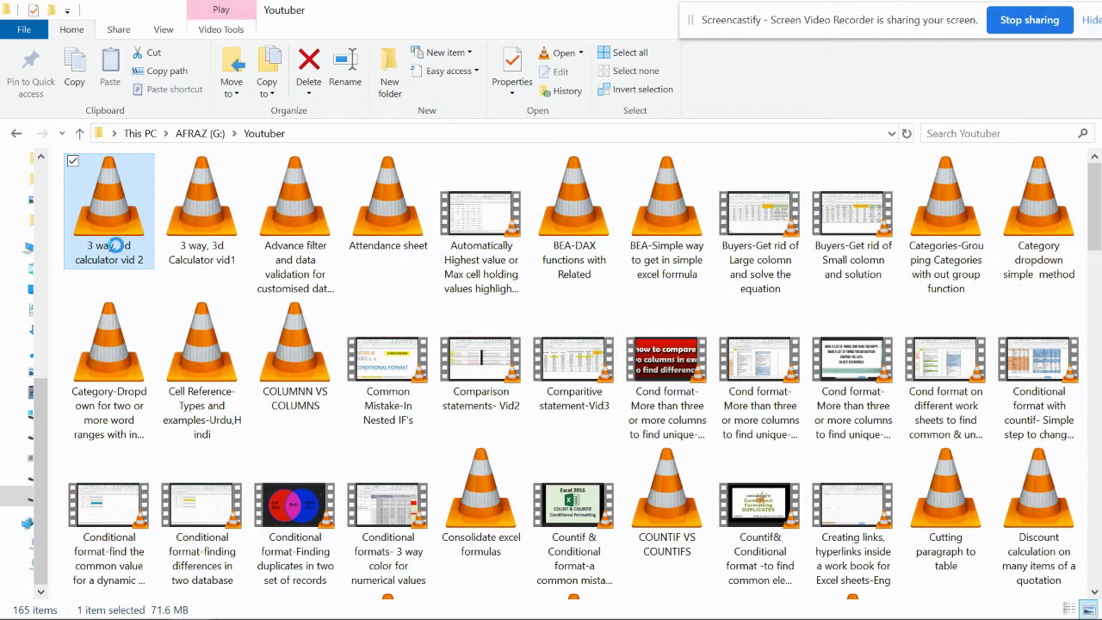
right_click(115, 247)
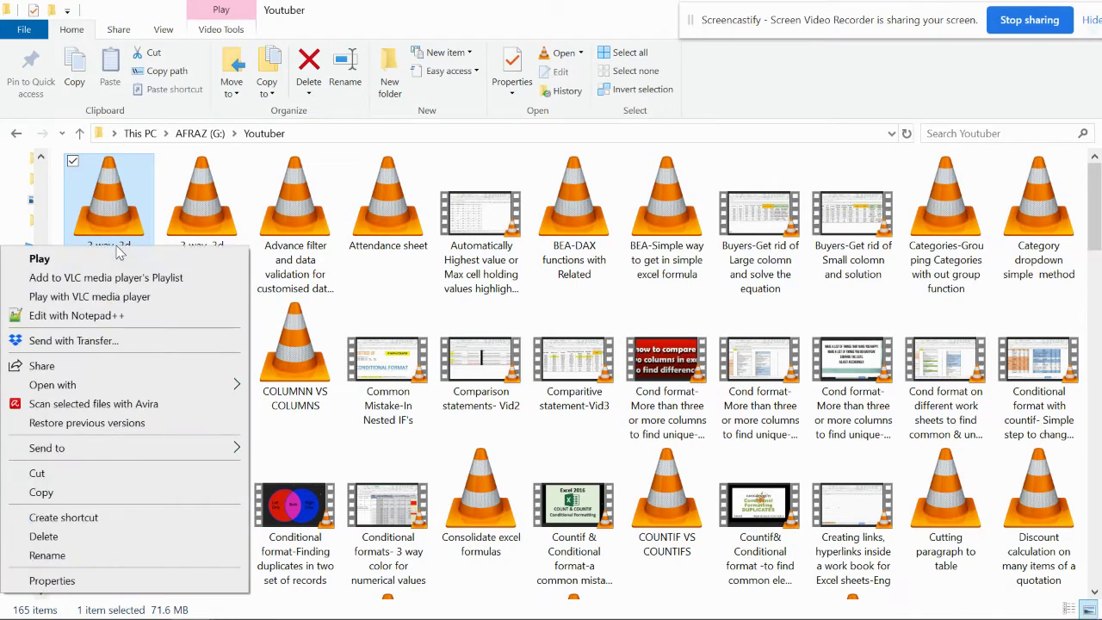
click(45, 555)
right_click(134, 260)
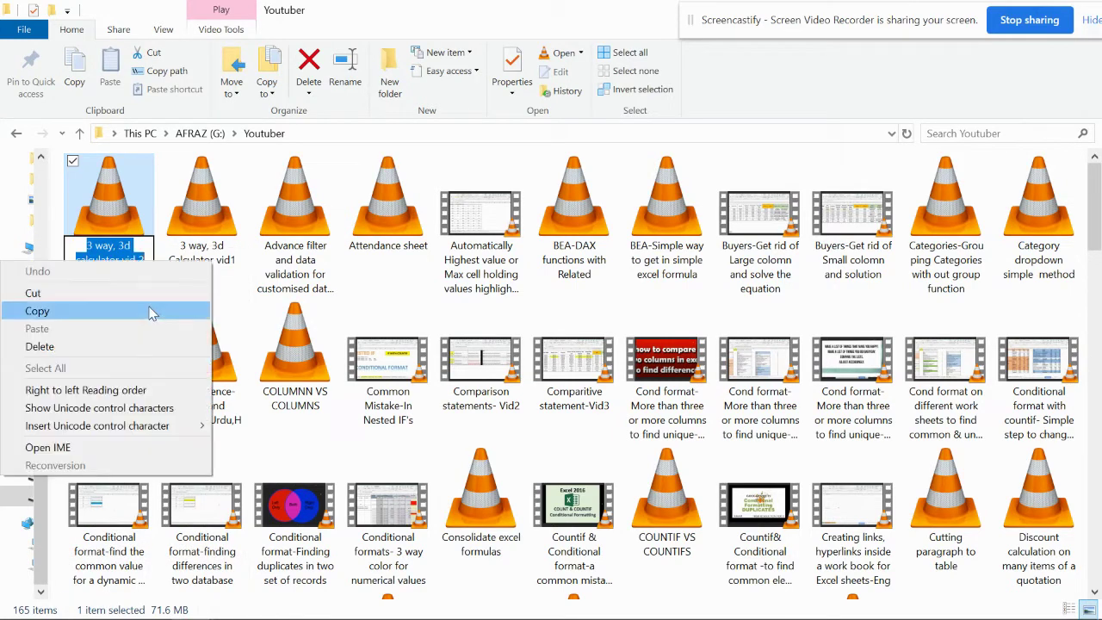
click(91, 315)
Step: Paste '3 way, 3d calculator vid 2' into Excel cell B21, then return to File Explorer
click(505, 607)
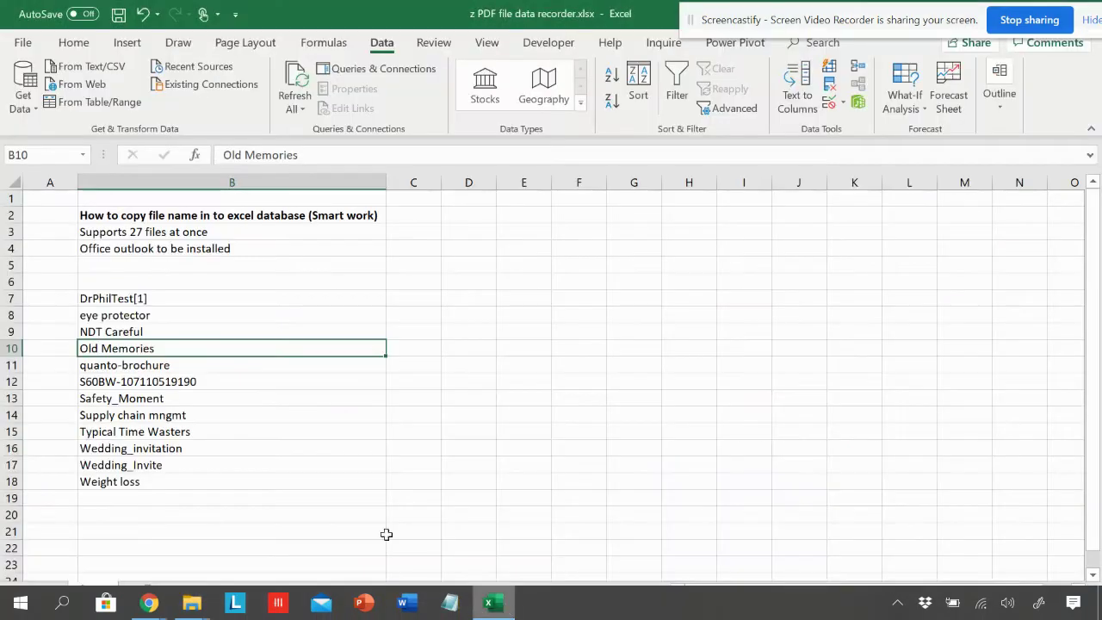
click(132, 529)
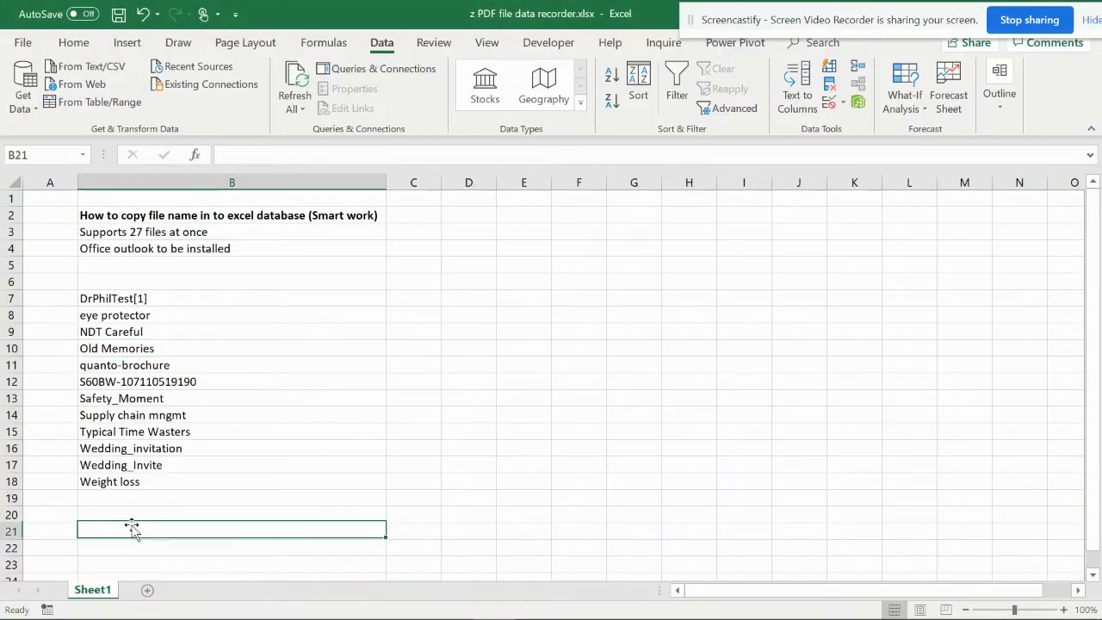
scroll(259, 358, down, 2)
right_click(125, 428)
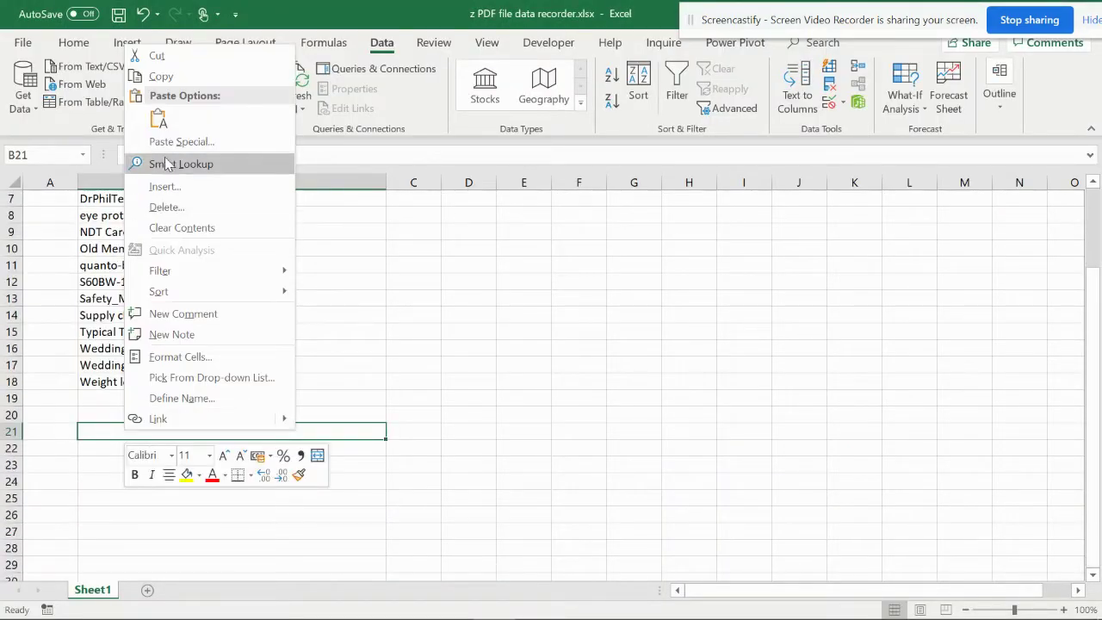
click(158, 121)
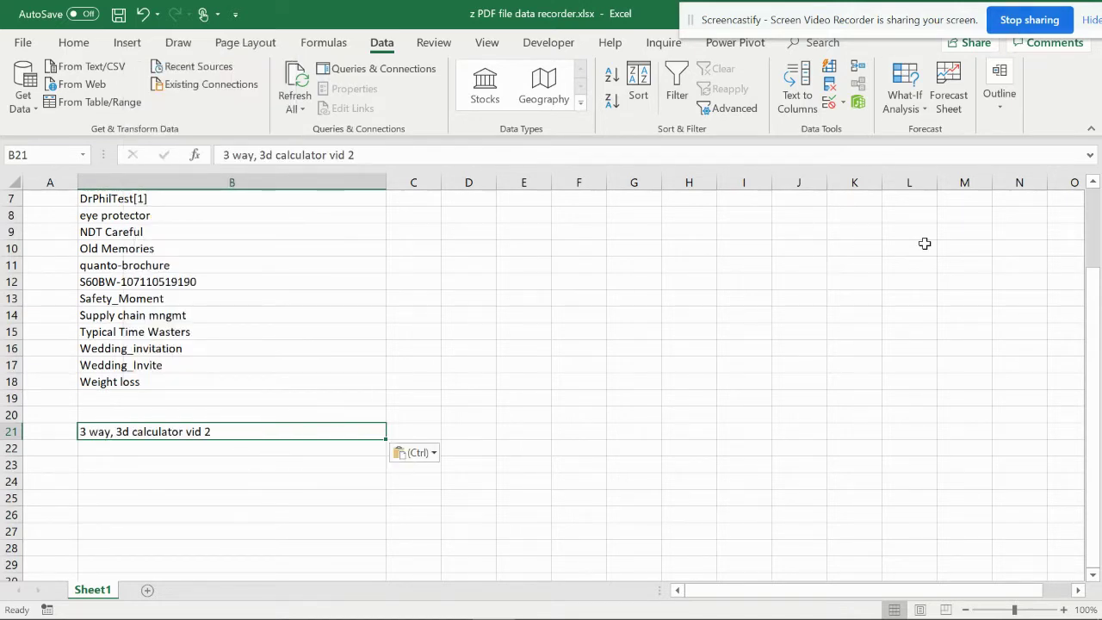
key(alt+Tab)
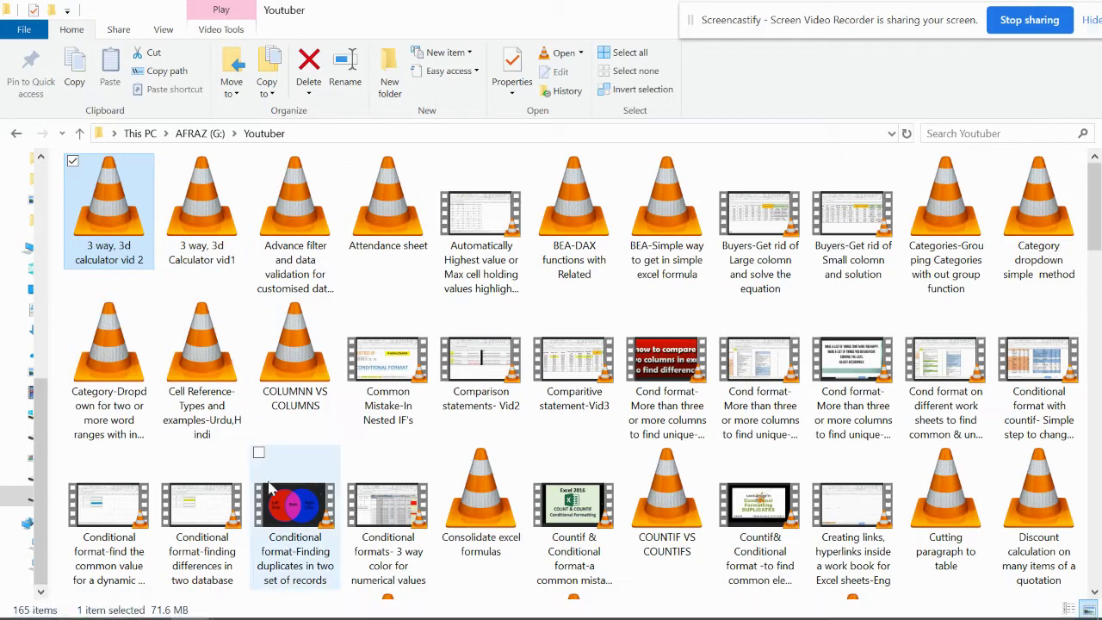
Step: Select the first 26 video files and try sending them to a mail recipient
shift+click(405, 523)
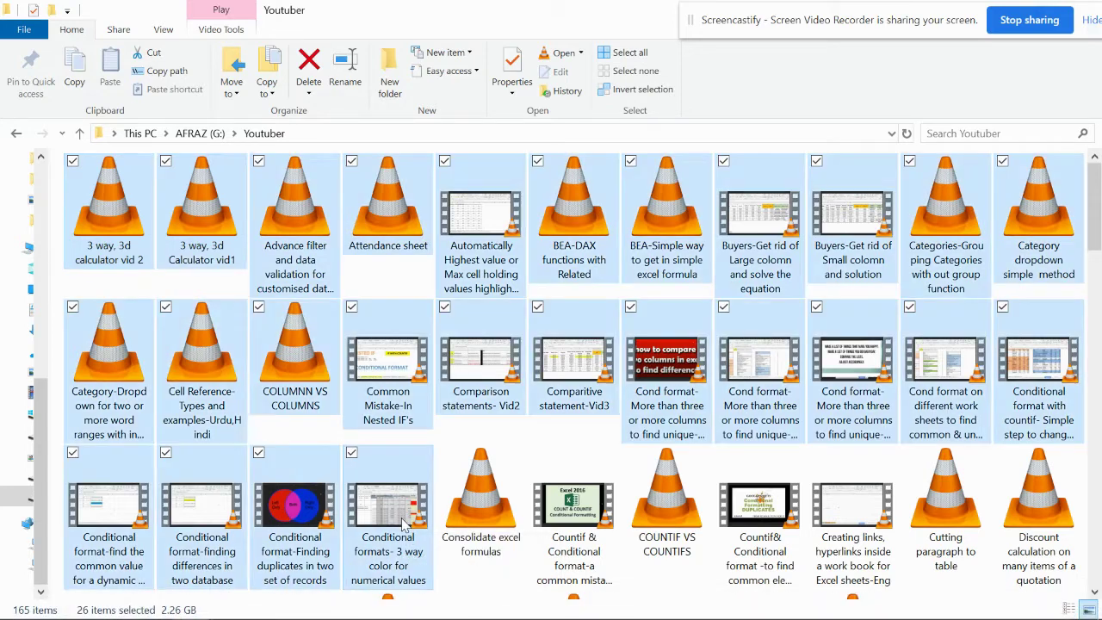
right_click(389, 358)
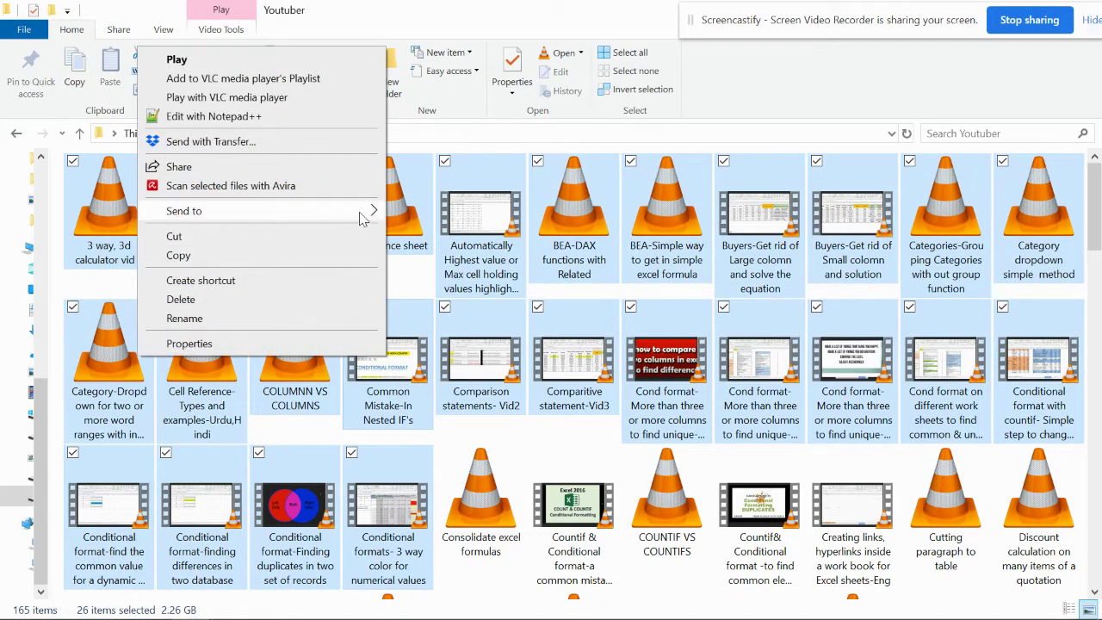
mouse_move(368, 211)
click(465, 309)
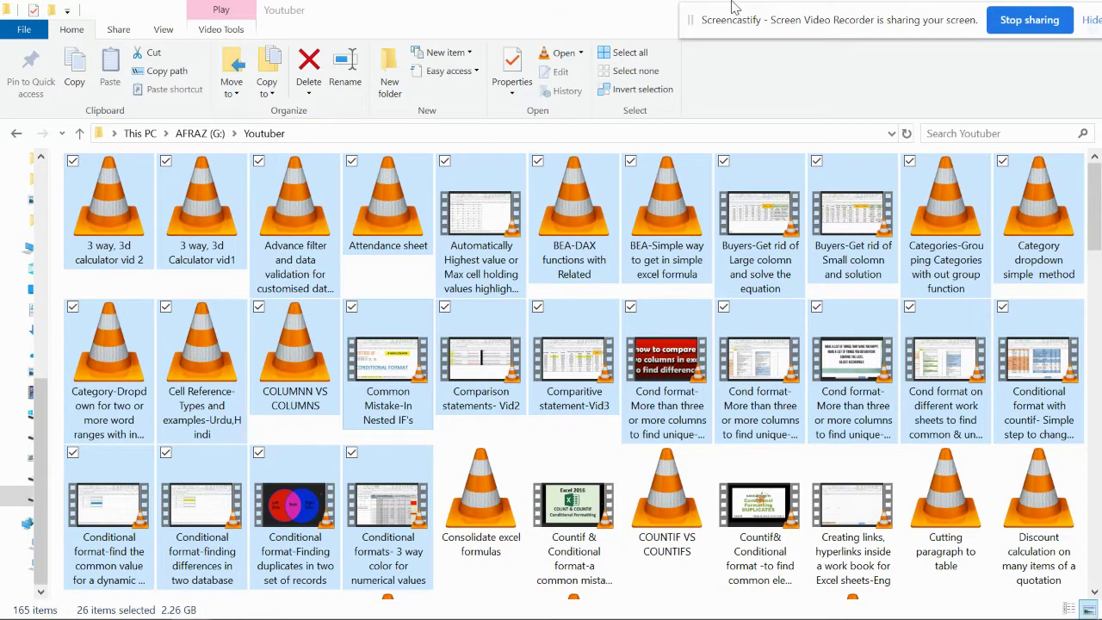
click(671, 10)
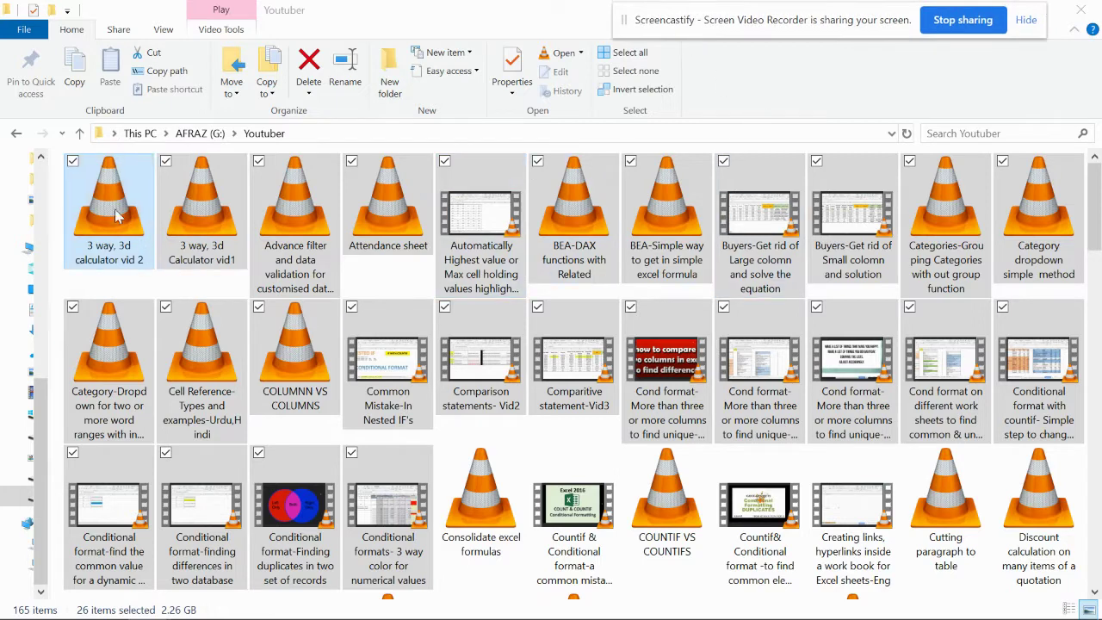
Step: Send the 26 selected videos to the desktop as shortcuts
right_click(104, 201)
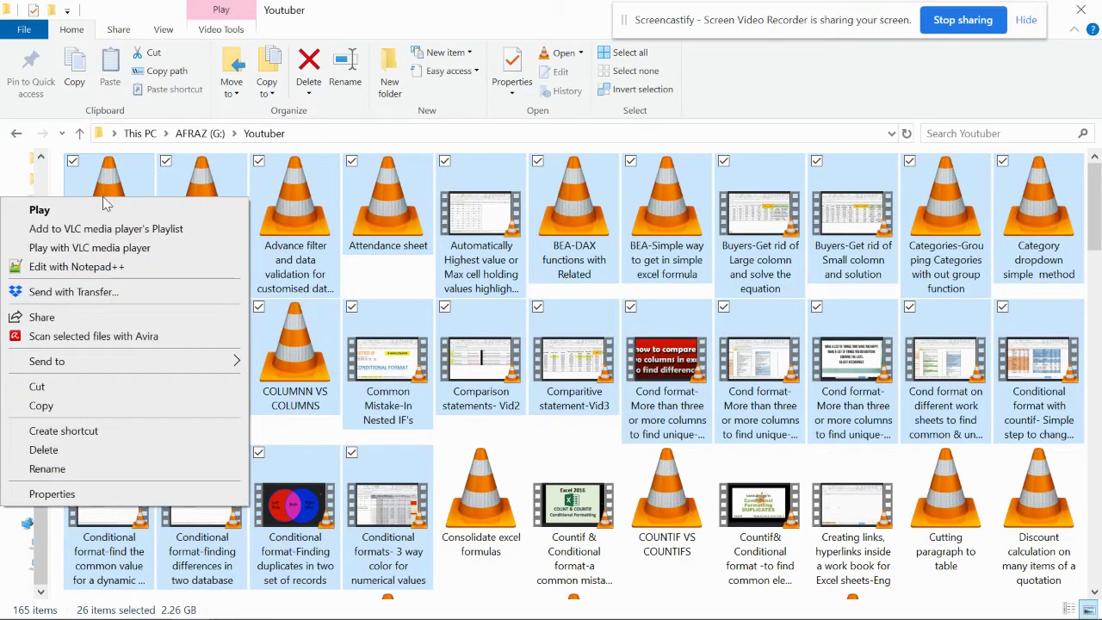
mouse_move(169, 370)
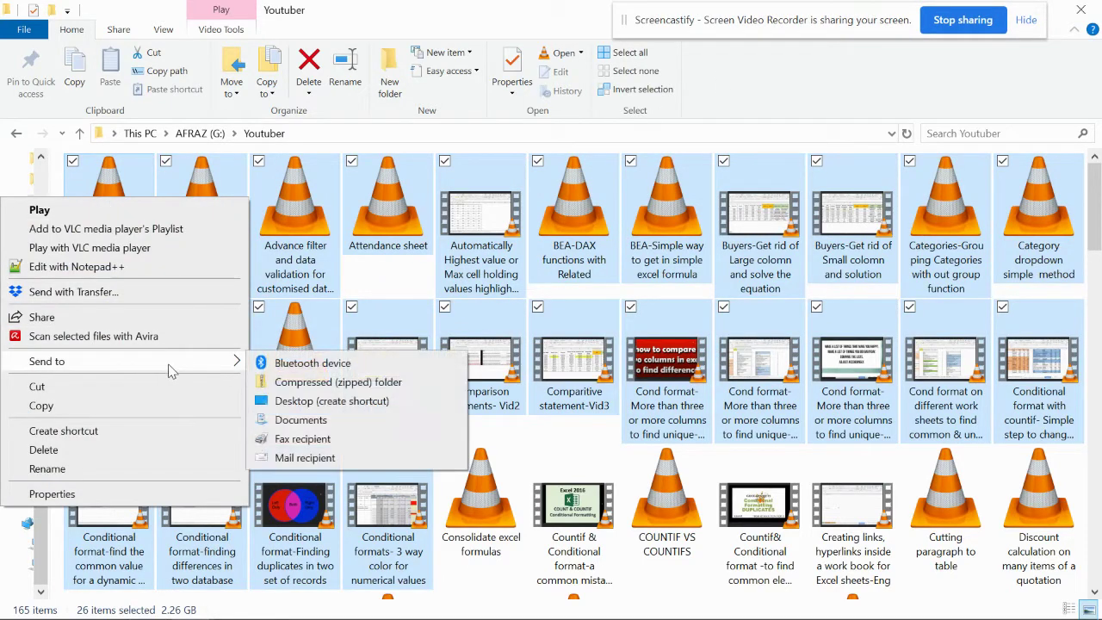
click(339, 401)
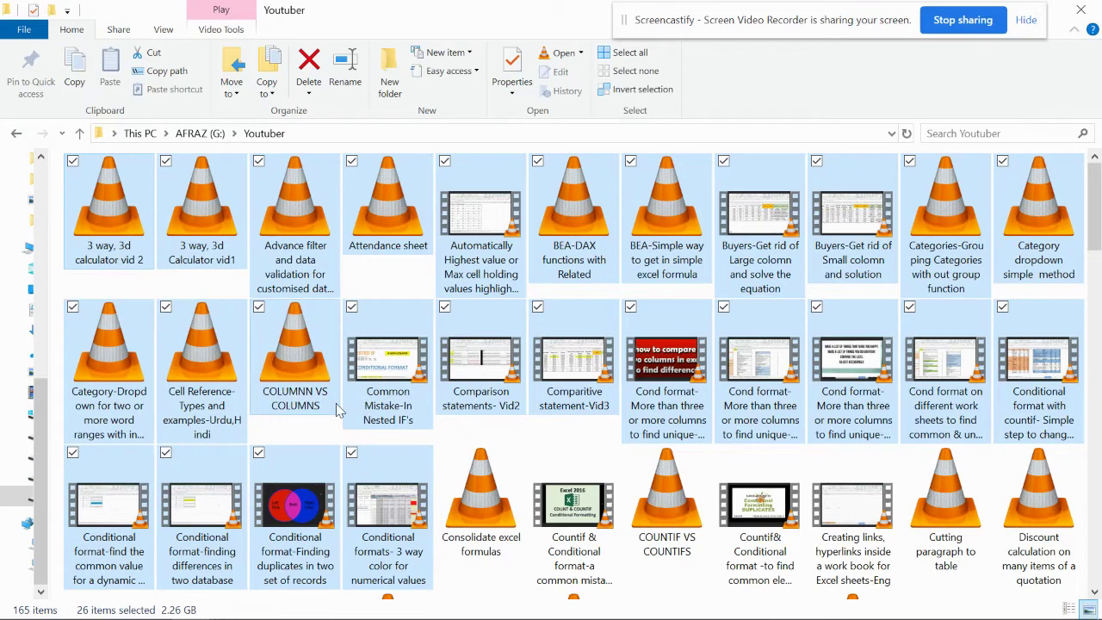
Step: Select the block of VLC video shortcuts on the desktop and send them to Mail recipient
mouse_move(339, 619)
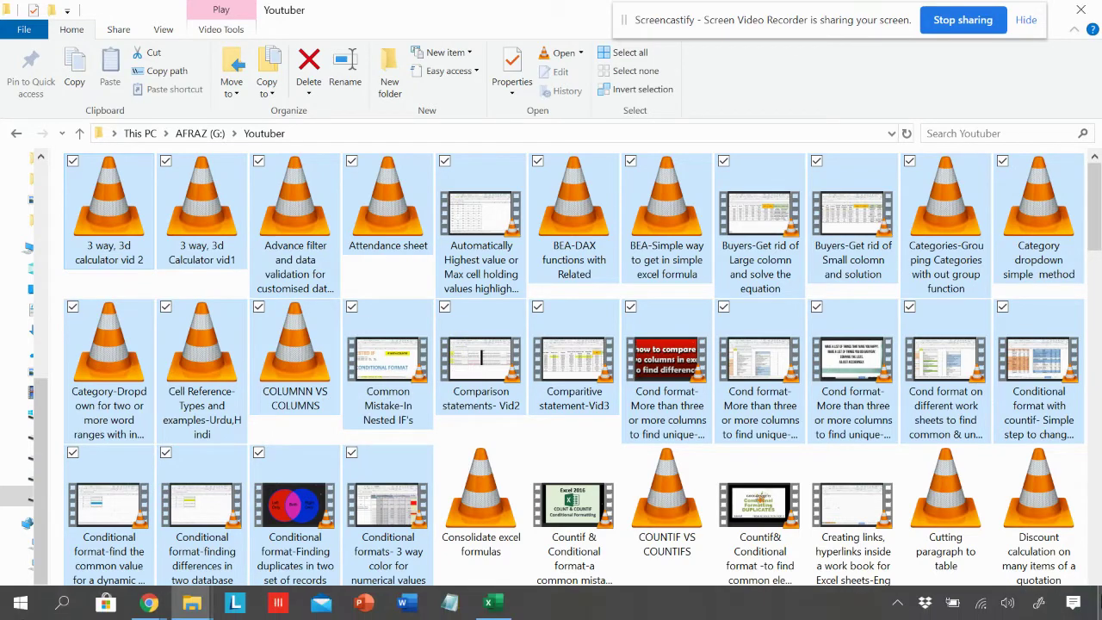
click(192, 602)
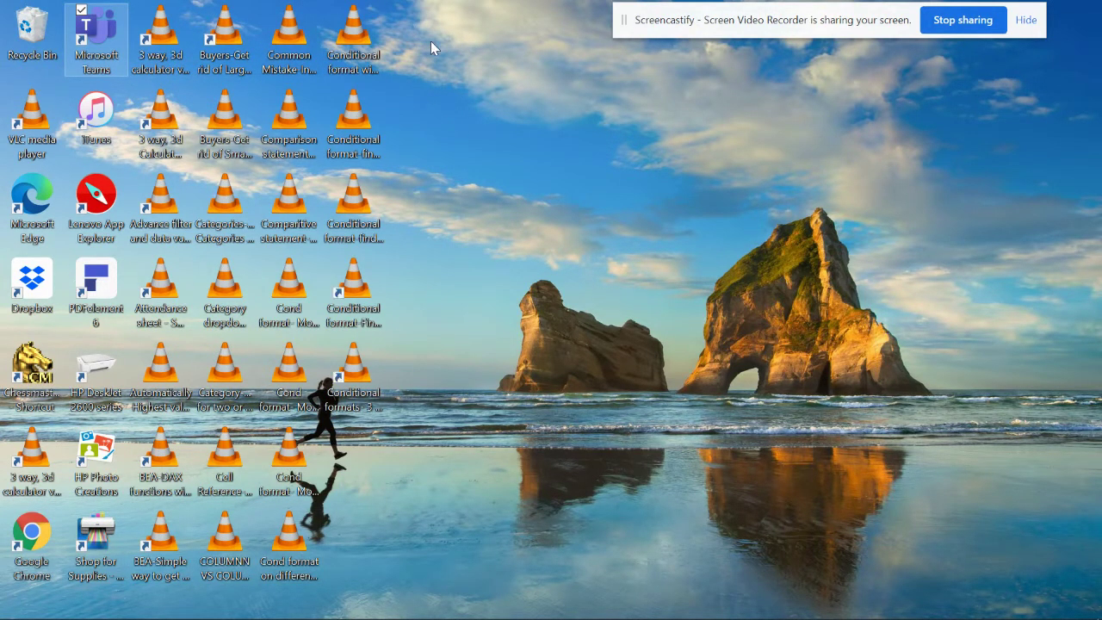
drag(435, 37, 151, 541)
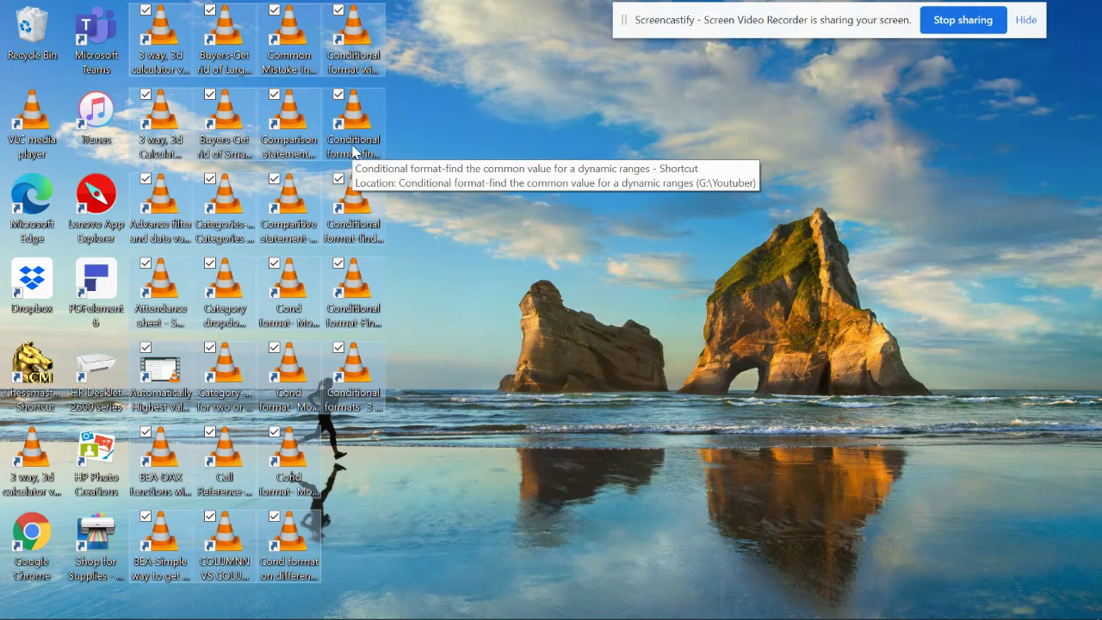
double_click(156, 39)
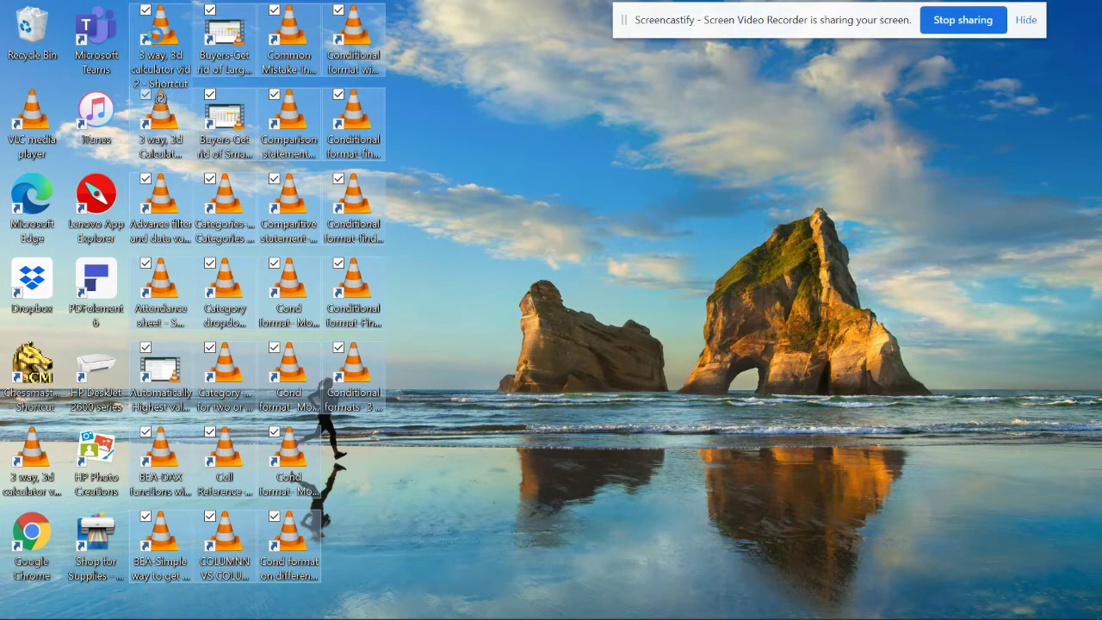
right_click(154, 36)
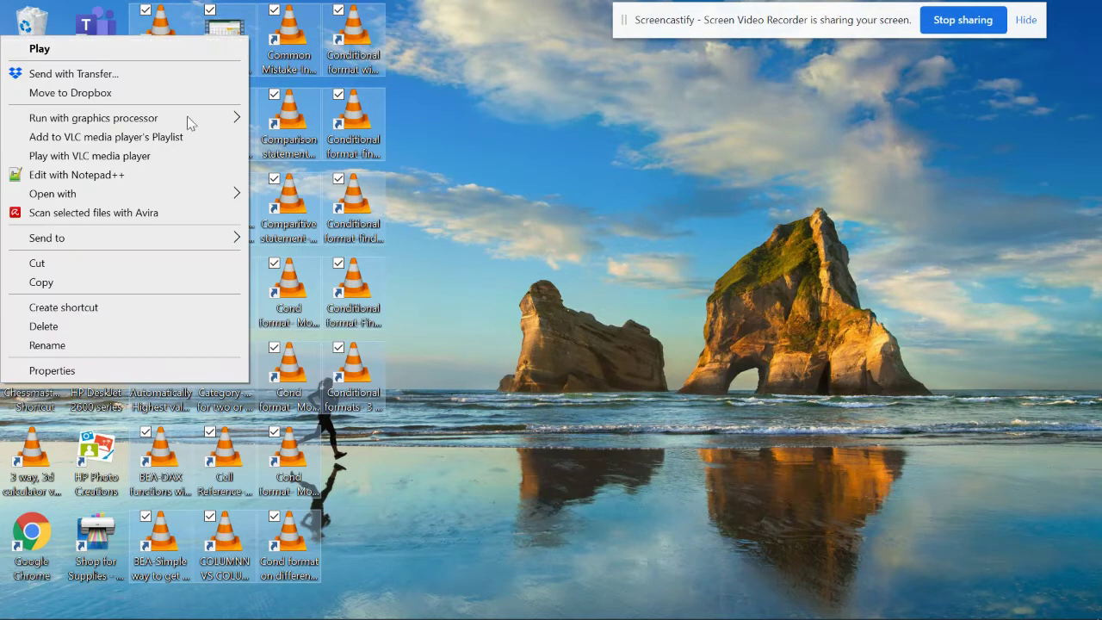
mouse_move(215, 242)
click(320, 336)
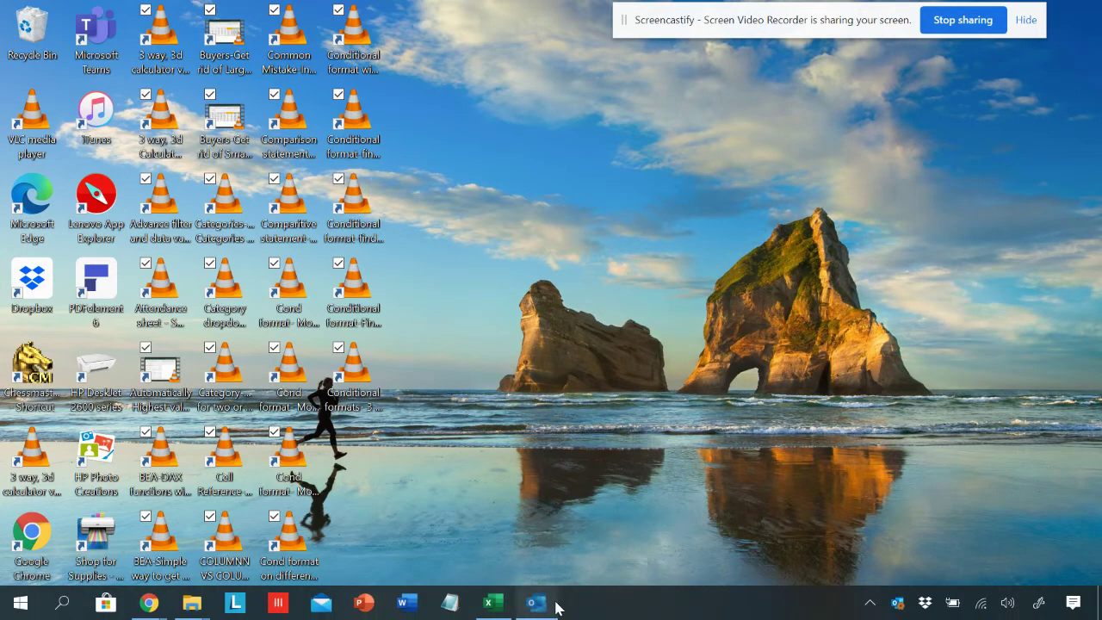
Step: Bring up the new email draft and check the selected shortcuts' properties
mouse_move(539, 607)
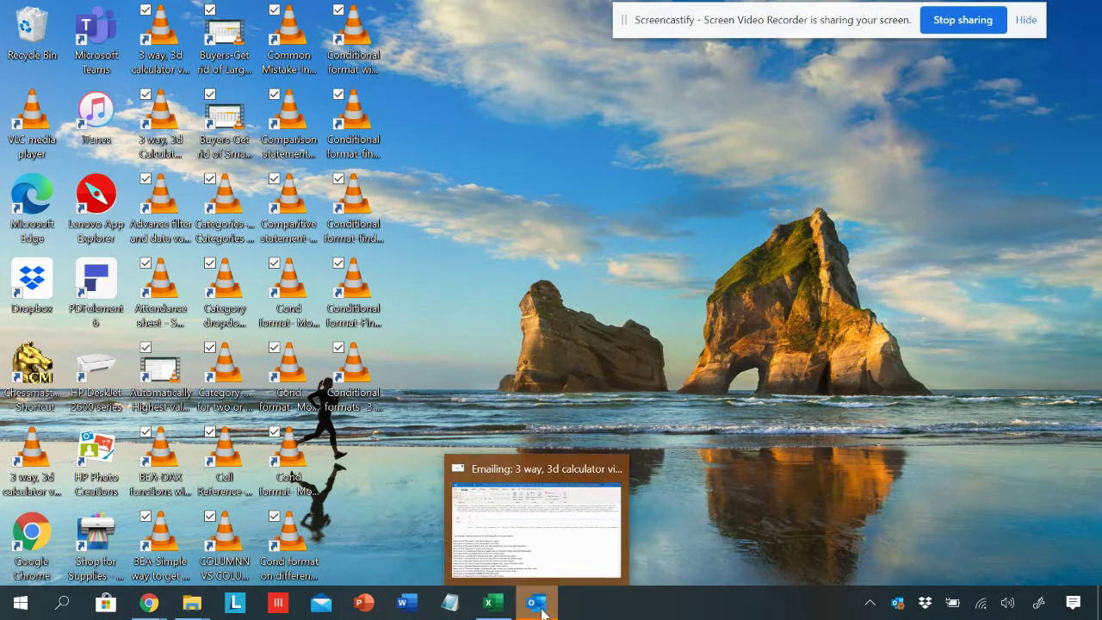
click(542, 607)
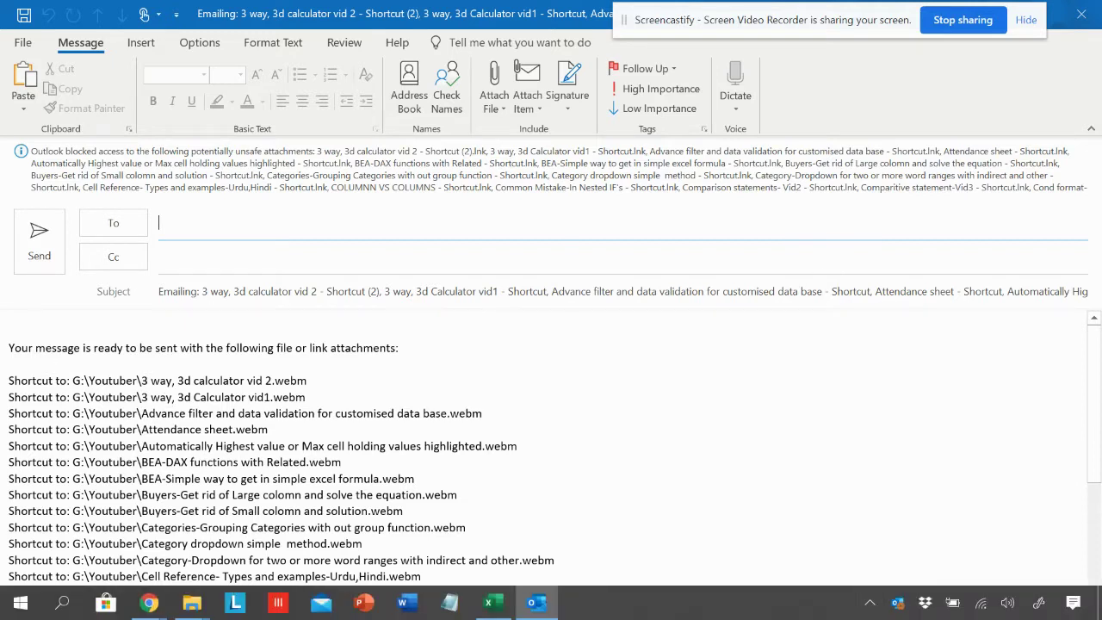
click(536, 603)
double_click(349, 370)
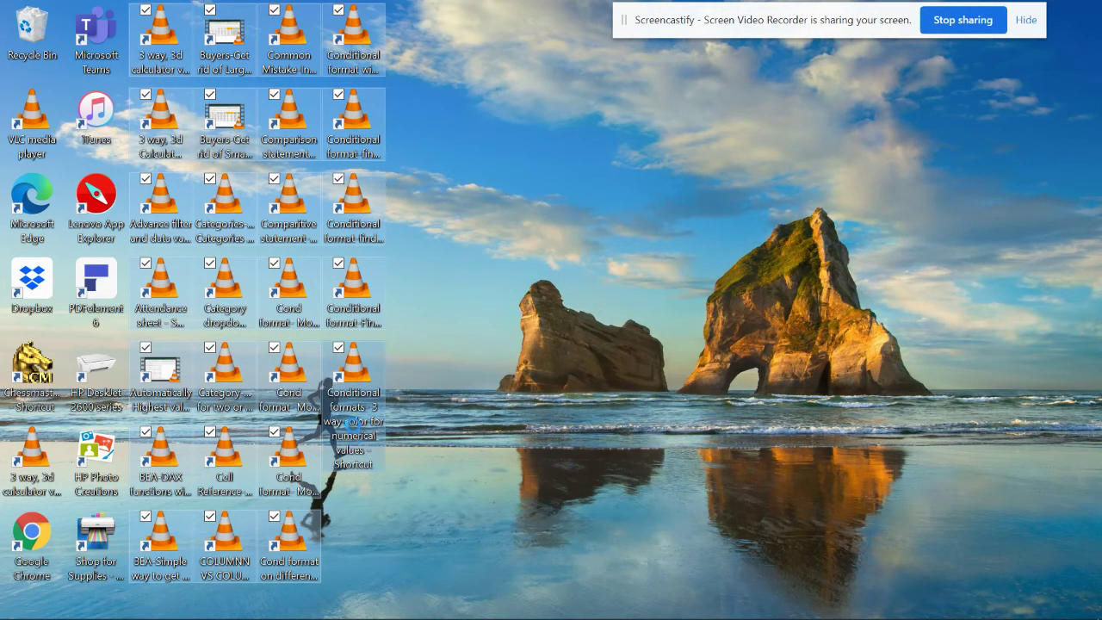
right_click(355, 375)
click(306, 345)
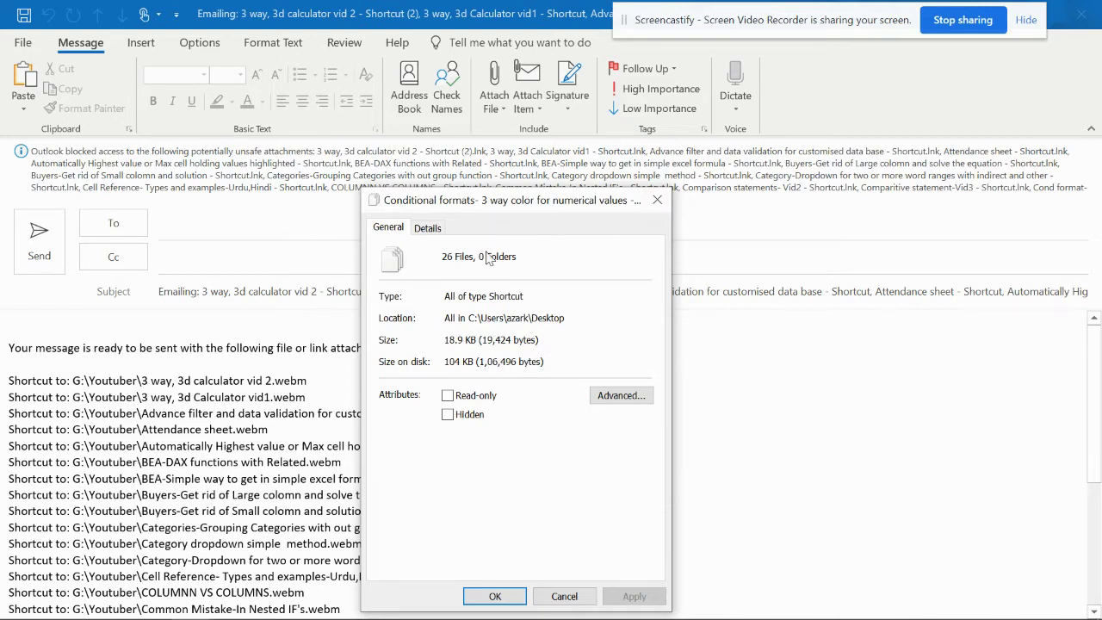
click(658, 203)
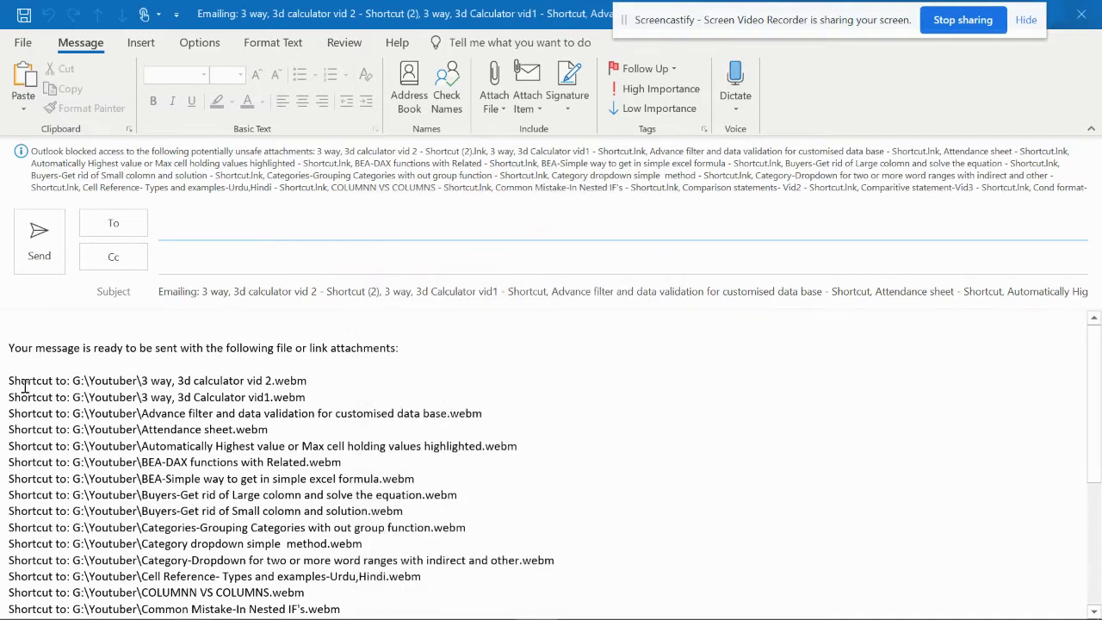
Step: Copy the 'Shortcut to: G:\Youtuber\…' path lines from the email body
drag(13, 381, 452, 603)
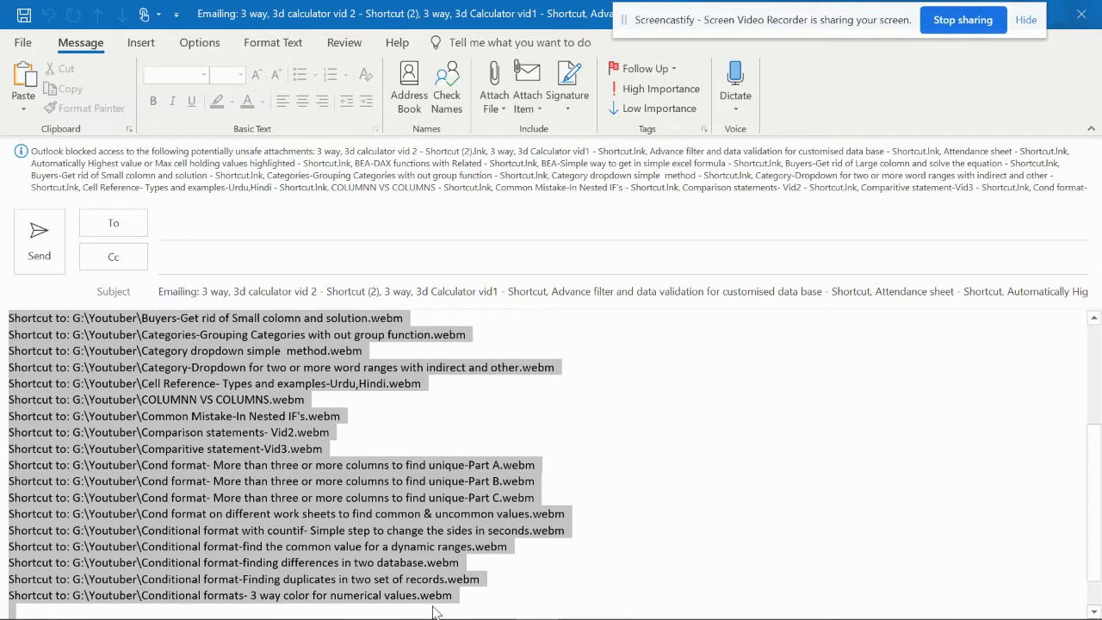
right_click(242, 440)
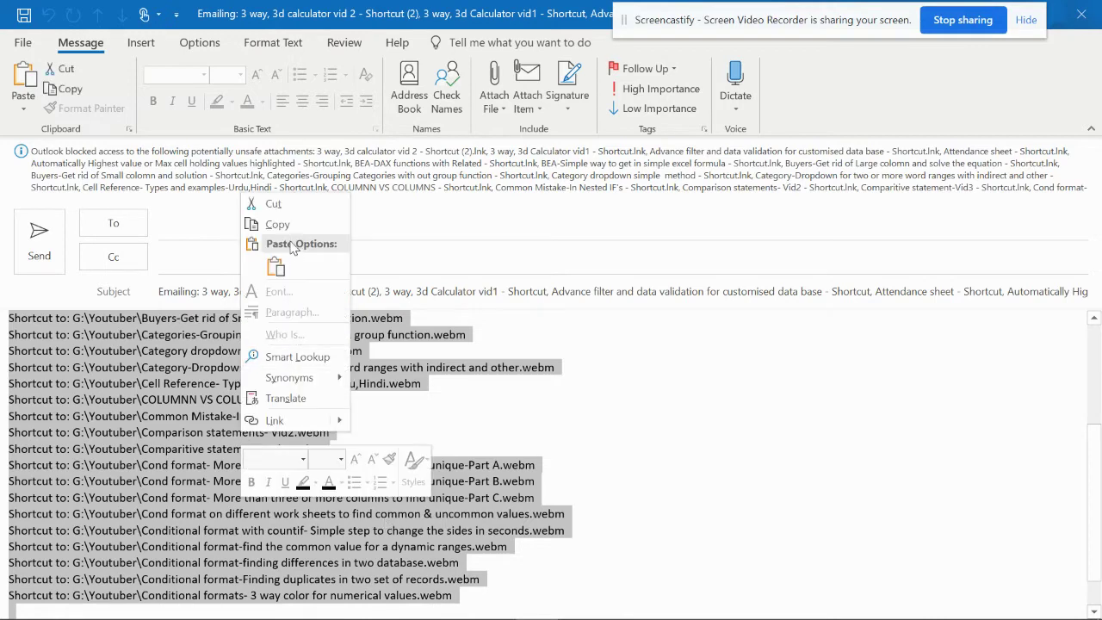
click(288, 225)
Step: Paste the shortcut paths into Sheet1 starting at cell B21
click(495, 604)
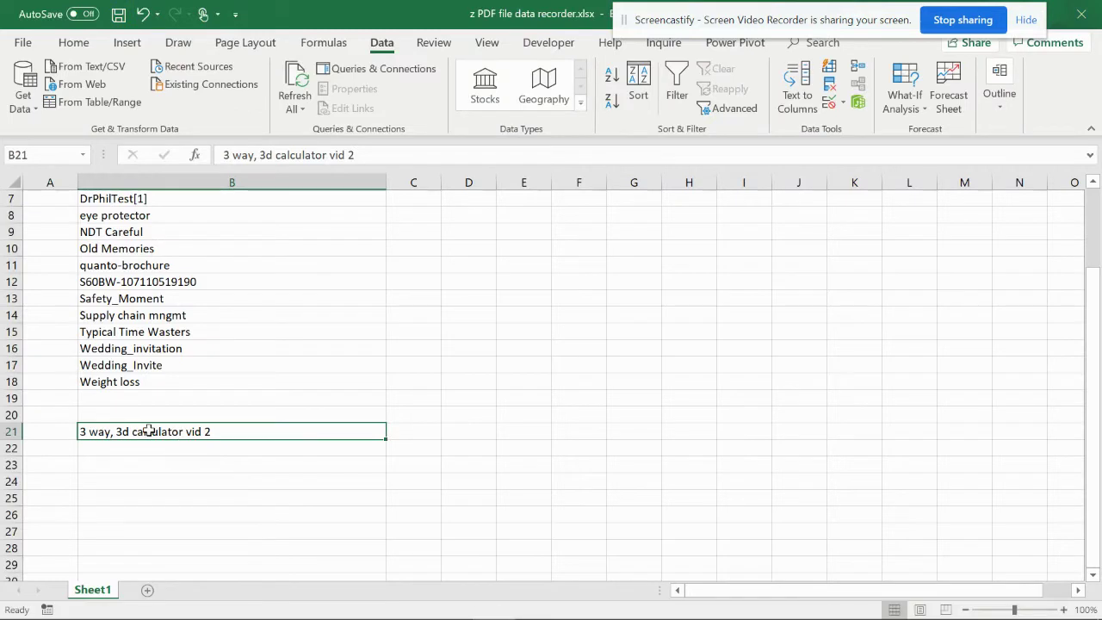
right_click(148, 430)
click(184, 97)
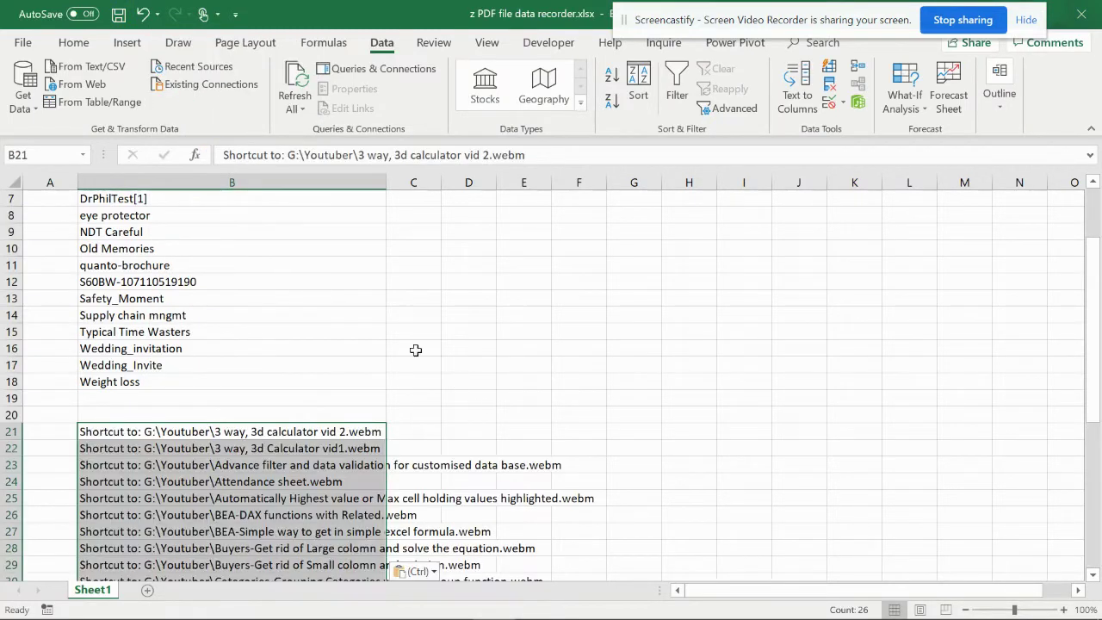
Step: Copy the block of 26 pasted shortcut paths
scroll(416, 350, down, 1)
scroll(416, 349, down, 1)
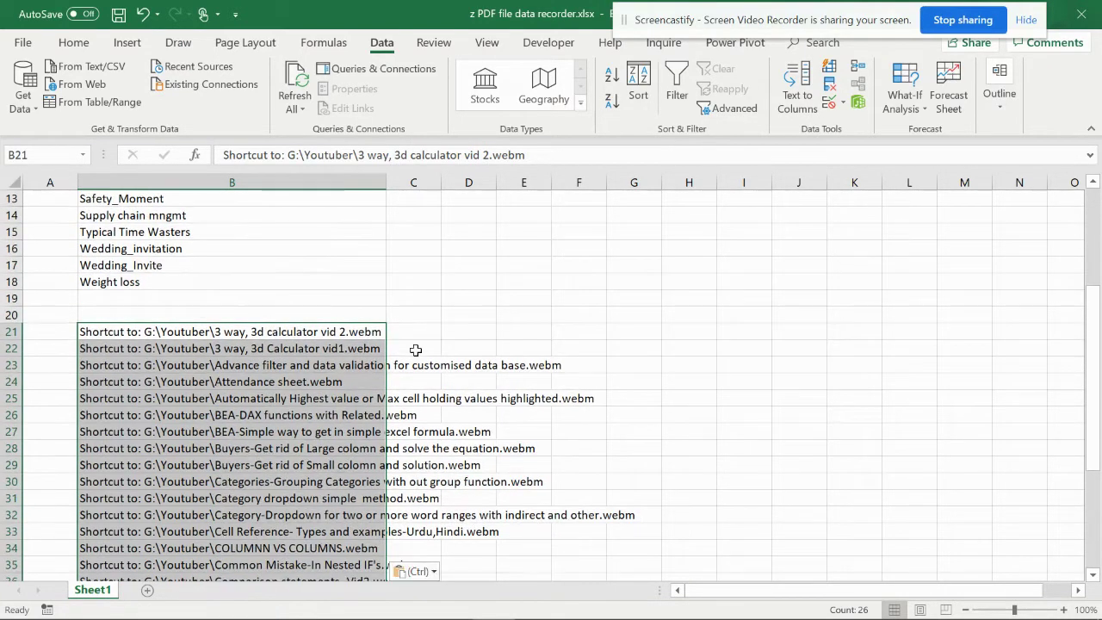
scroll(416, 349, down, 1)
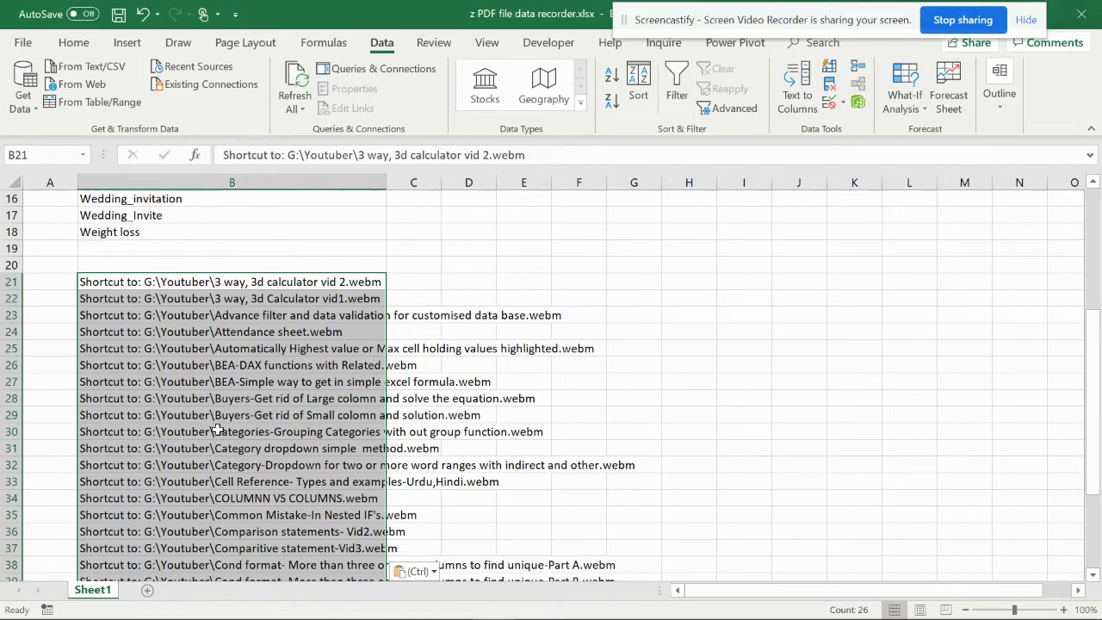
scroll(218, 431, down, 1)
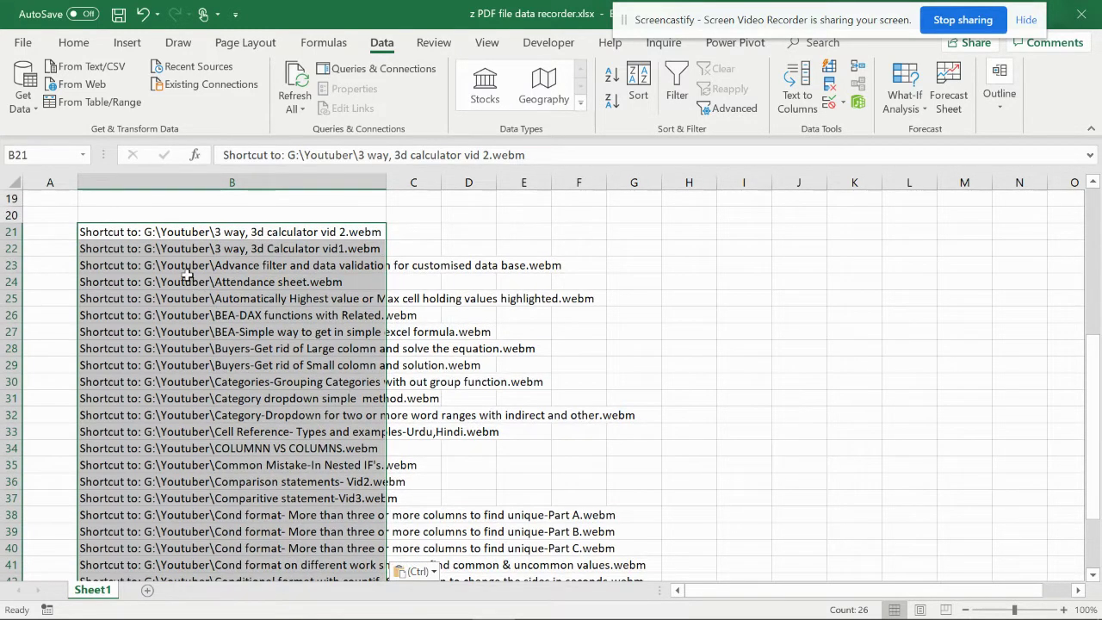
right_click(135, 229)
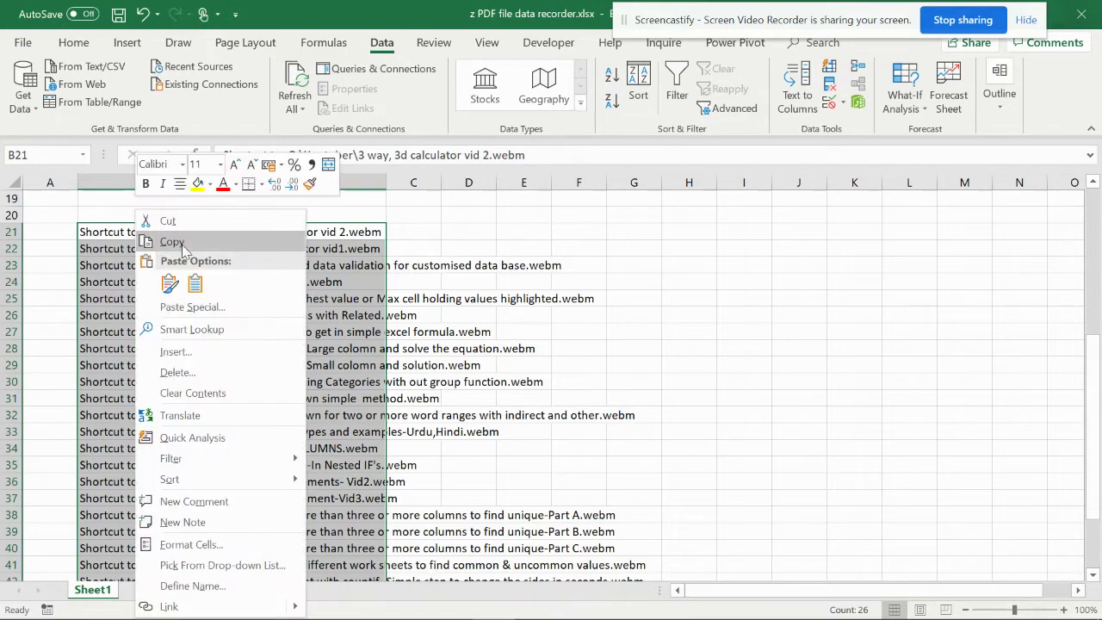
click(184, 242)
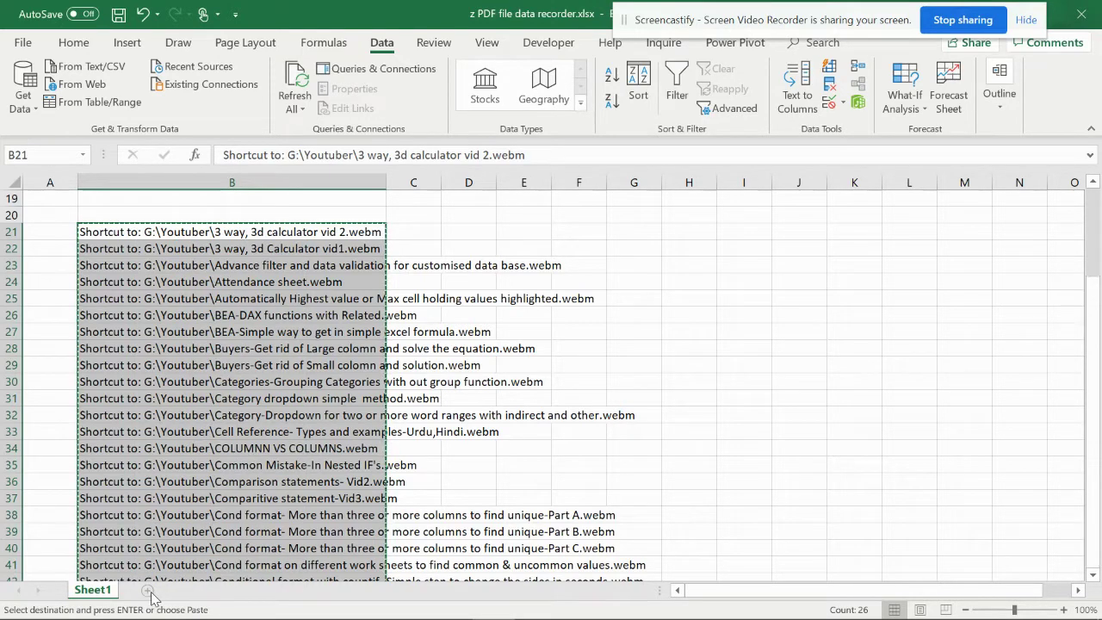
Step: Add a new sheet and paste the 26 paths starting at B2
click(143, 590)
click(123, 212)
right_click(121, 212)
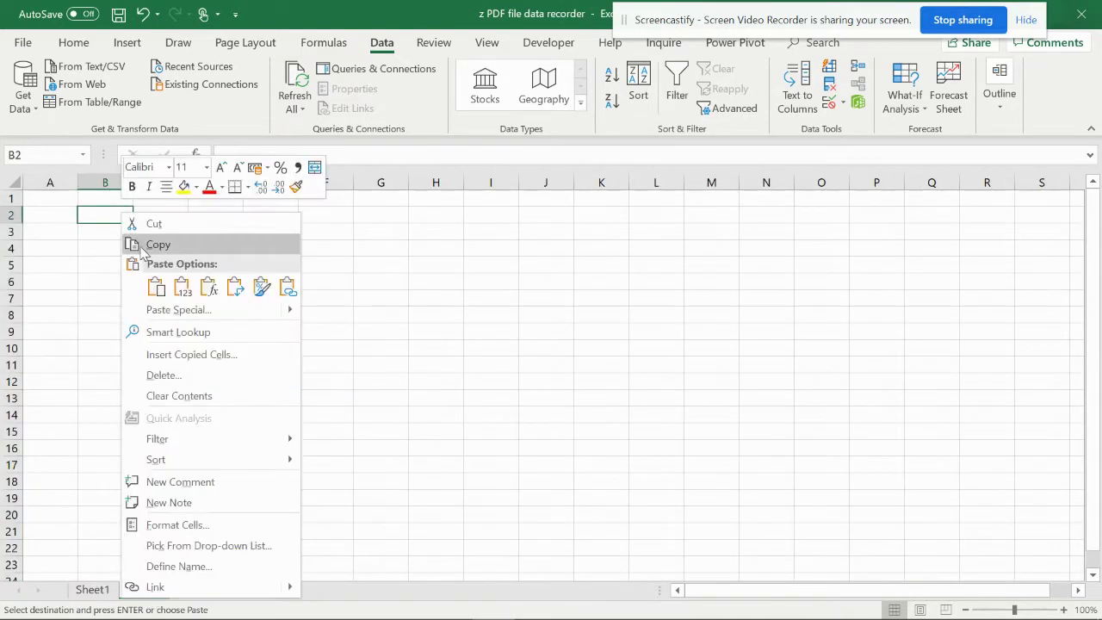
click(155, 287)
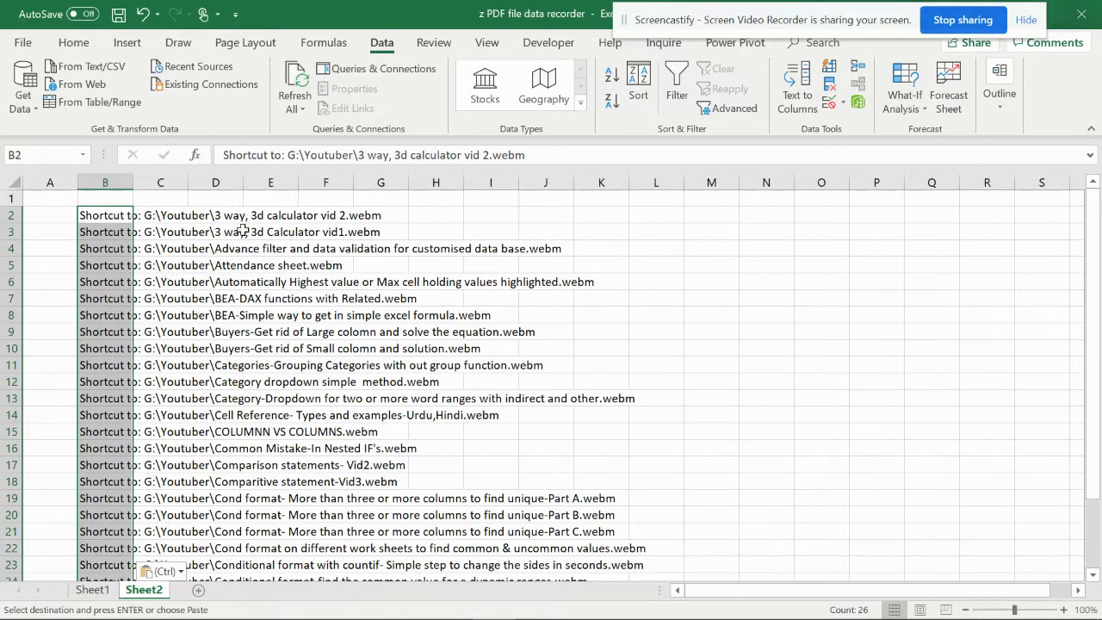
Step: Add Sheet3 and paste the same paths from B2 there too
click(199, 590)
click(121, 211)
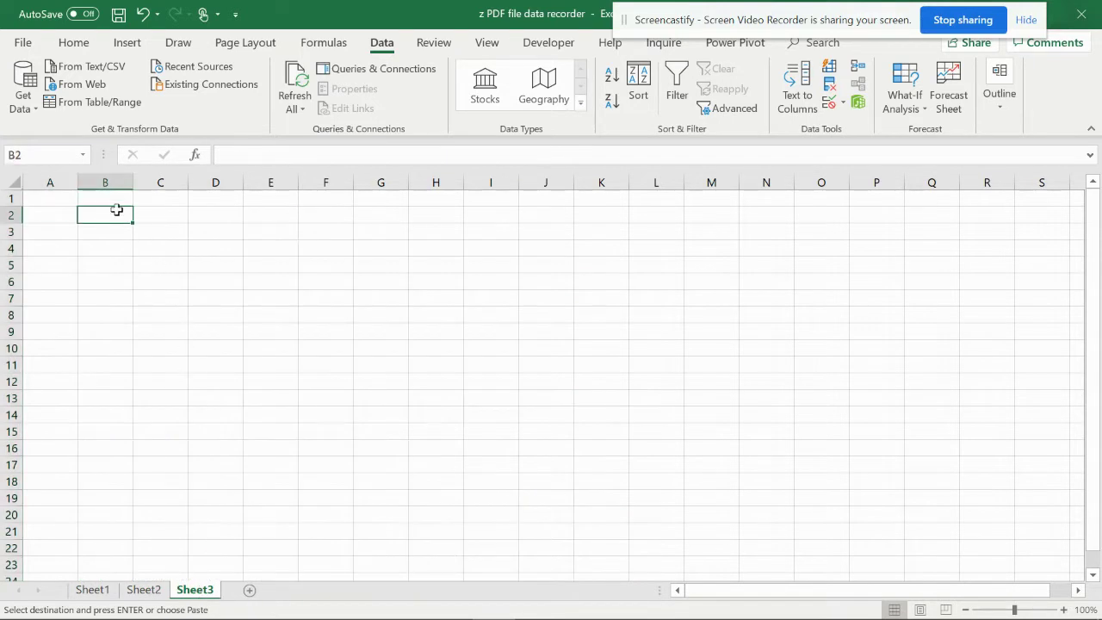
right_click(119, 212)
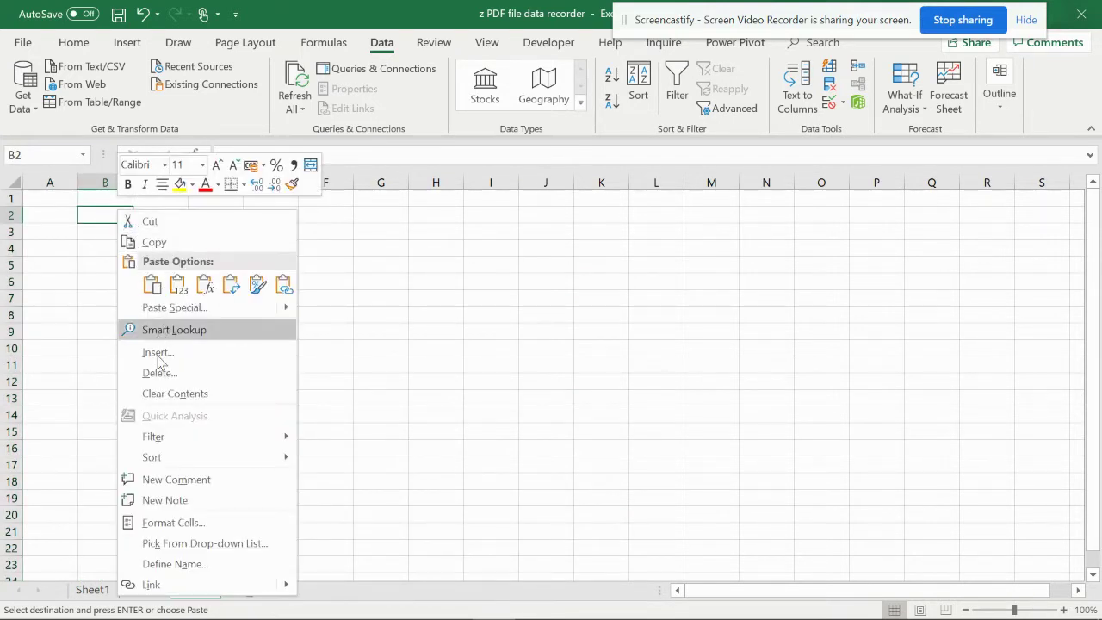
click(152, 284)
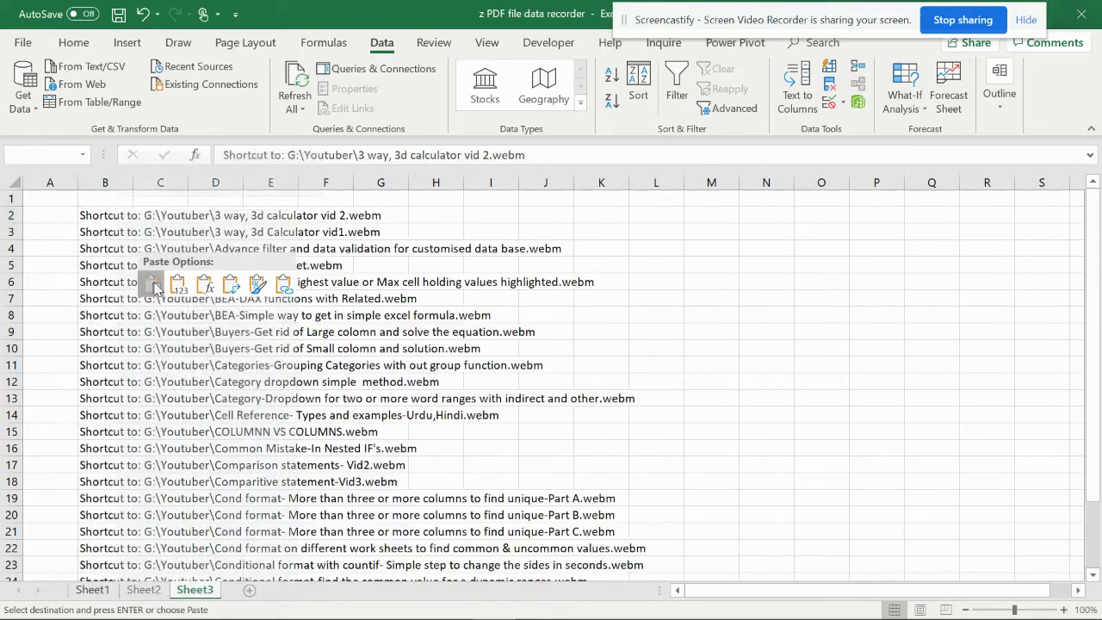
Step: Rename Sheet2 to 'txt t clm' and select its paths in B2:B27
click(147, 591)
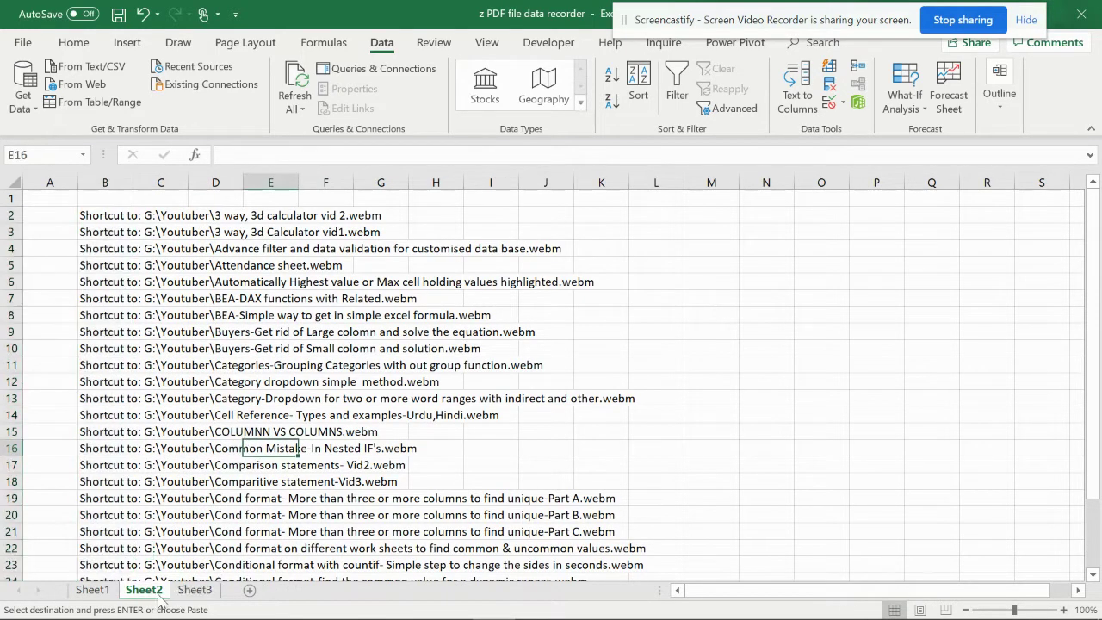
drag(160, 600, 160, 593)
text(t)
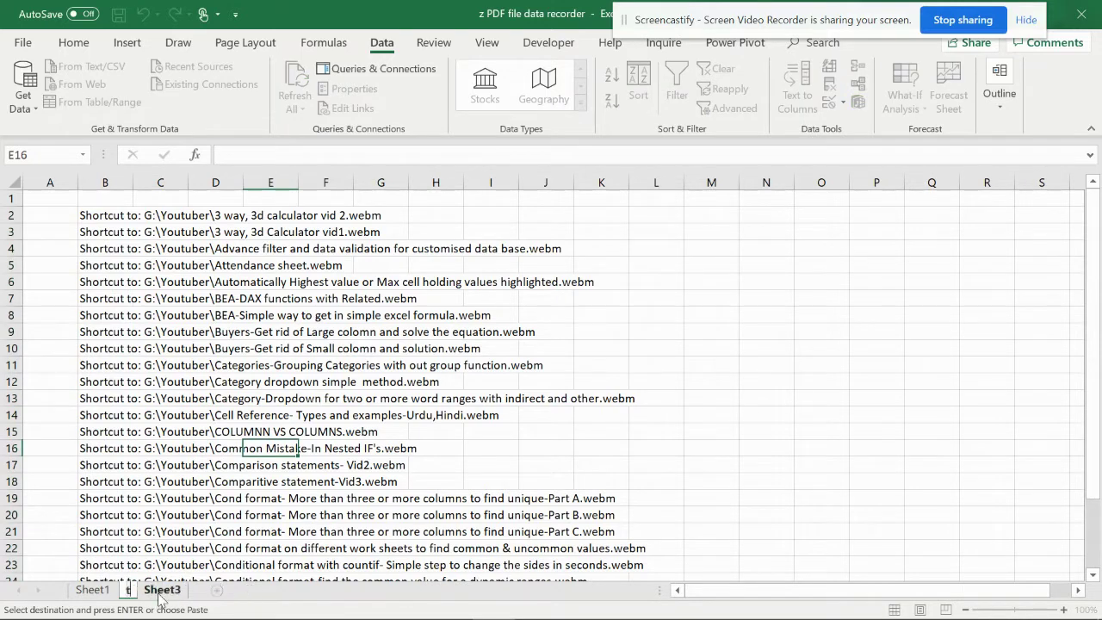
text(xt t clm)
click(259, 482)
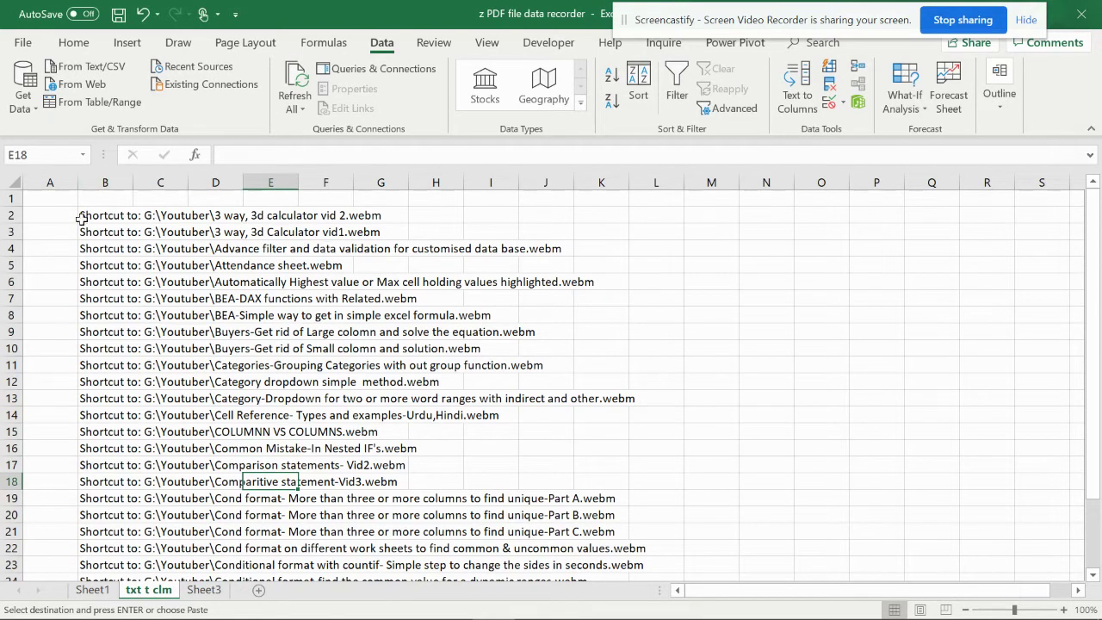
drag(113, 215, 127, 565)
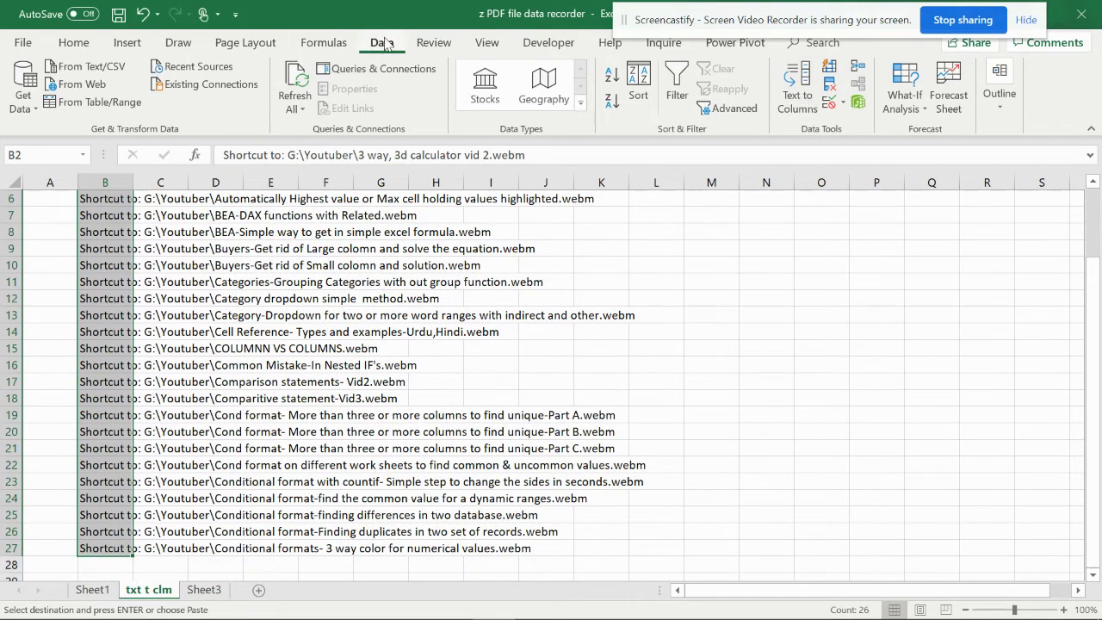
Step: Run Text to Columns as Delimited with '\' entered as the Other separator
click(797, 96)
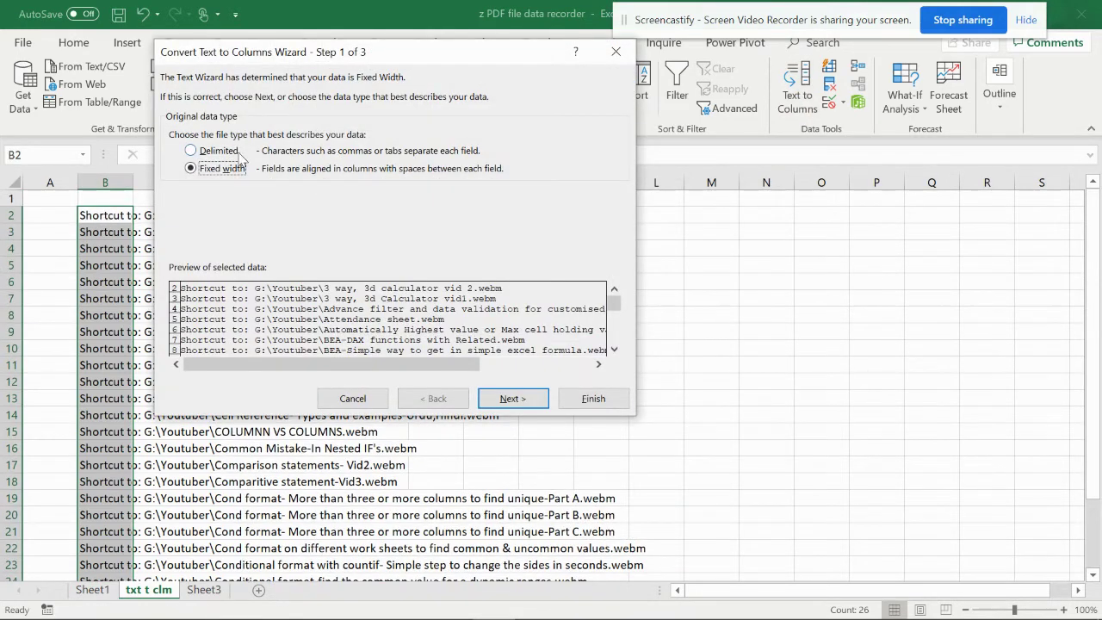
click(234, 155)
click(512, 398)
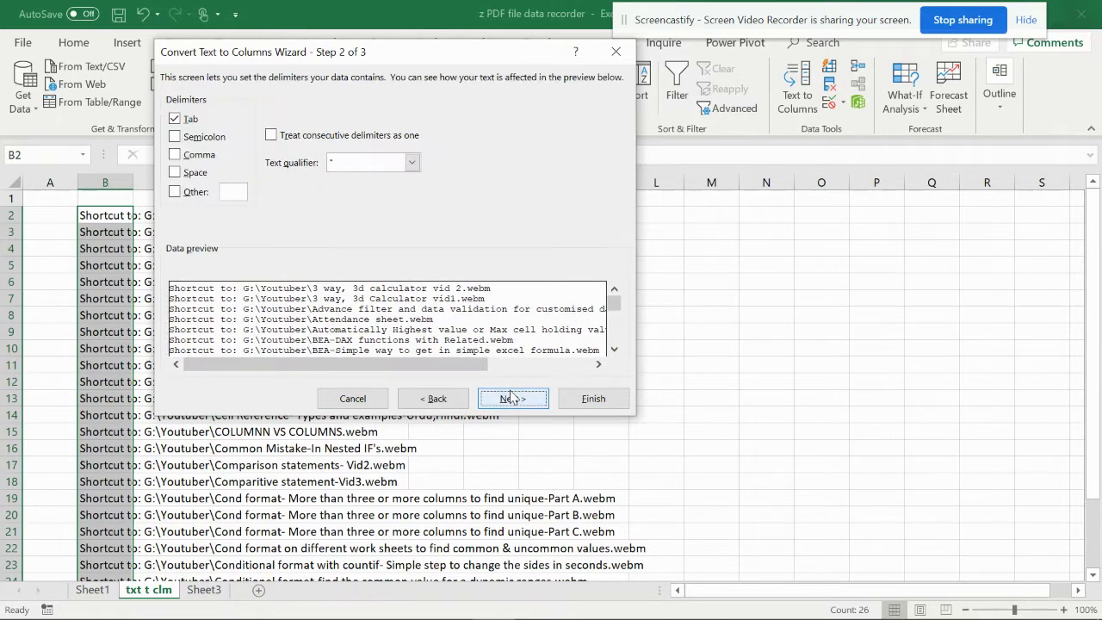
drag(420, 57, 791, 185)
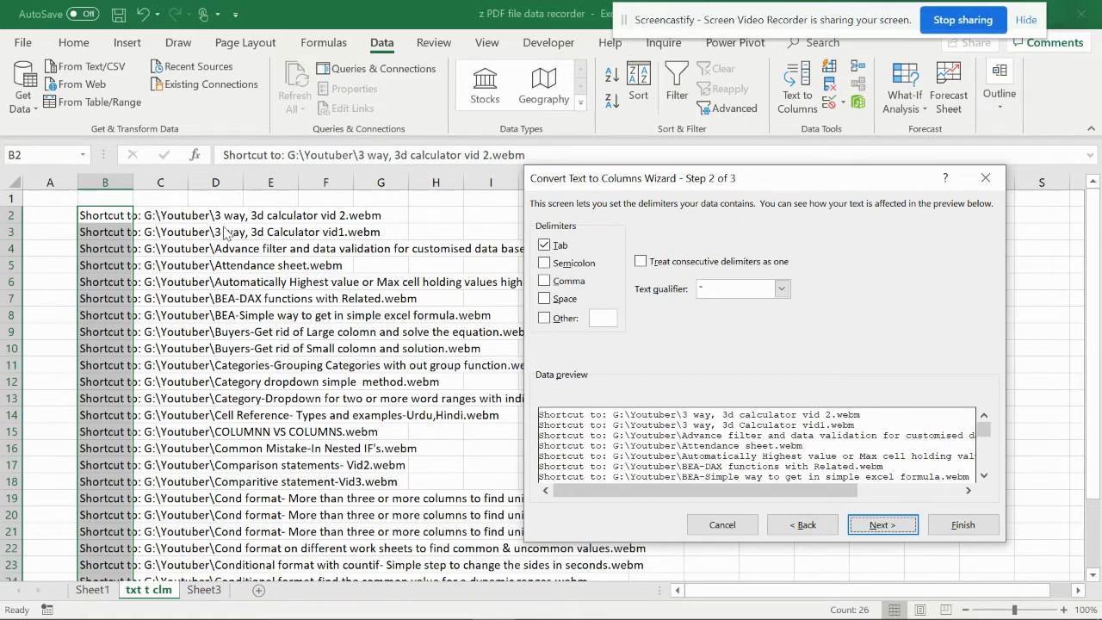
click(564, 320)
text(\)
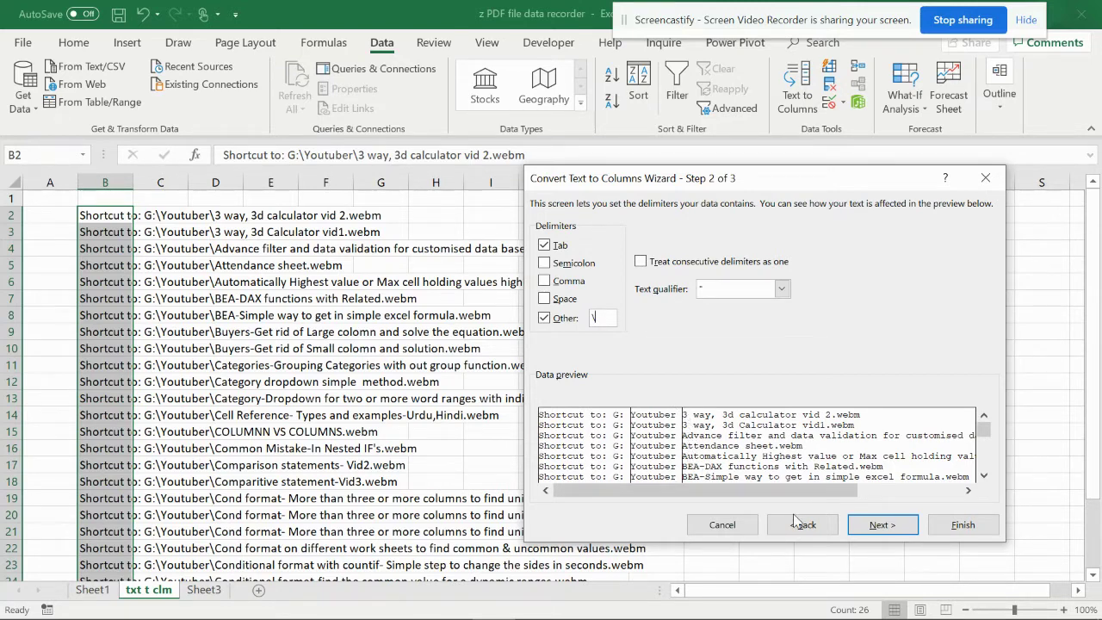
click(883, 527)
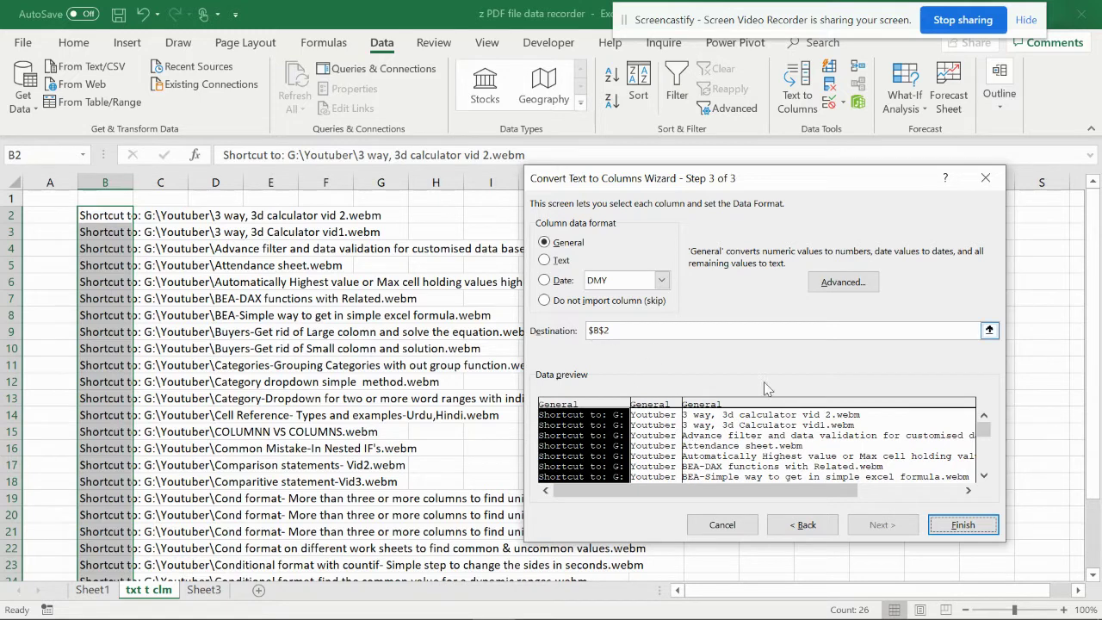
Step: Set the split destination to $B$2 and finish the conversion
click(990, 331)
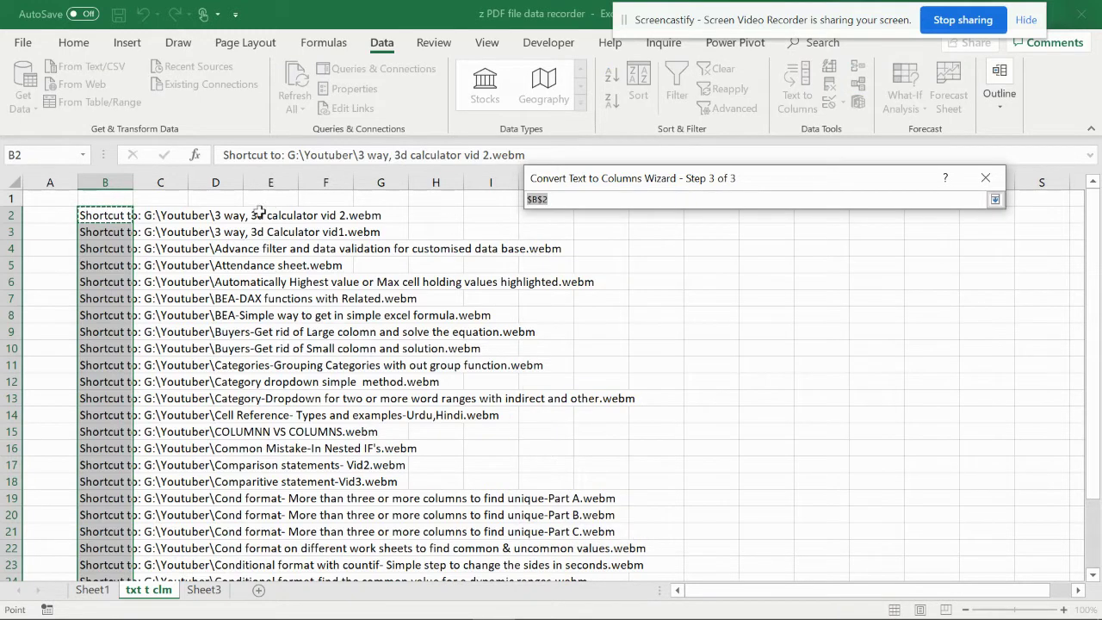
click(148, 214)
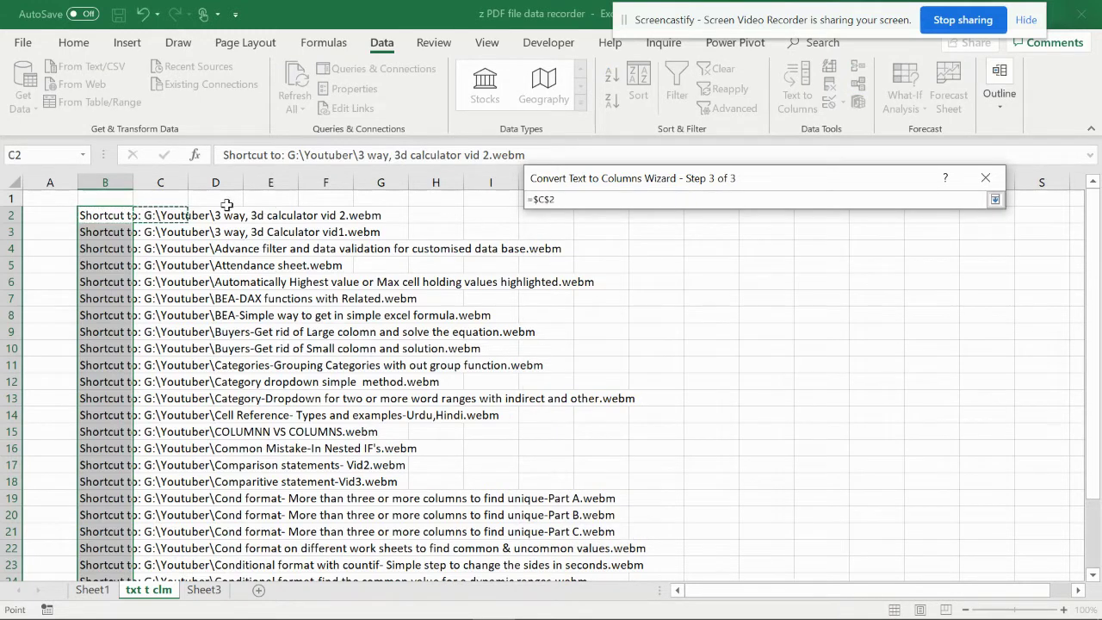
click(110, 215)
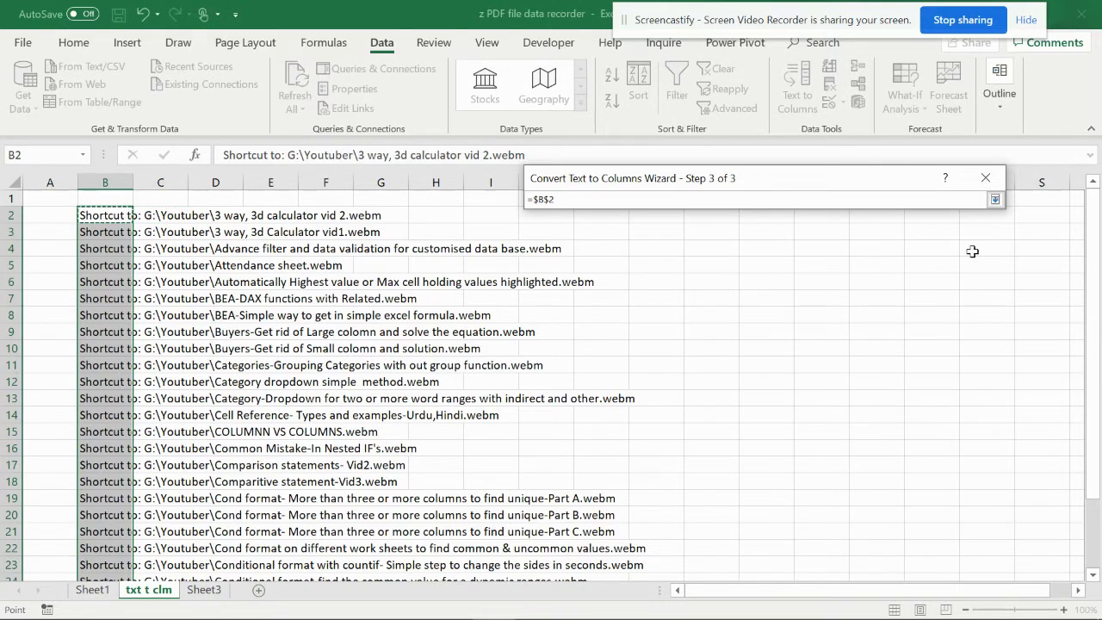
click(995, 199)
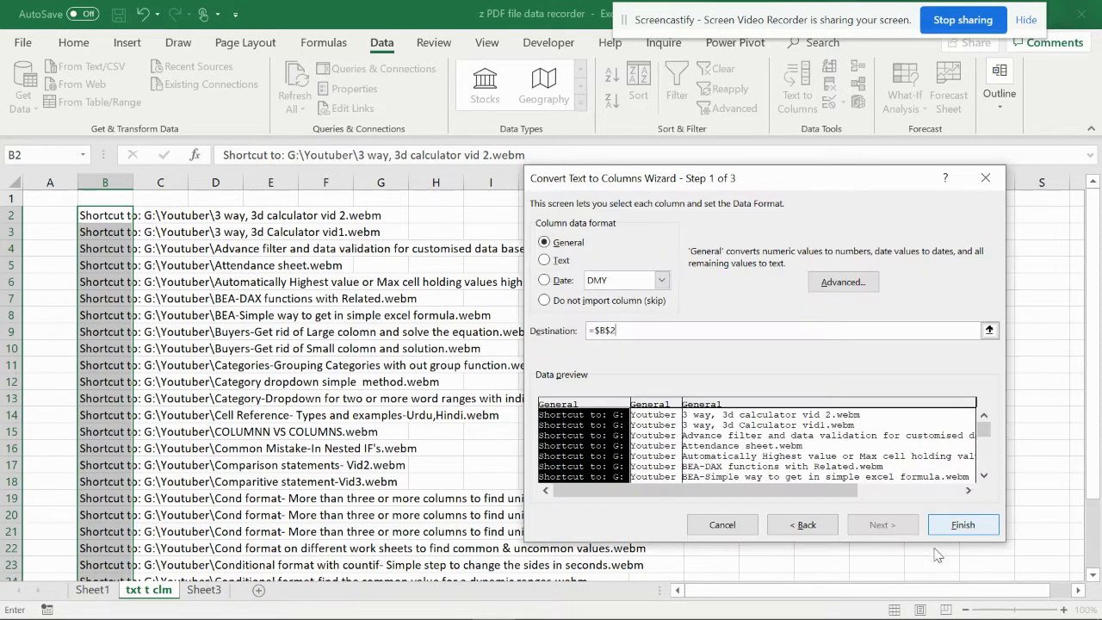
click(991, 525)
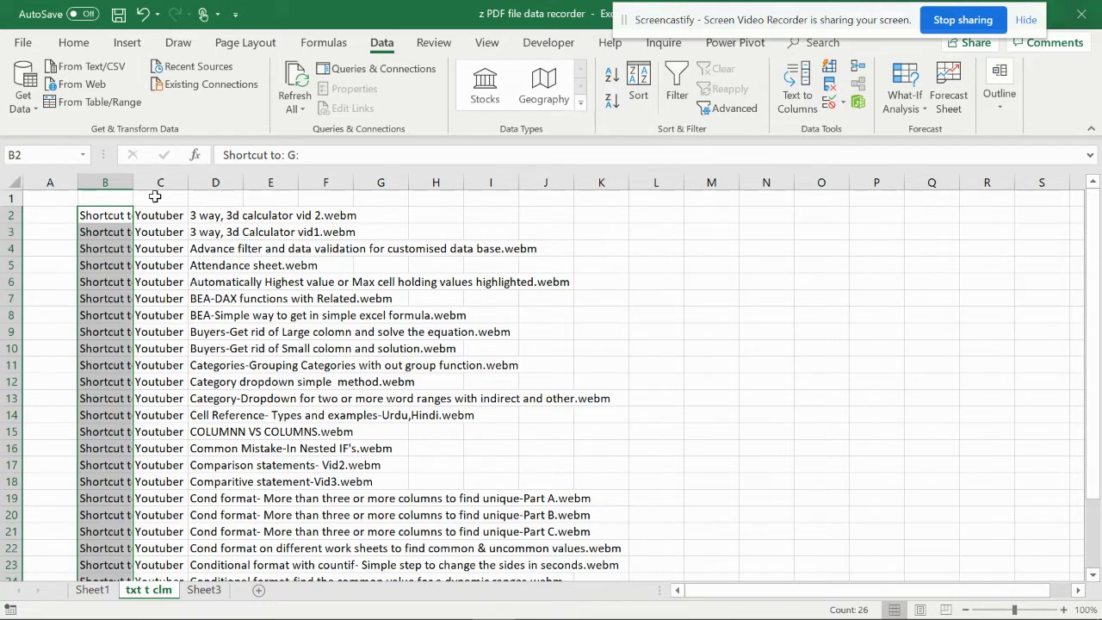
Step: Widen column B so 'Shortcut to: G:' shows fully
drag(134, 181, 136, 181)
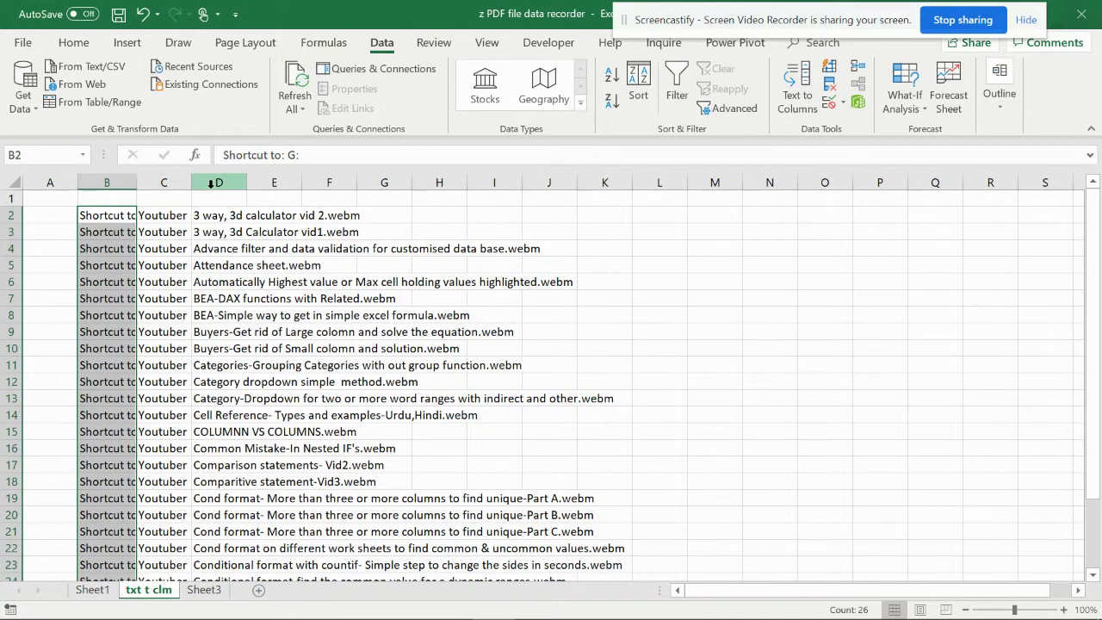
drag(138, 179, 160, 176)
click(409, 280)
Step: Copy the file names in D2:D27 and clear the old full paths from Sheet1's B21:B46
drag(254, 214, 252, 549)
key(ctrl+c)
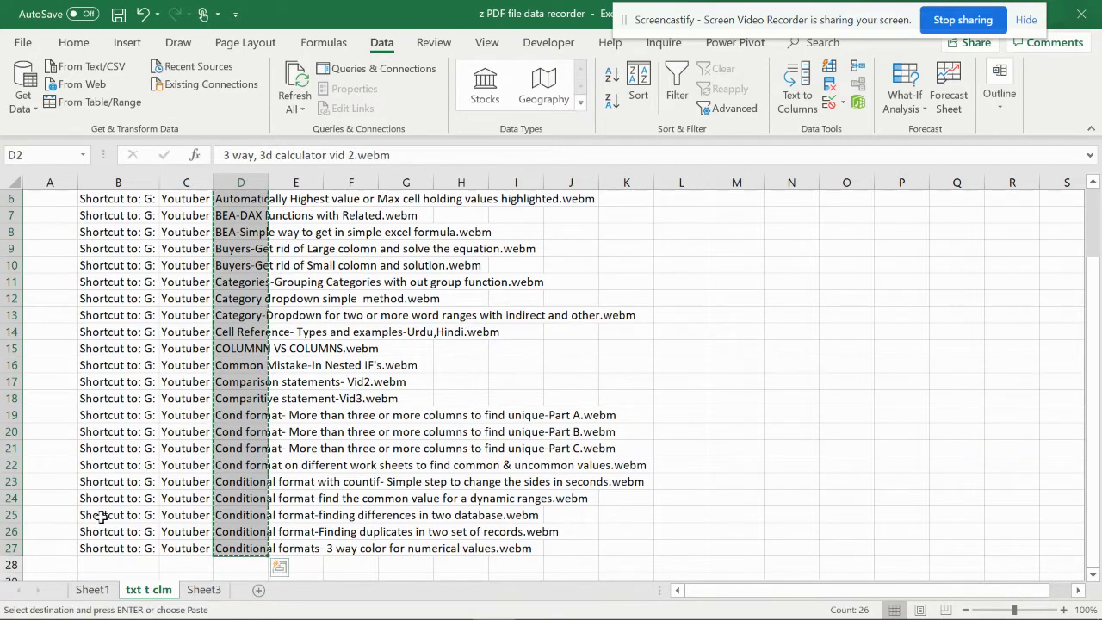
click(95, 591)
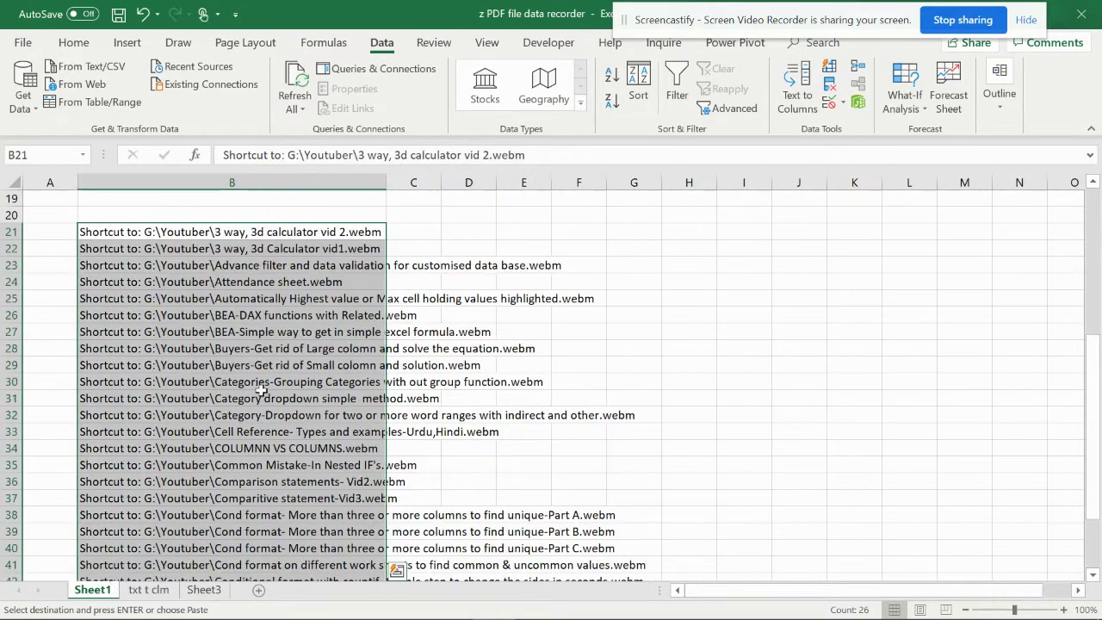
scroll(259, 365, down, 1)
scroll(271, 364, up, 1)
scroll(479, 321, up, 1)
key(Delete)
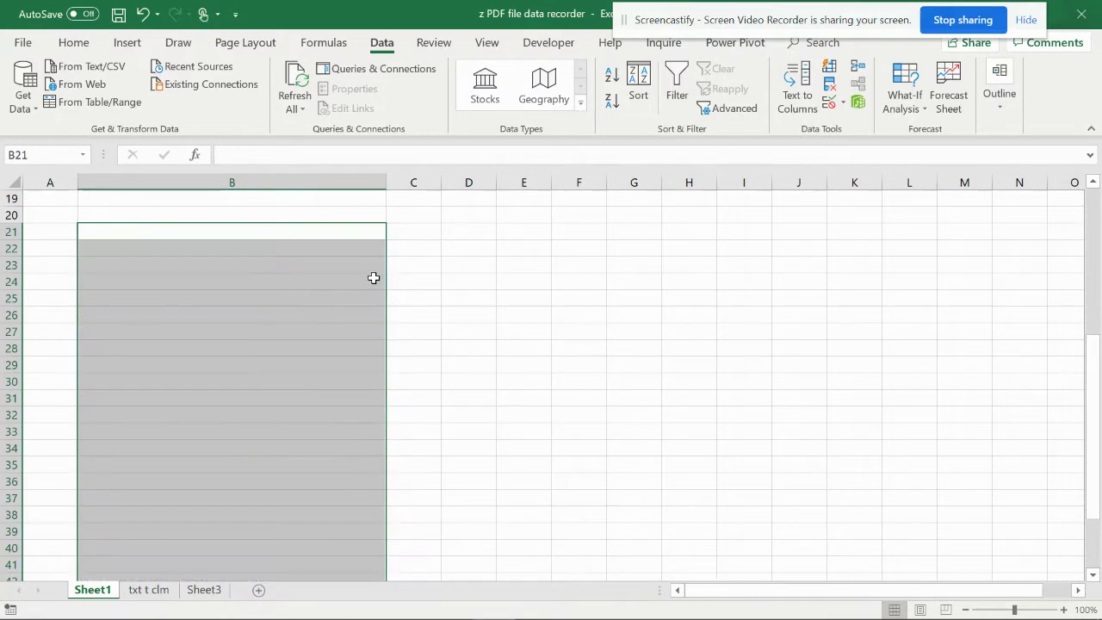
scroll(325, 251, up, 1)
click(162, 282)
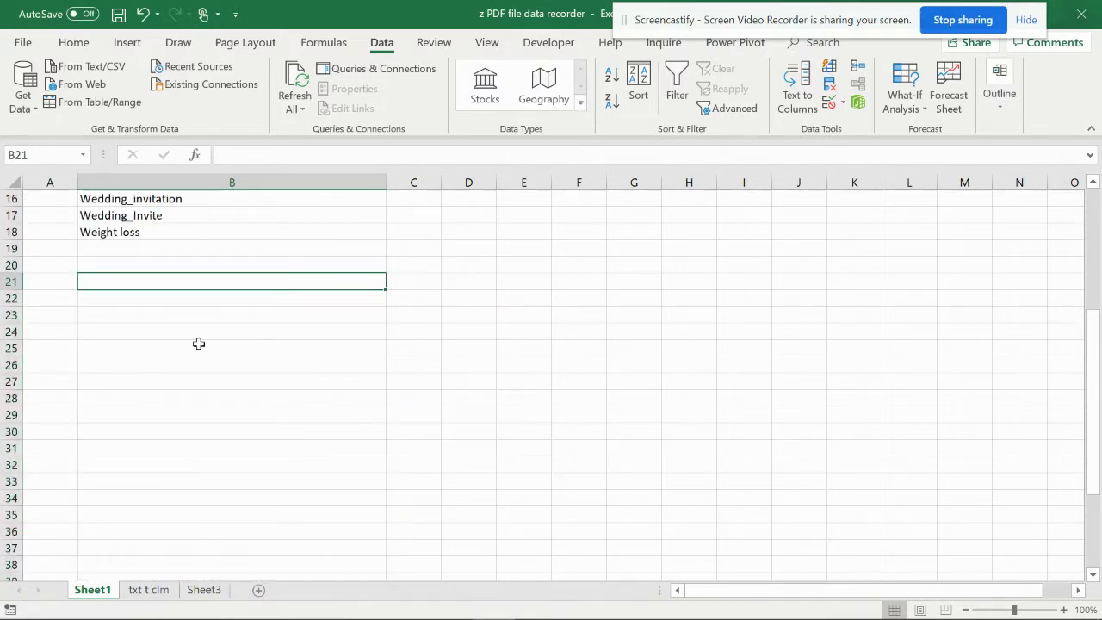
Step: Copy the file names from the txt t clm sheet again and paste them into Sheet1 starting at B21
click(204, 594)
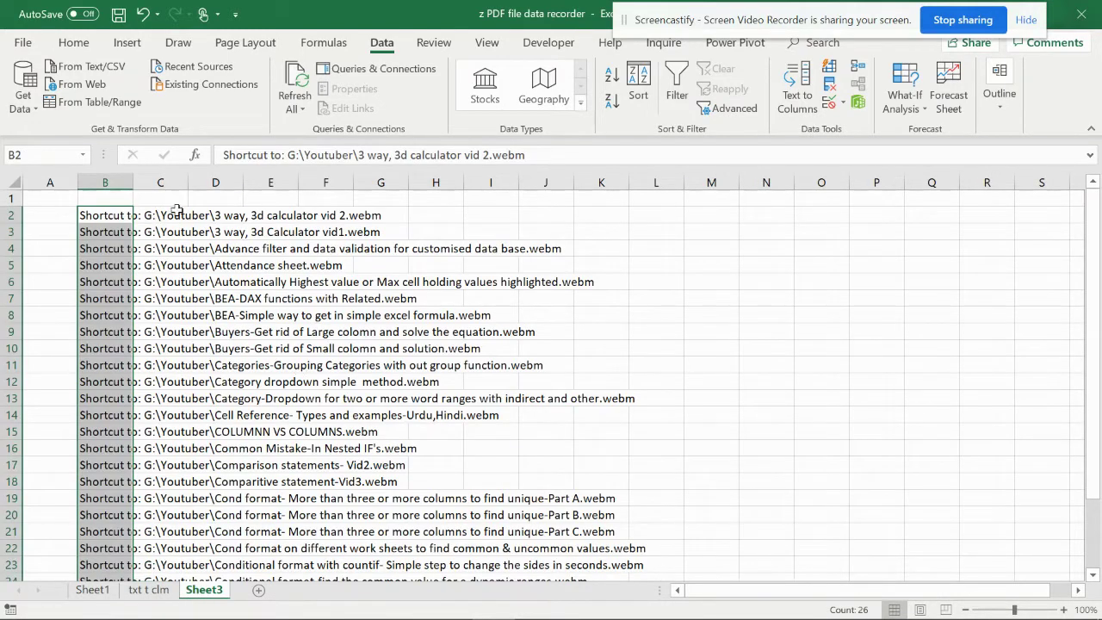
click(161, 593)
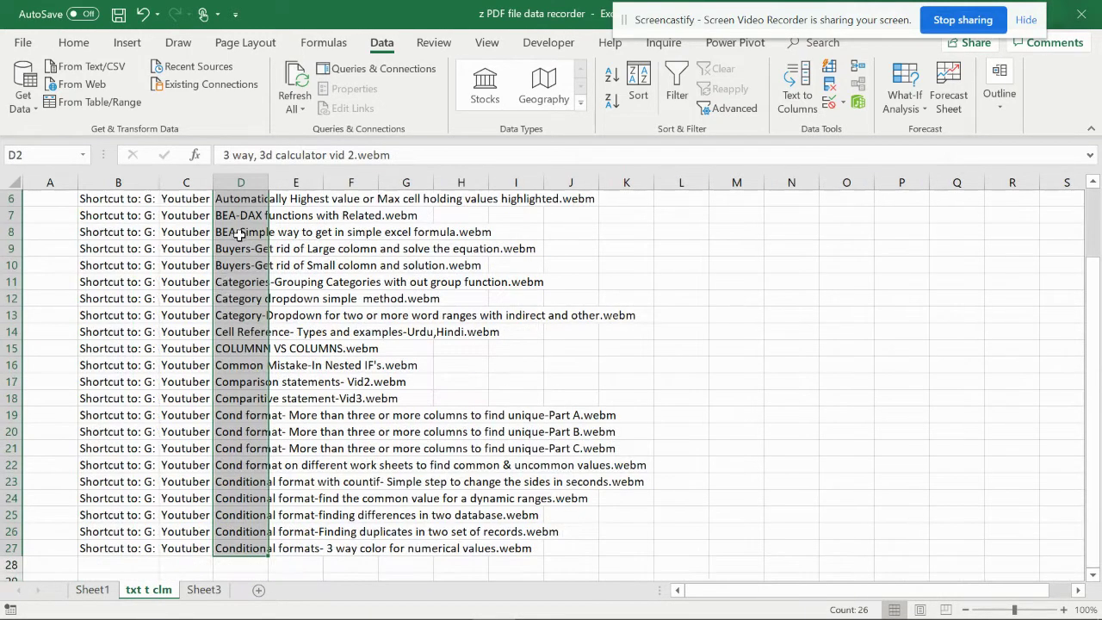
key(ctrl+c)
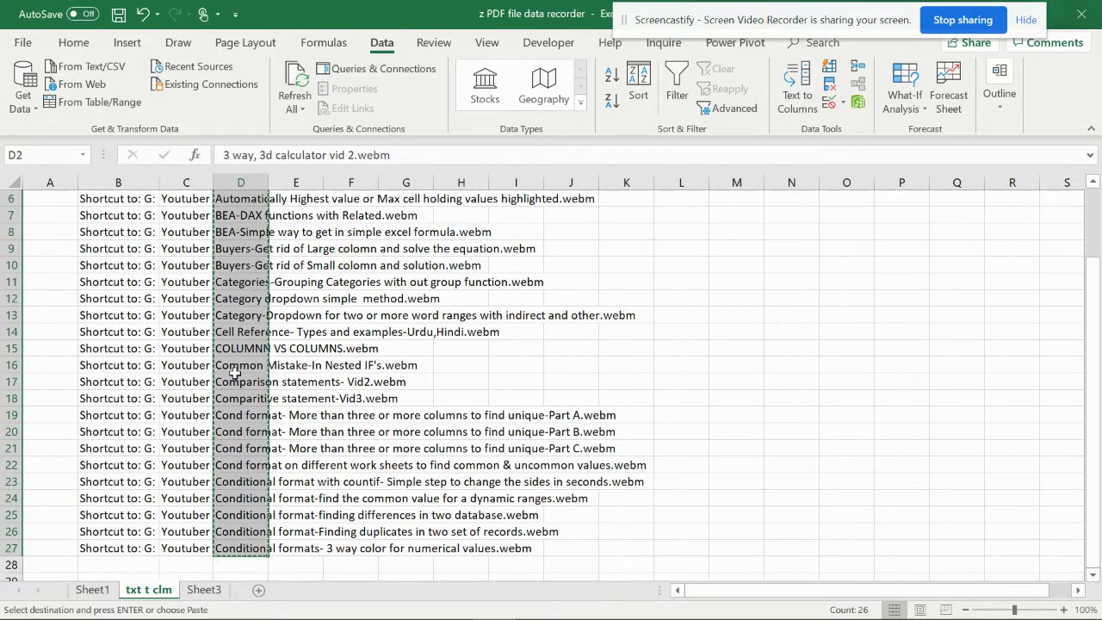
click(92, 590)
key(ctrl+v)
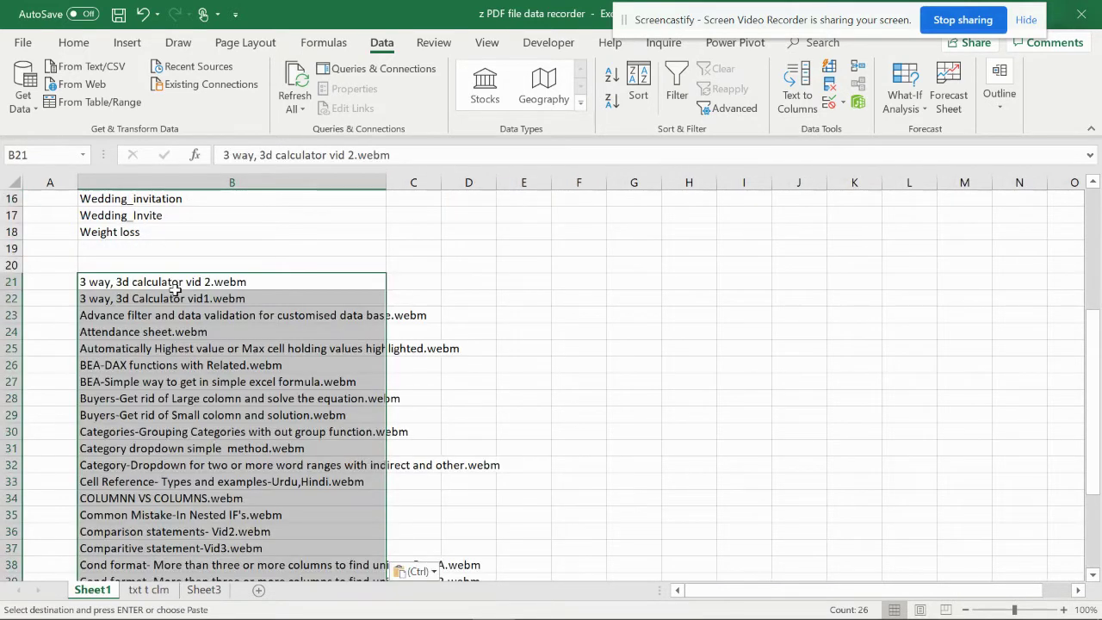
click(224, 314)
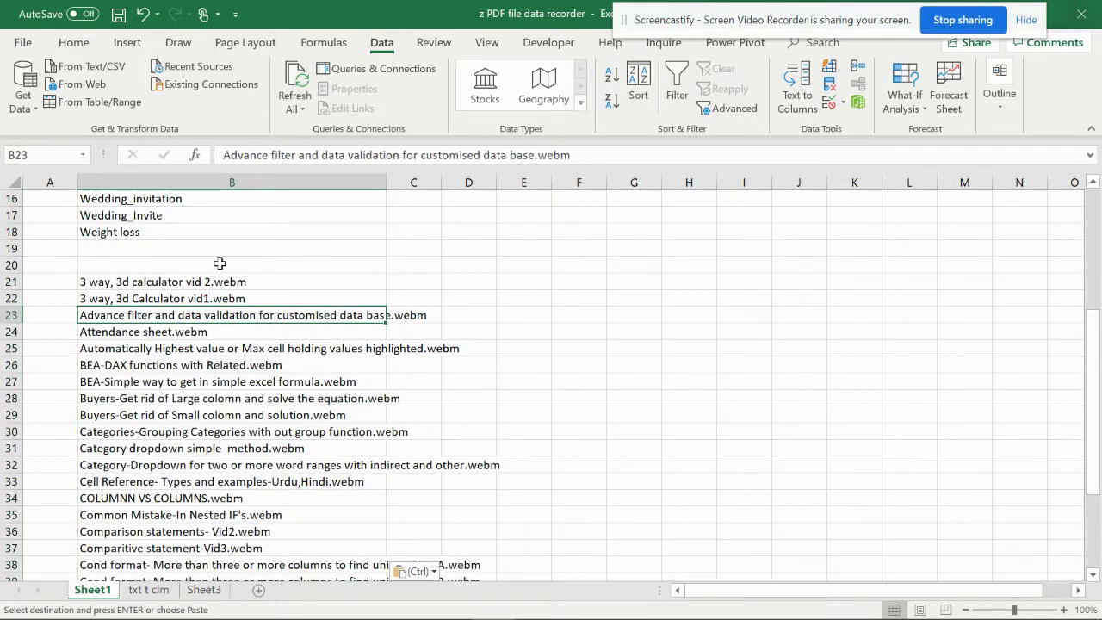
scroll(220, 263, down, 3)
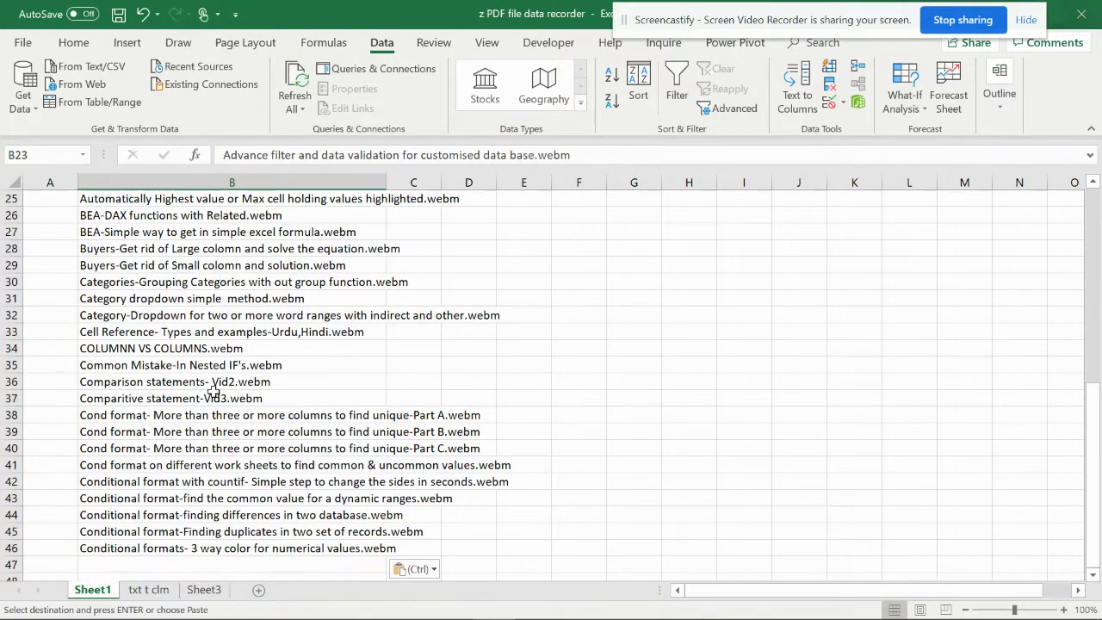
scroll(213, 392, up, 2)
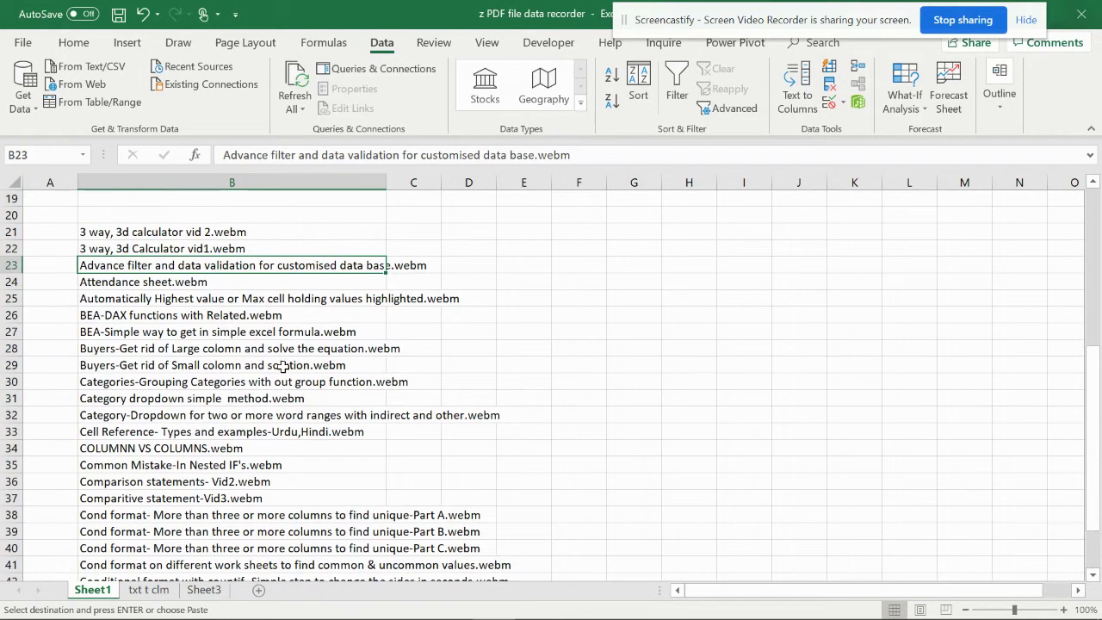
scroll(284, 366, up, 6)
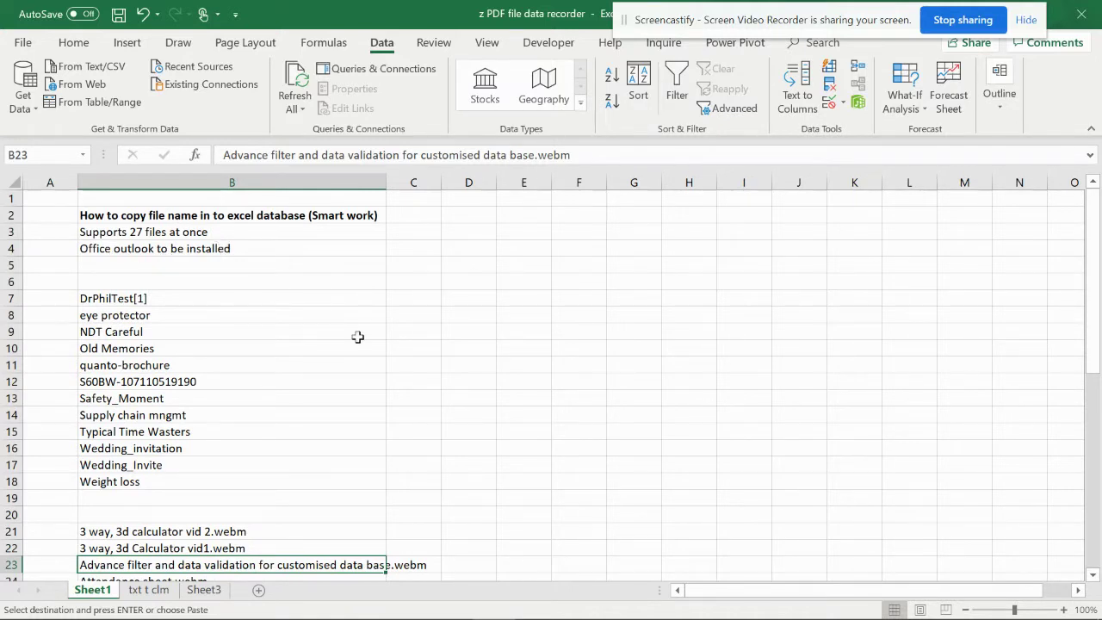
Step: Minimize Excel to the desktop, then dismiss the shortcuts' action menu so no icons stay selected
mouse_move(362, 619)
key(super+d)
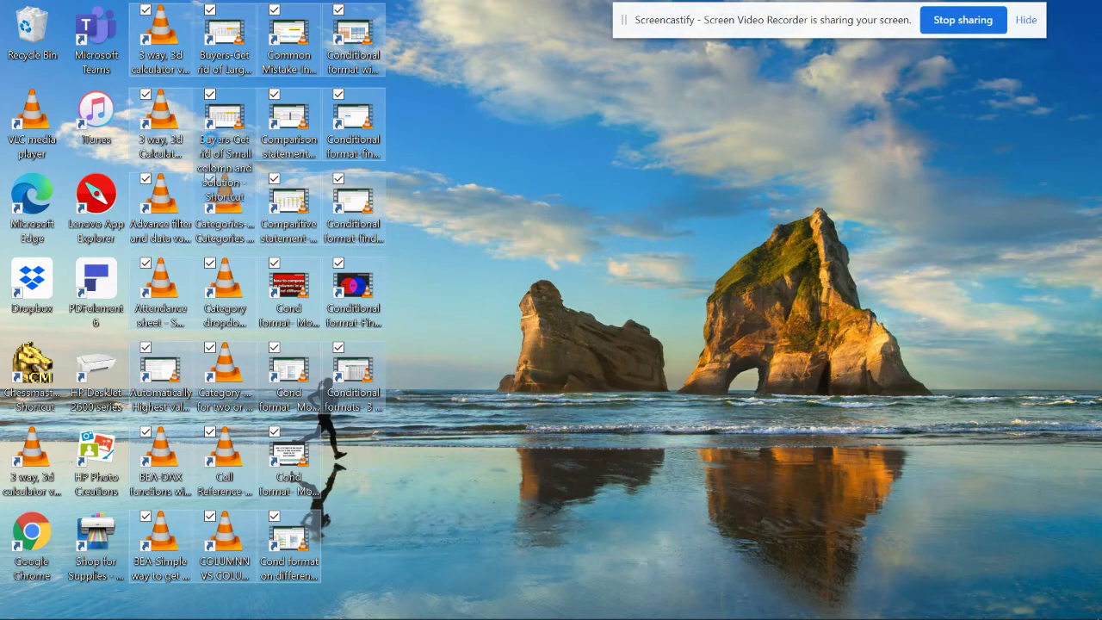
key(shift+F10)
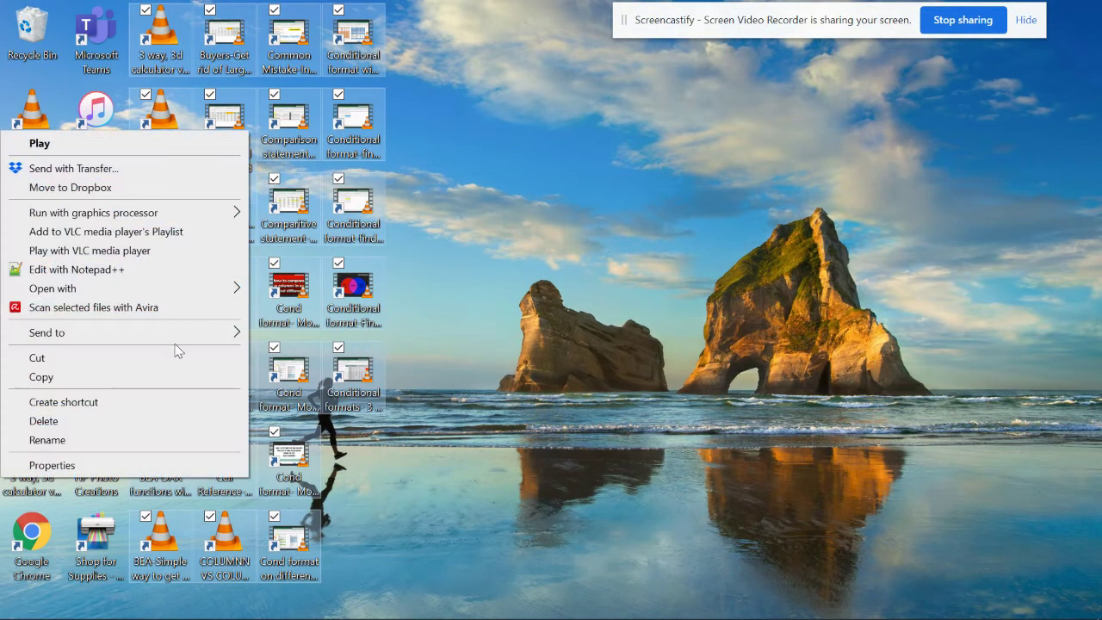
mouse_move(182, 330)
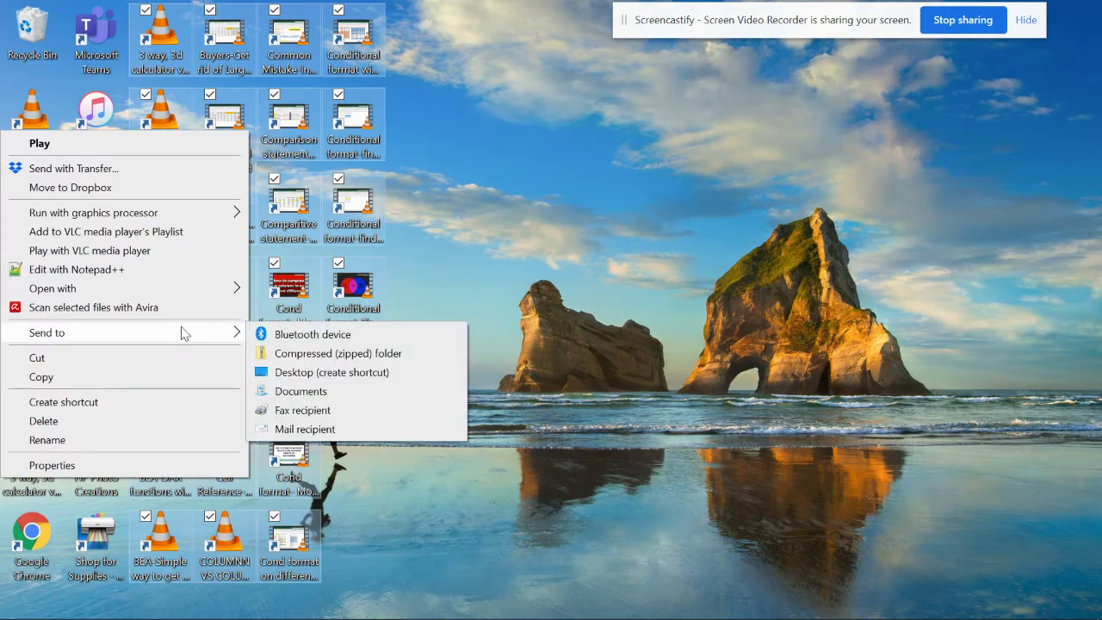
click(557, 479)
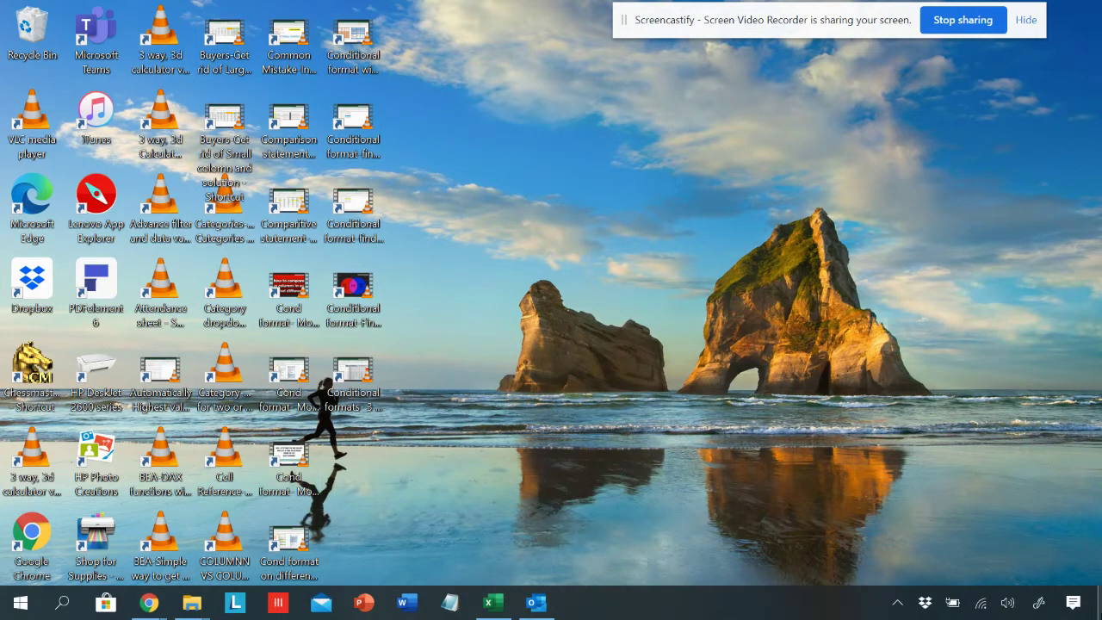
Step: Bring Excel back to the front on the txt t clm sheet
click(507, 604)
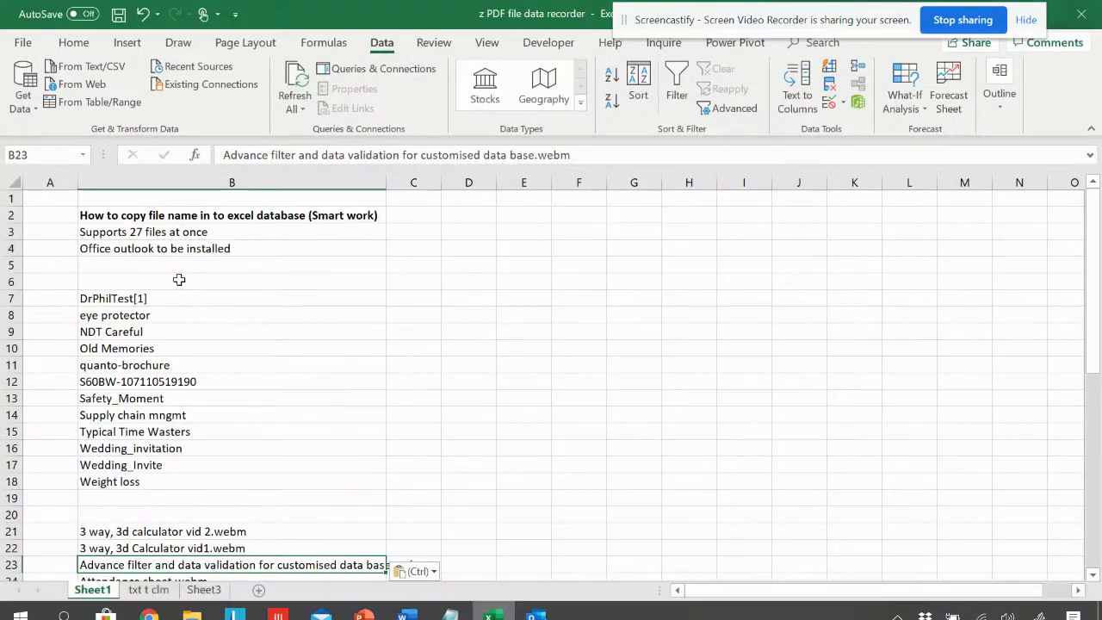
click(131, 590)
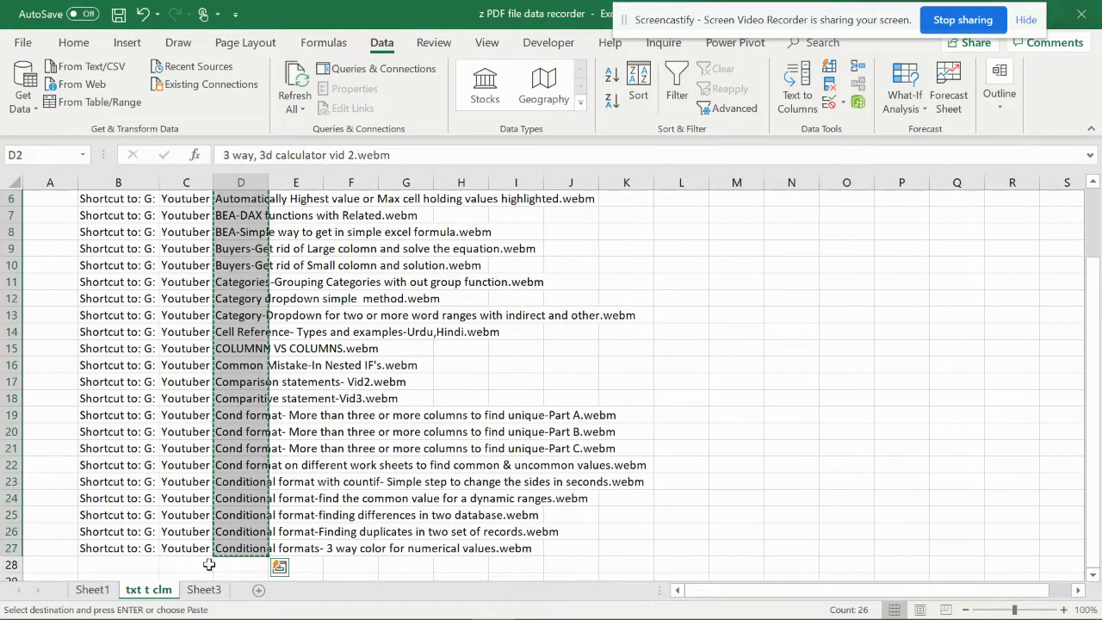
click(510, 348)
scroll(376, 303, up, 2)
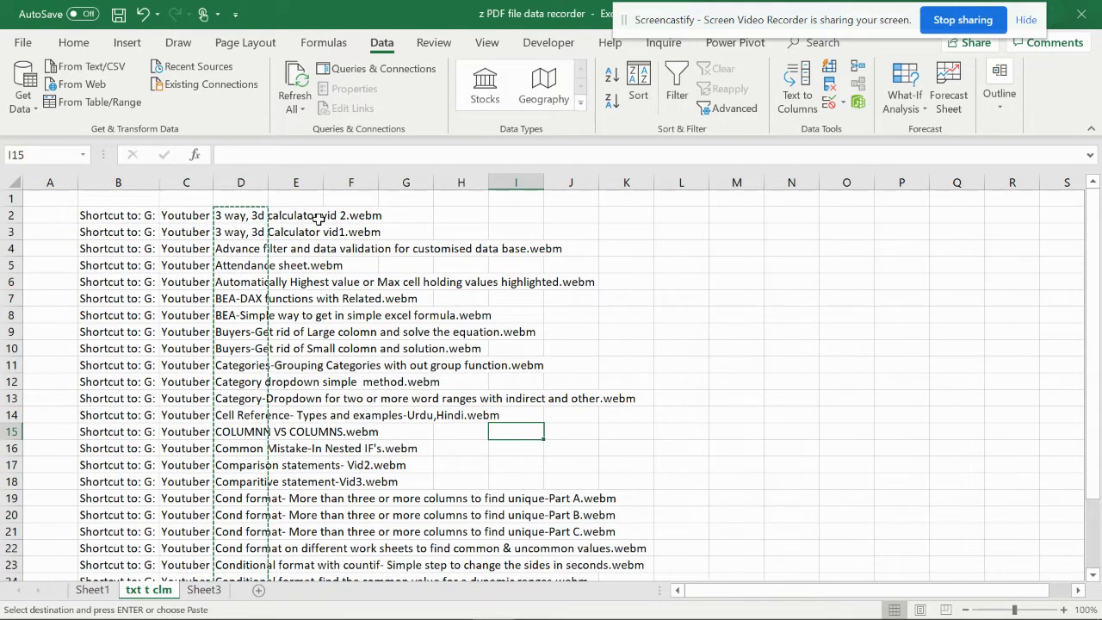
Step: Select the Shortcut to: G: cells B2:B27 and name the range Delimit in the Name Box
drag(101, 217, 147, 565)
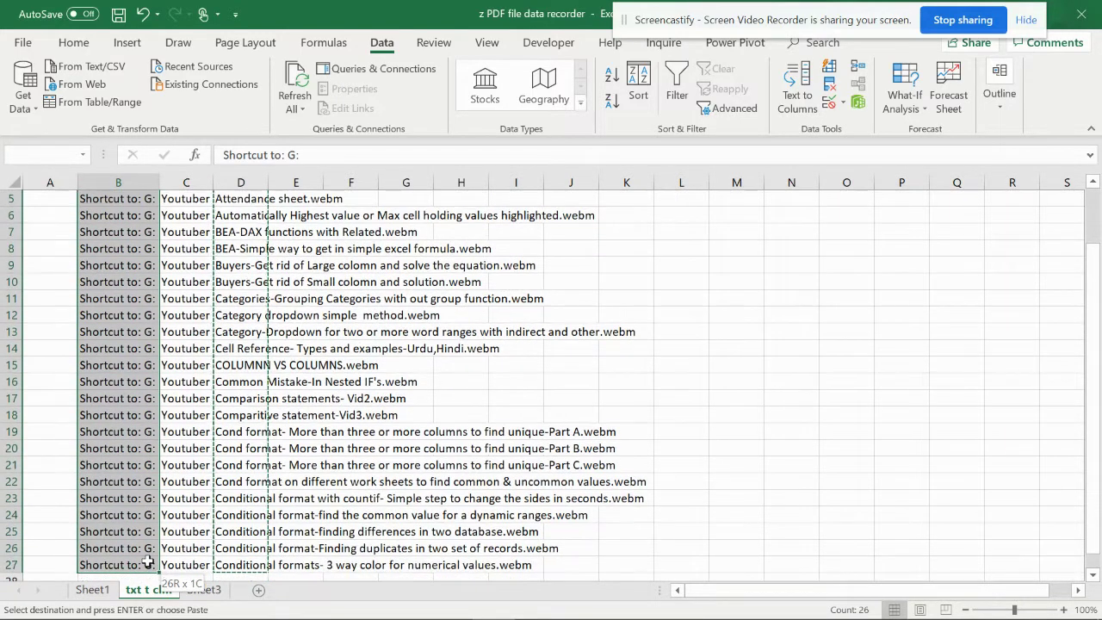
scroll(139, 384, down, 2)
scroll(140, 383, up, 3)
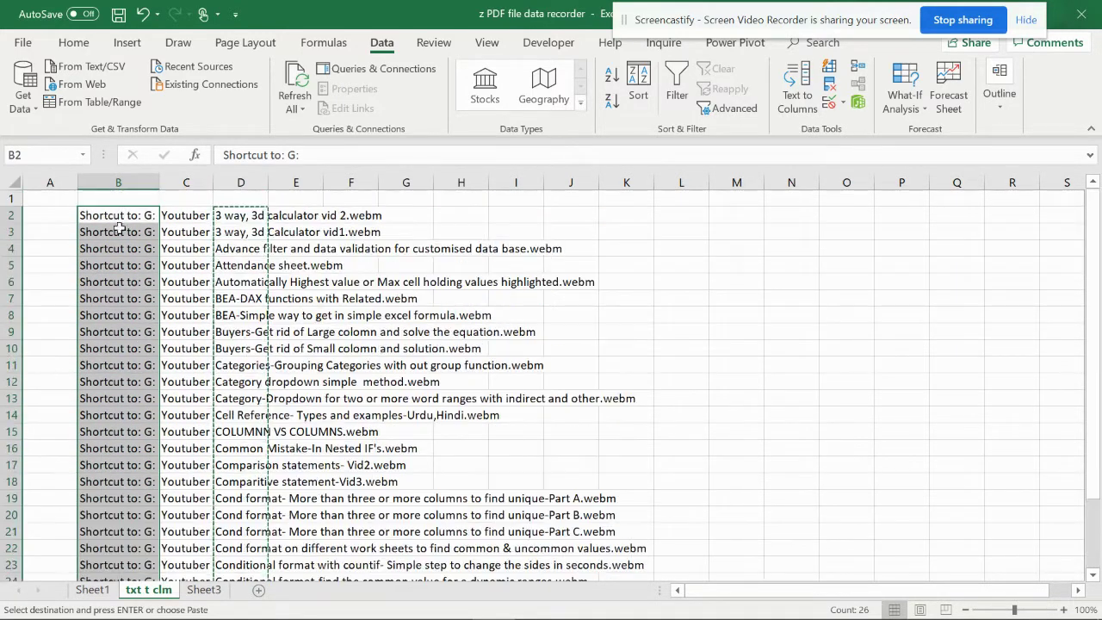
click(84, 164)
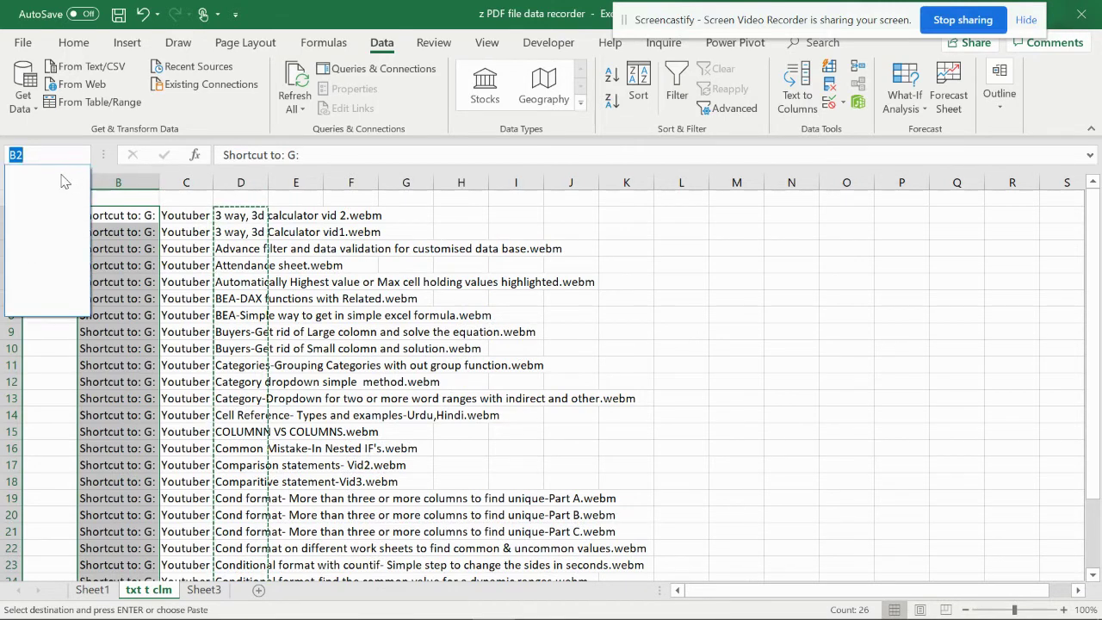
click(49, 158)
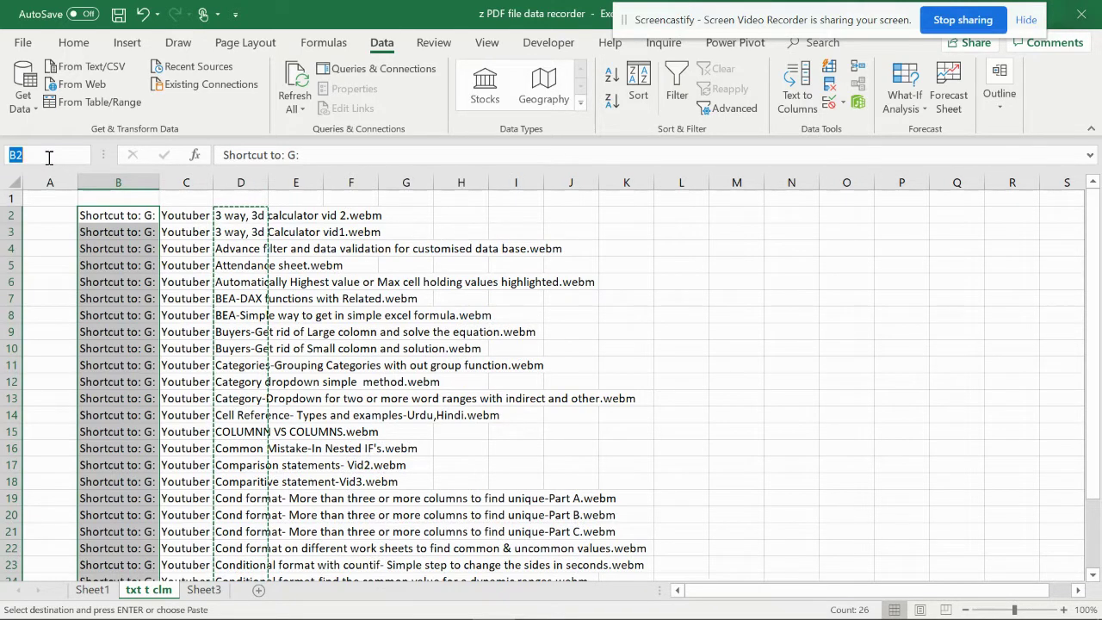
text(Delimit)
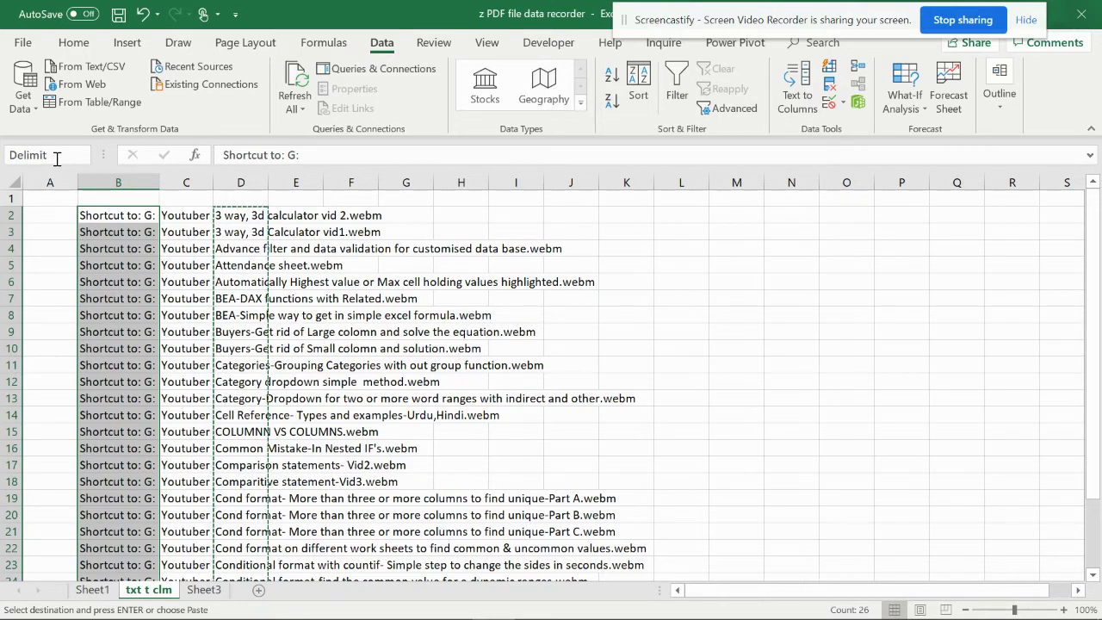
key(Escape)
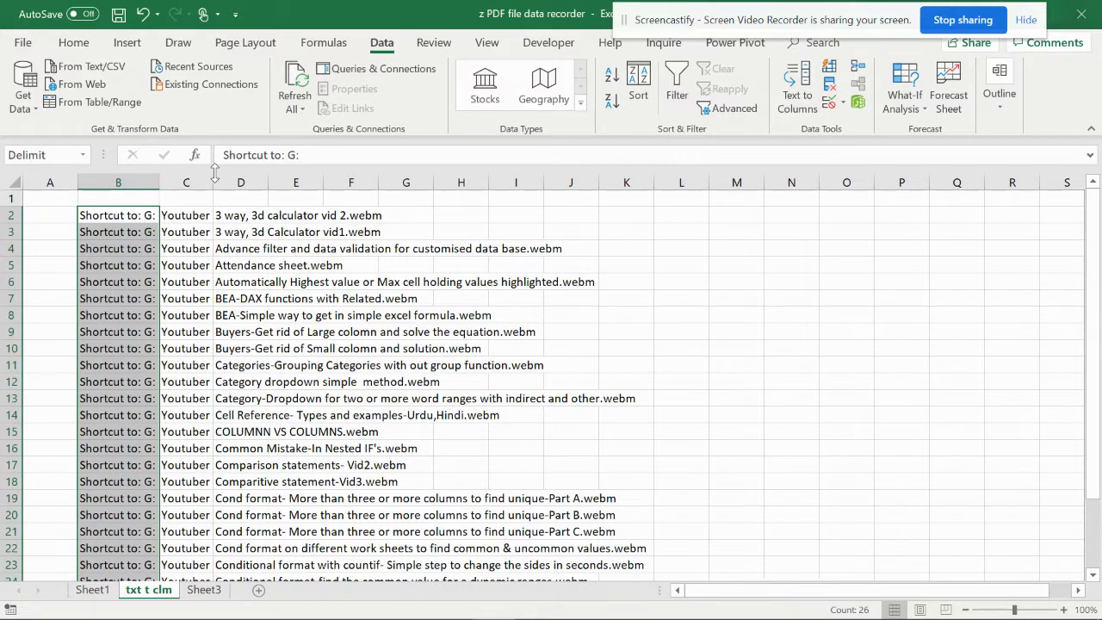
click(103, 104)
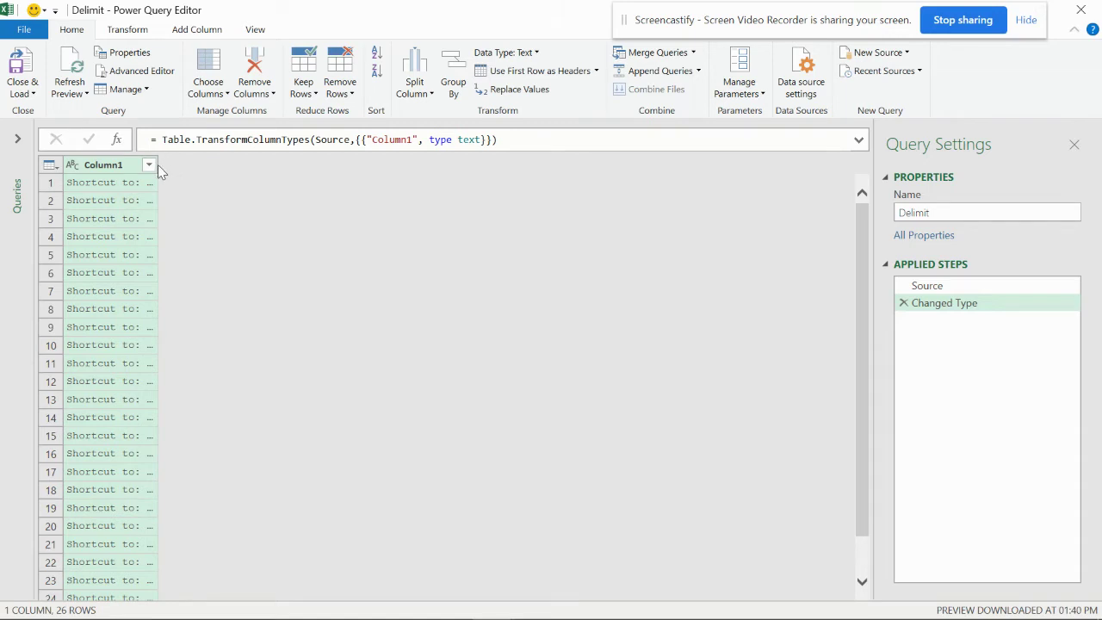
drag(158, 168, 333, 173)
scroll(216, 258, down, 1)
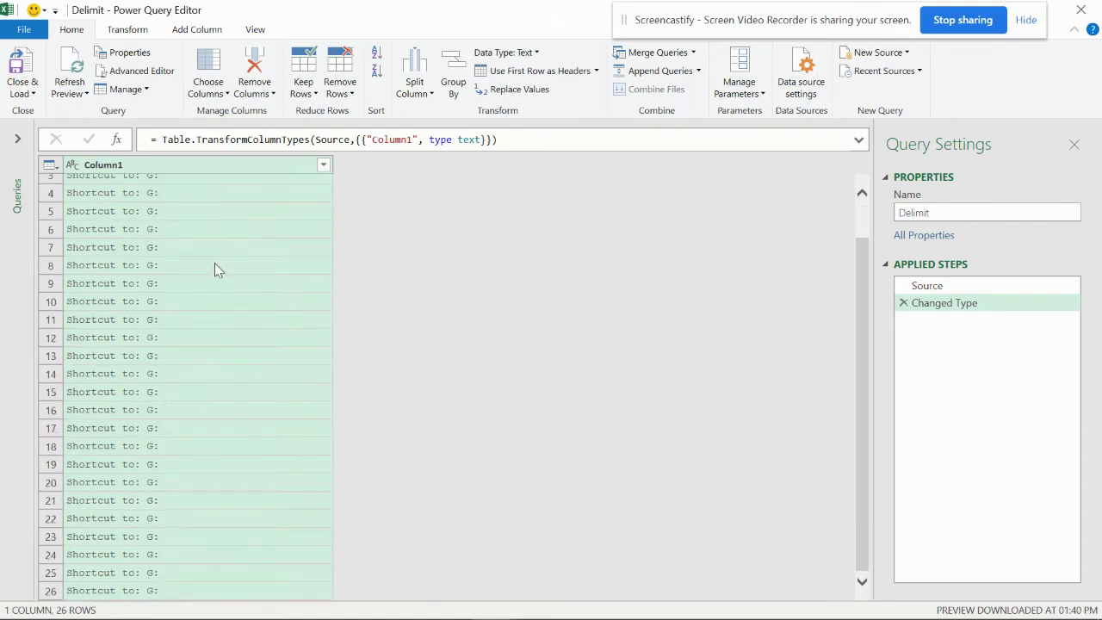
scroll(215, 284, up, 1)
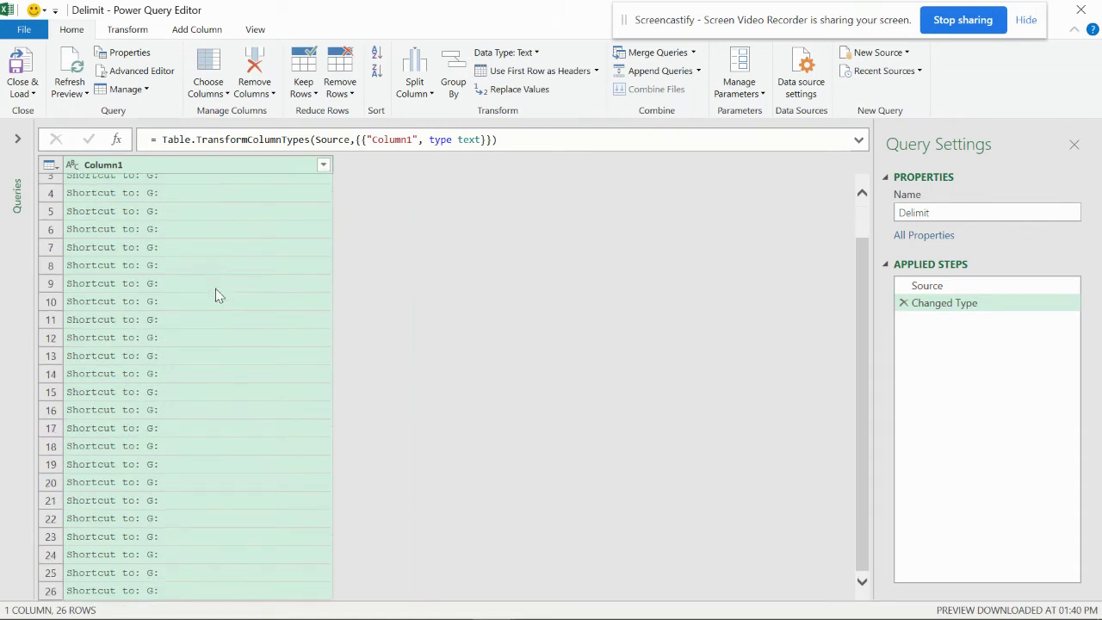
click(170, 184)
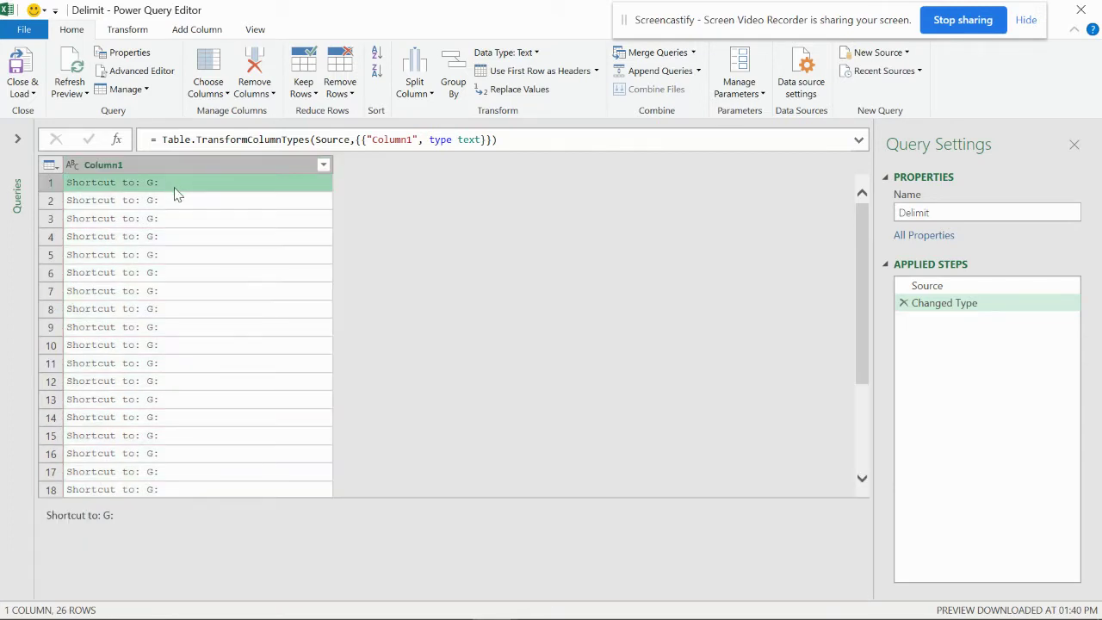
click(307, 261)
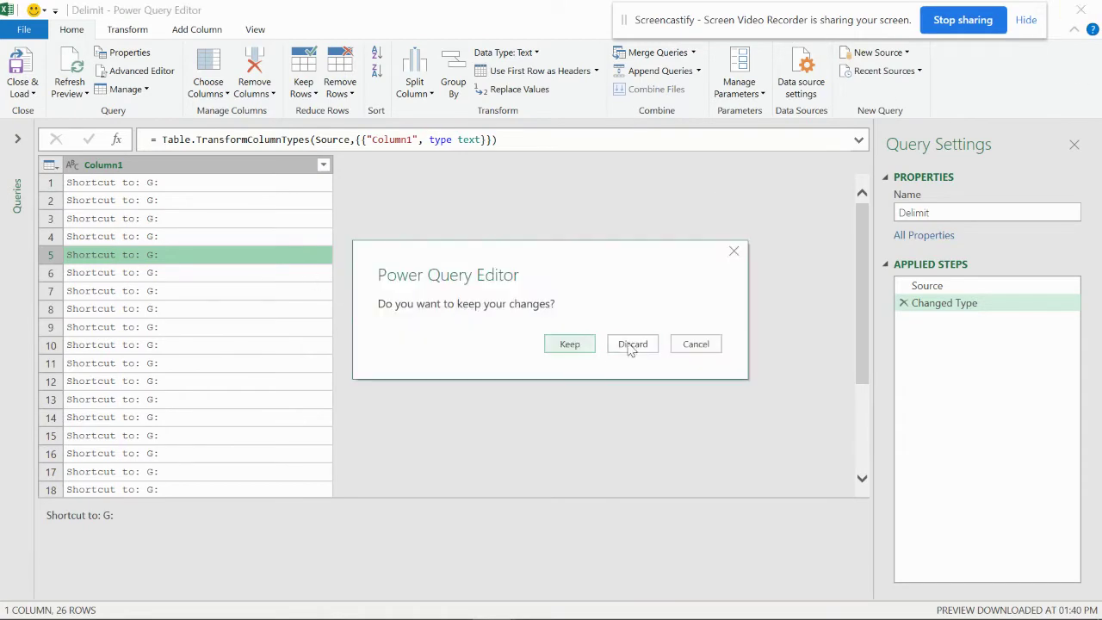
click(637, 347)
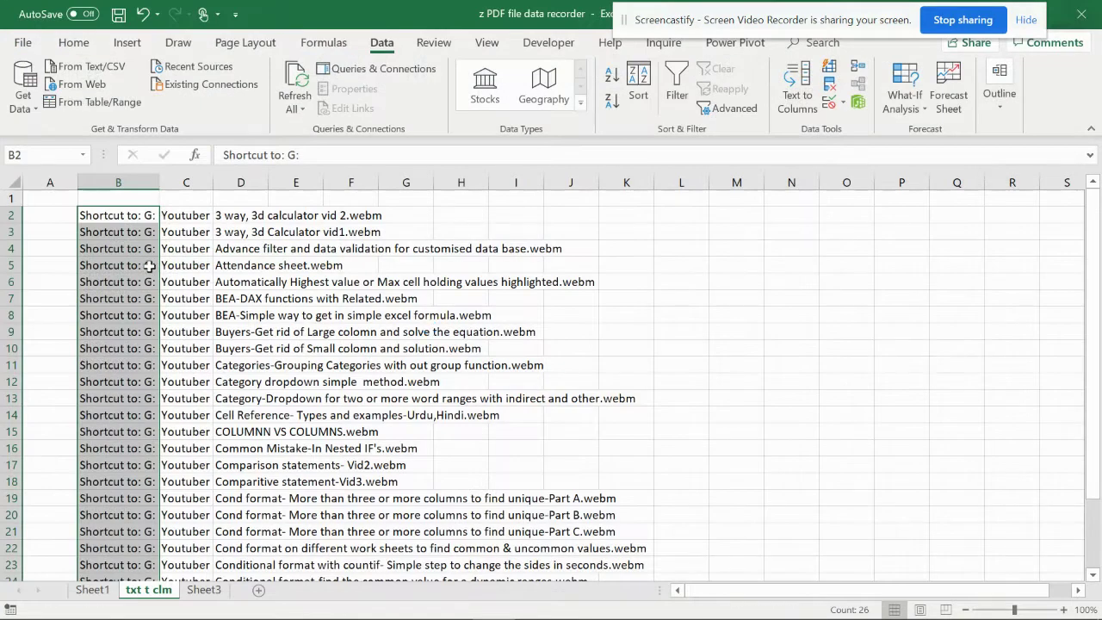
Step: Glance at Sheet3, then return to the txt t clm sheet
click(160, 180)
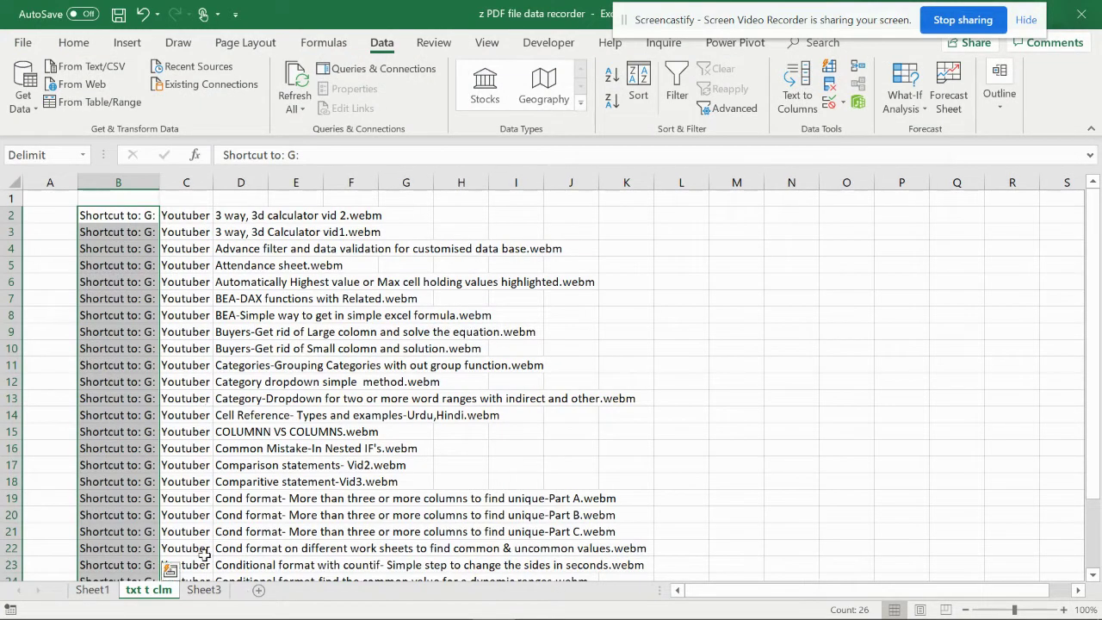
click(204, 591)
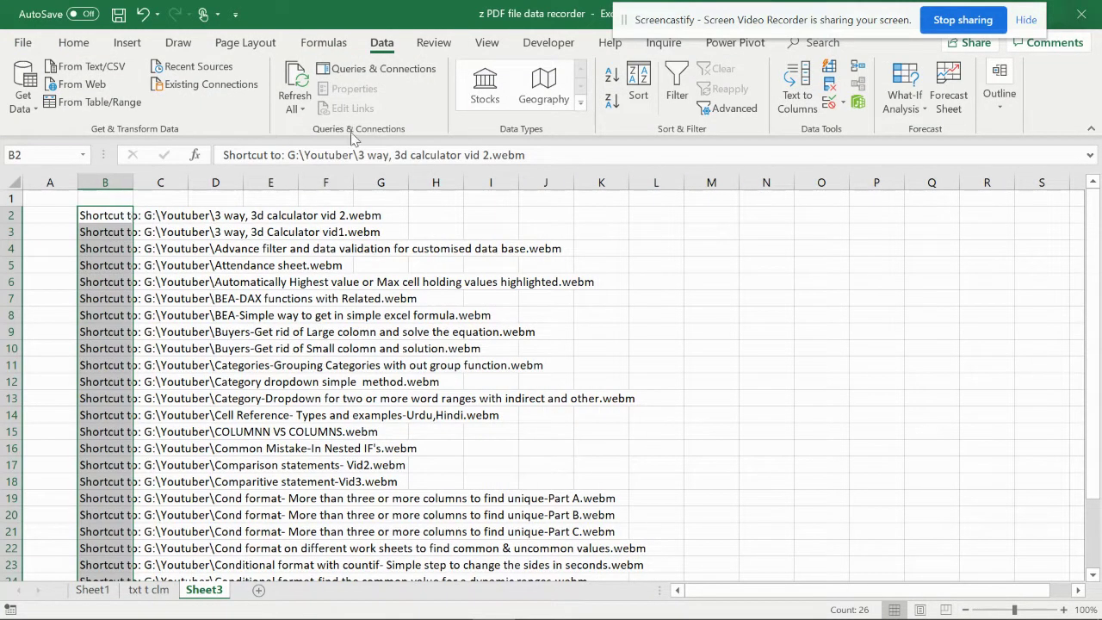
click(151, 591)
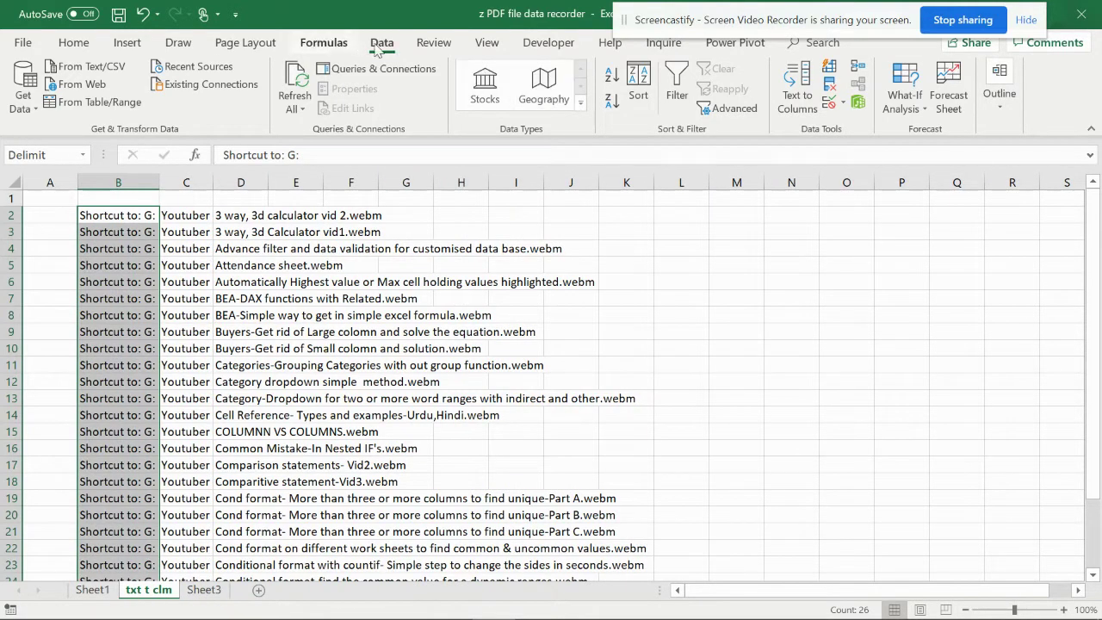
Step: Delete the Delimit name in Formulas > Name Manager and switch to Sheet3
click(435, 43)
click(336, 45)
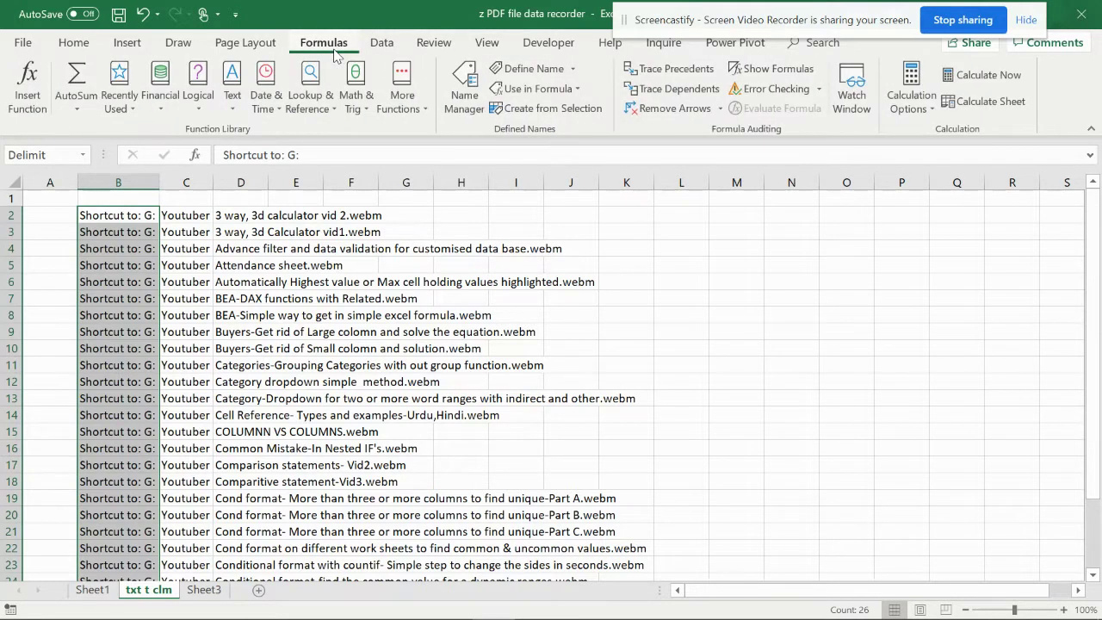
click(467, 97)
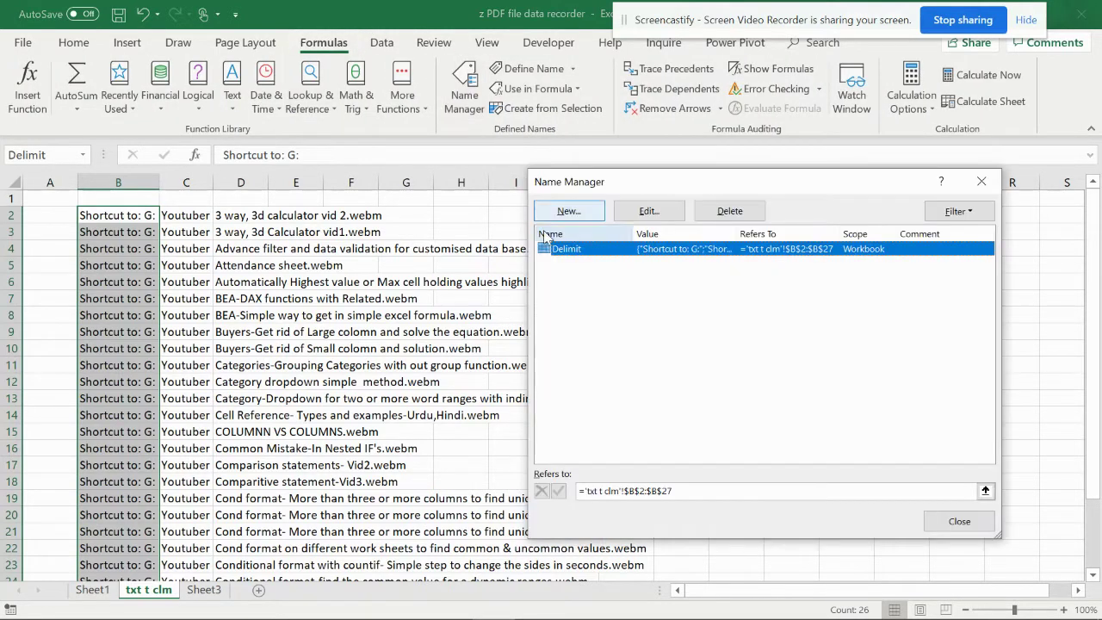
click(728, 212)
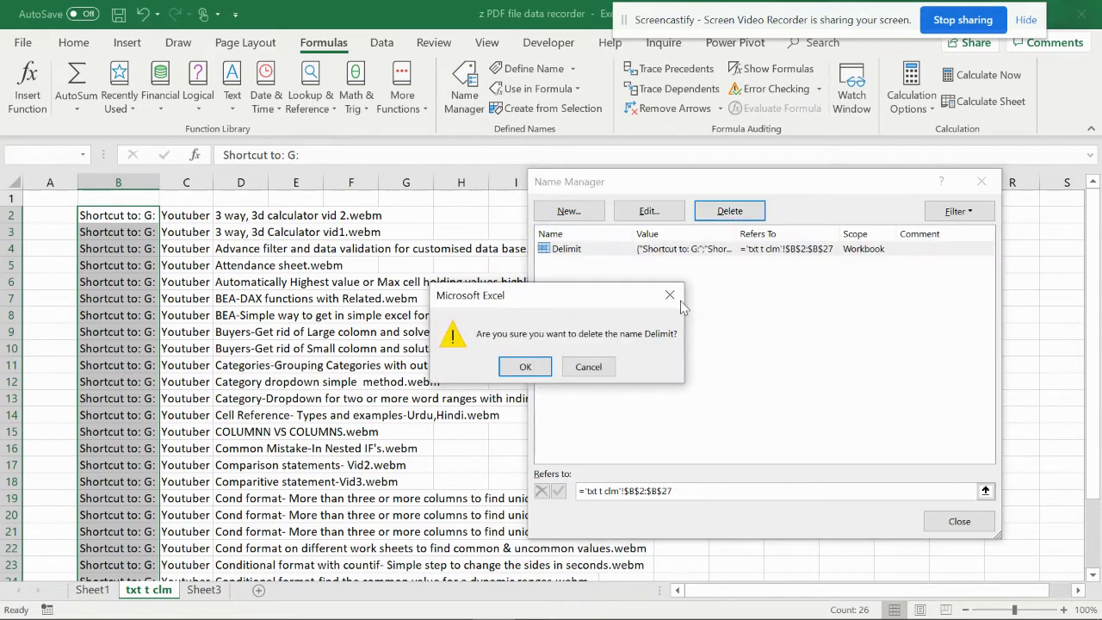
click(525, 367)
click(960, 521)
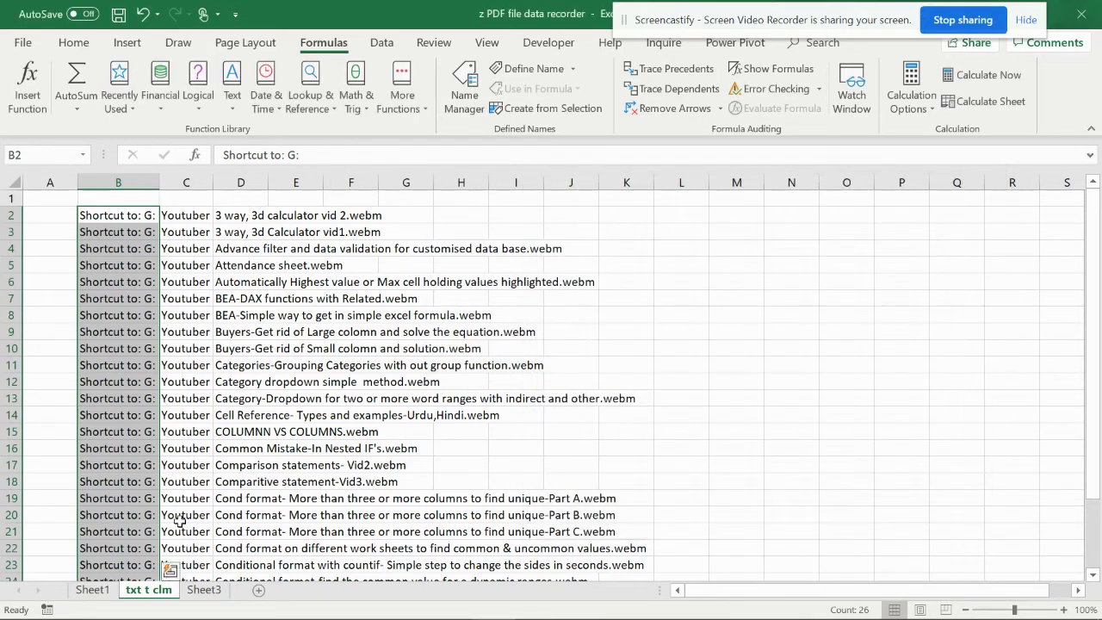
click(204, 590)
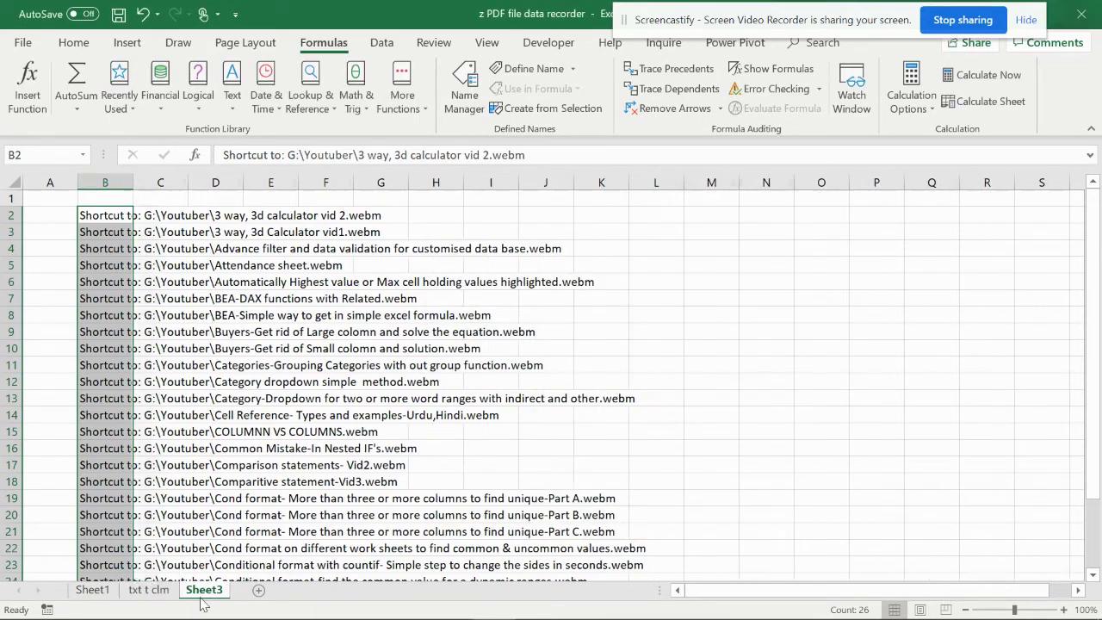
Step: Name the range on Sheet3 Delimit through the Name Box
click(76, 159)
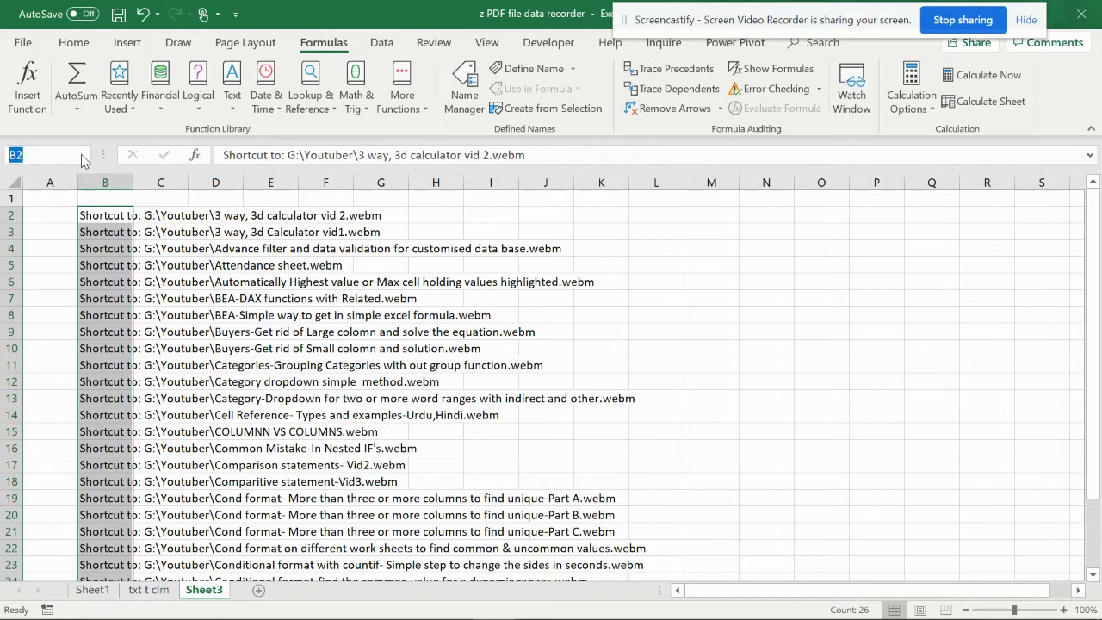
text(Delimit)
key(Return)
Step: Select the full paths in B2:B27, use Data > From Table/Range, and cancel the Create Table dialog
click(194, 248)
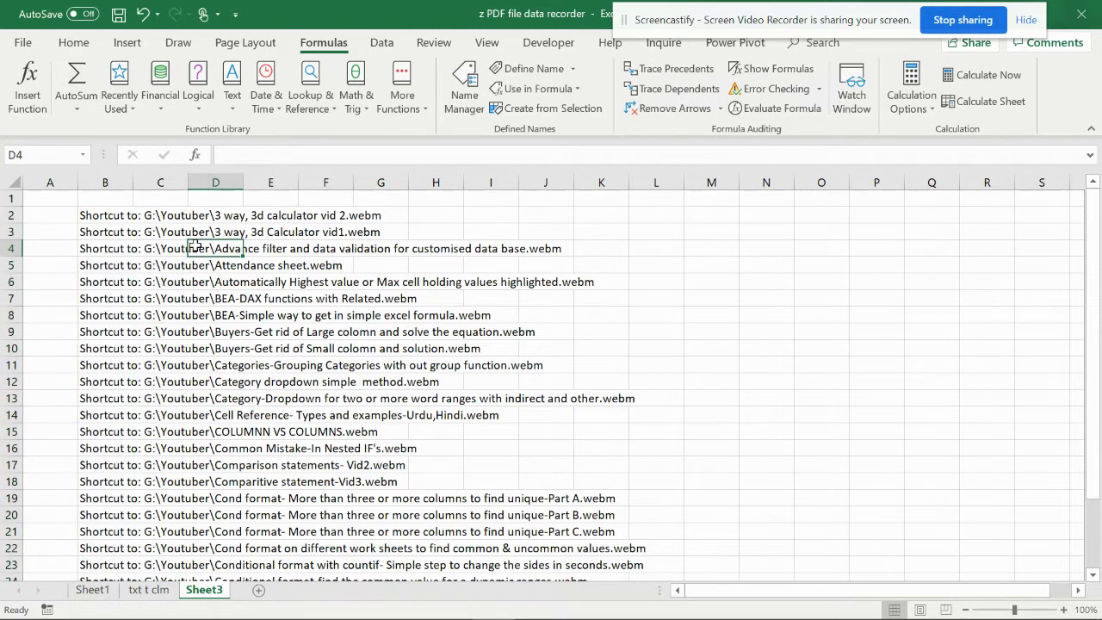
click(113, 211)
drag(113, 211, 116, 558)
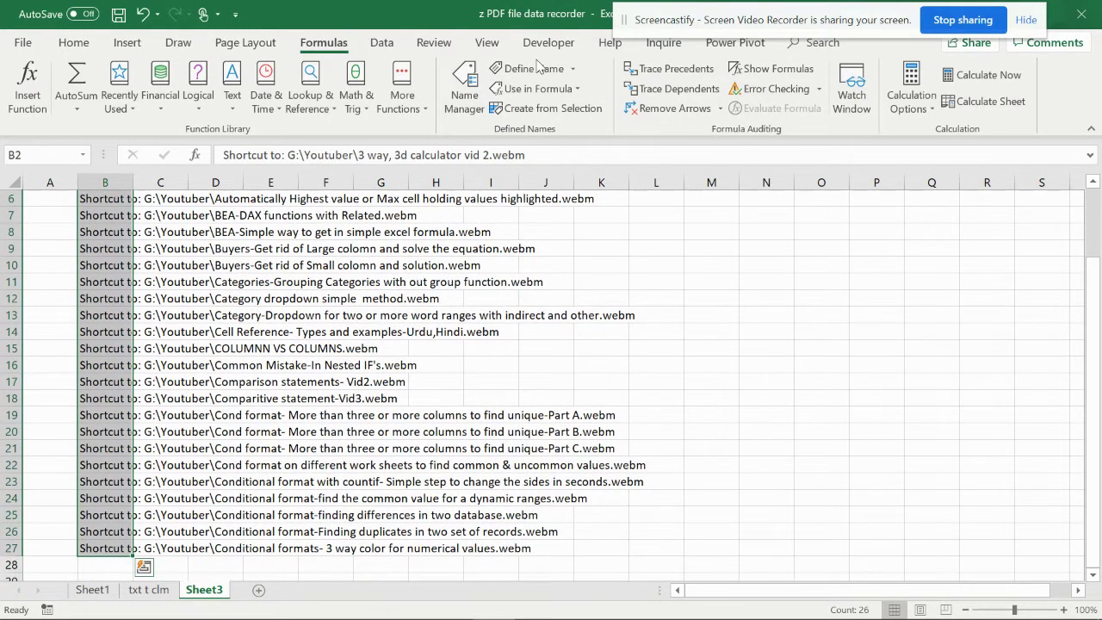
click(382, 42)
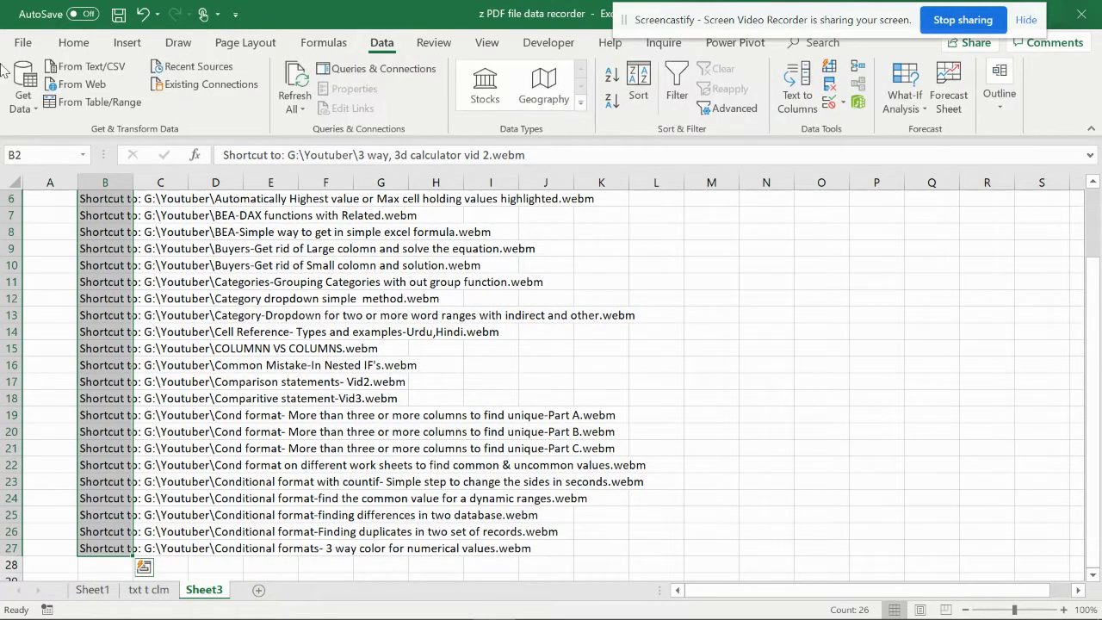
click(95, 103)
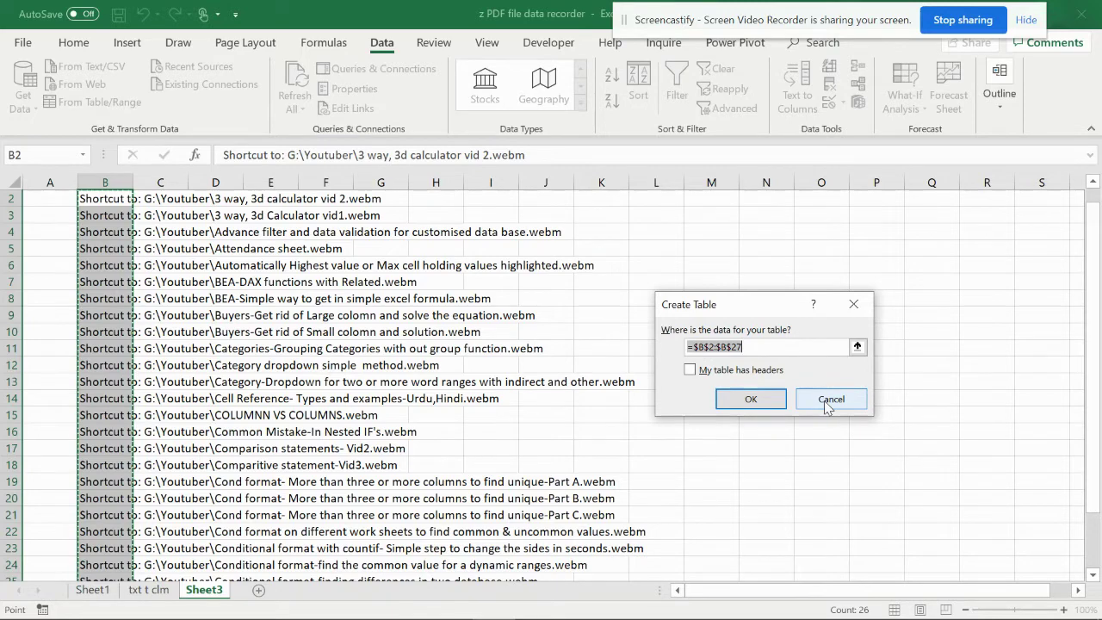
click(824, 401)
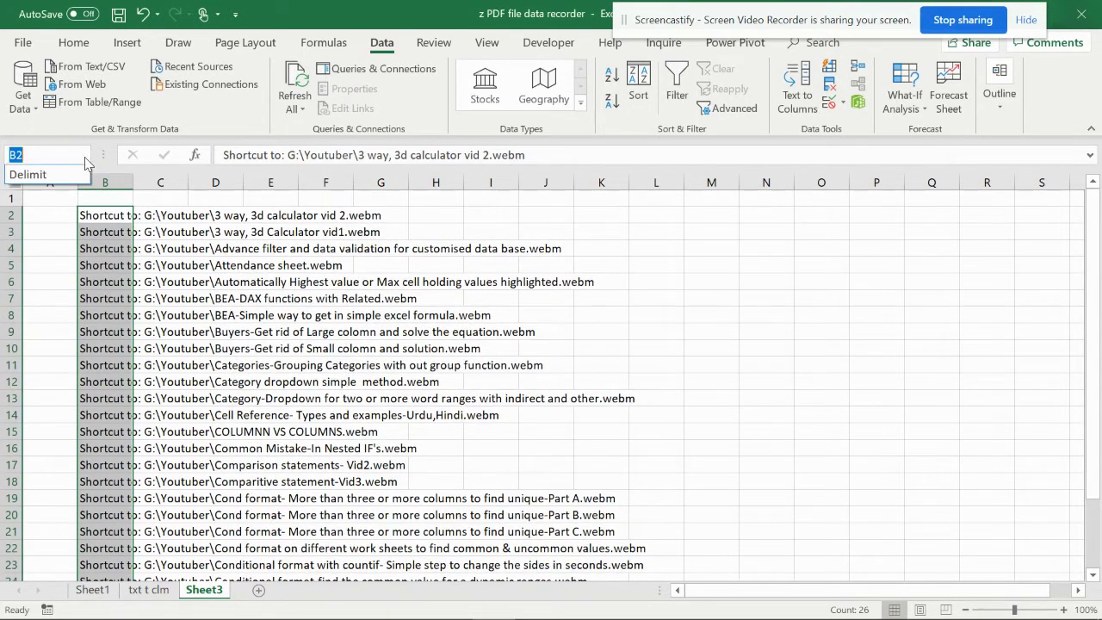
scroll(69, 181, up, 1)
scroll(69, 181, down, 1)
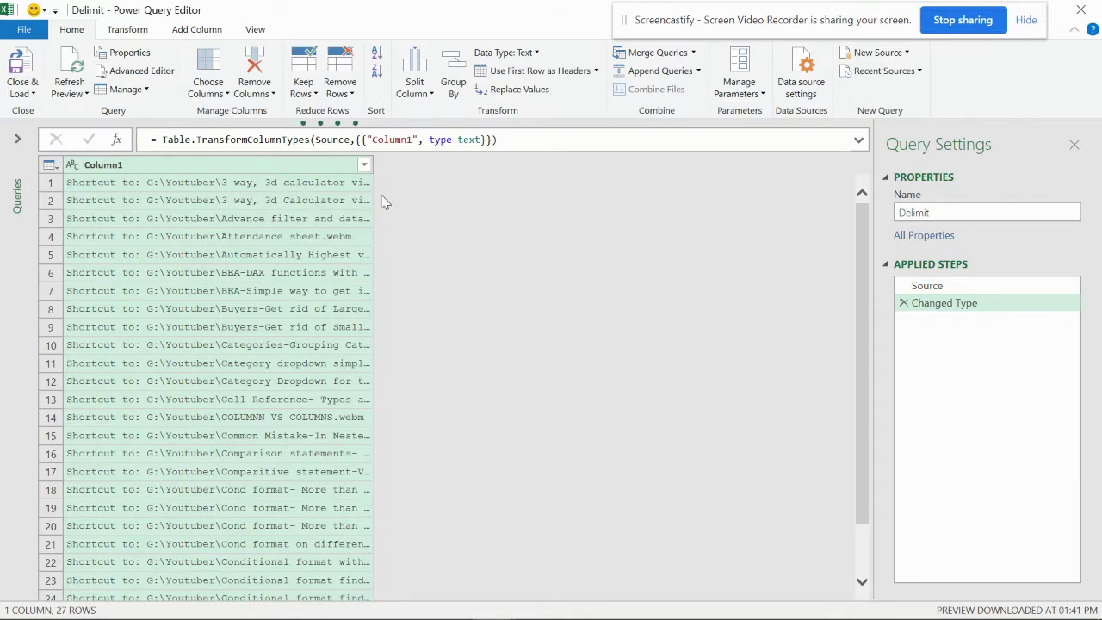
Step: Split the path column by the custom delimiter \ at each occurrence into three columns
click(416, 99)
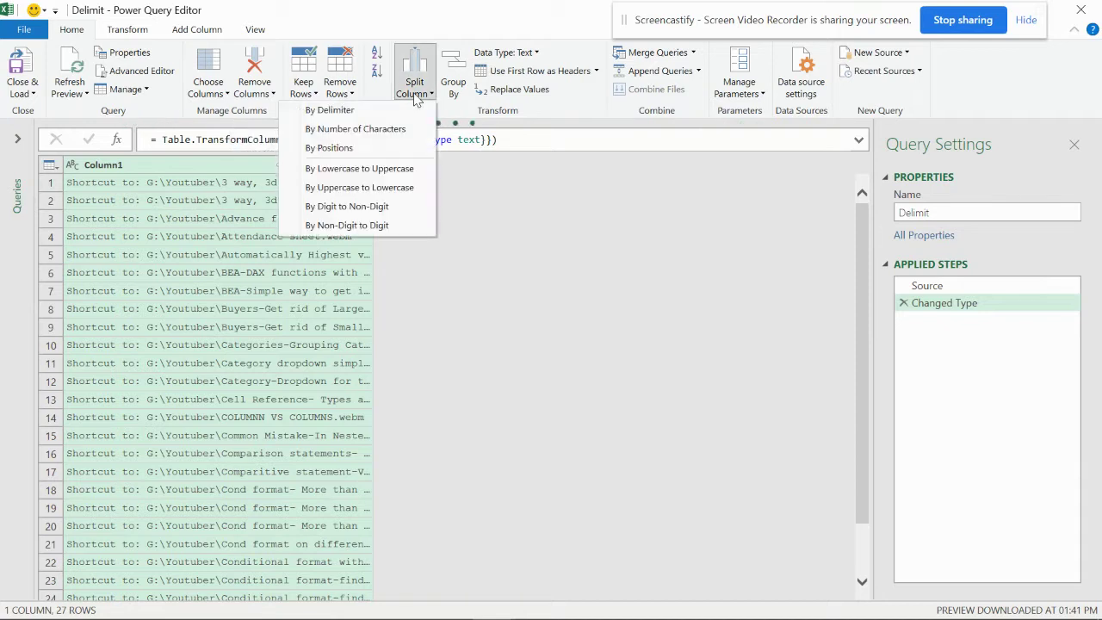
click(357, 111)
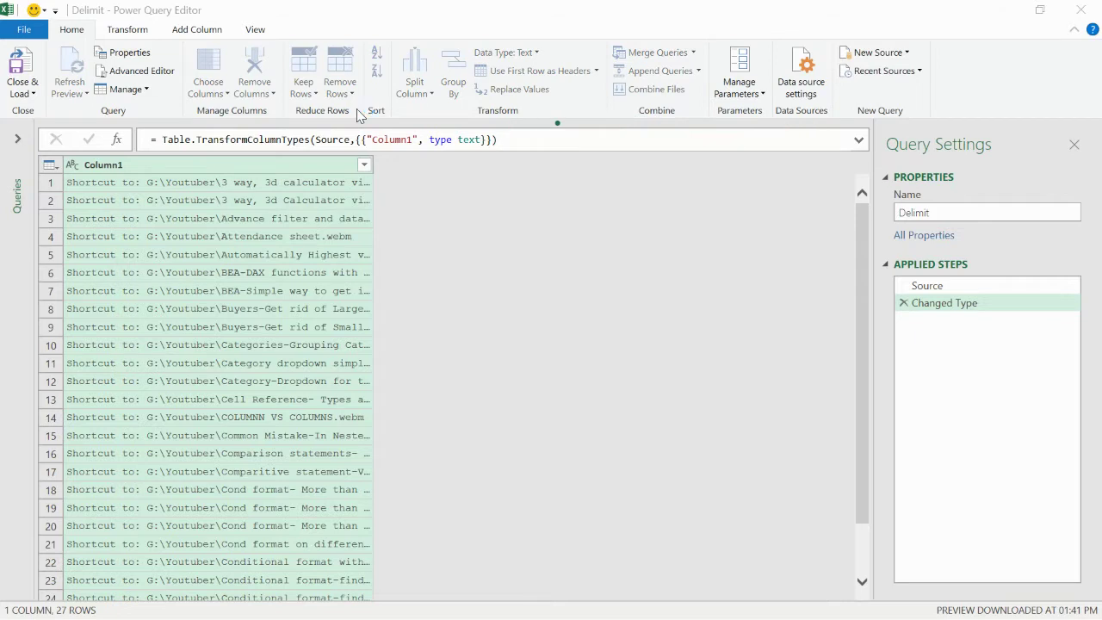
click(331, 381)
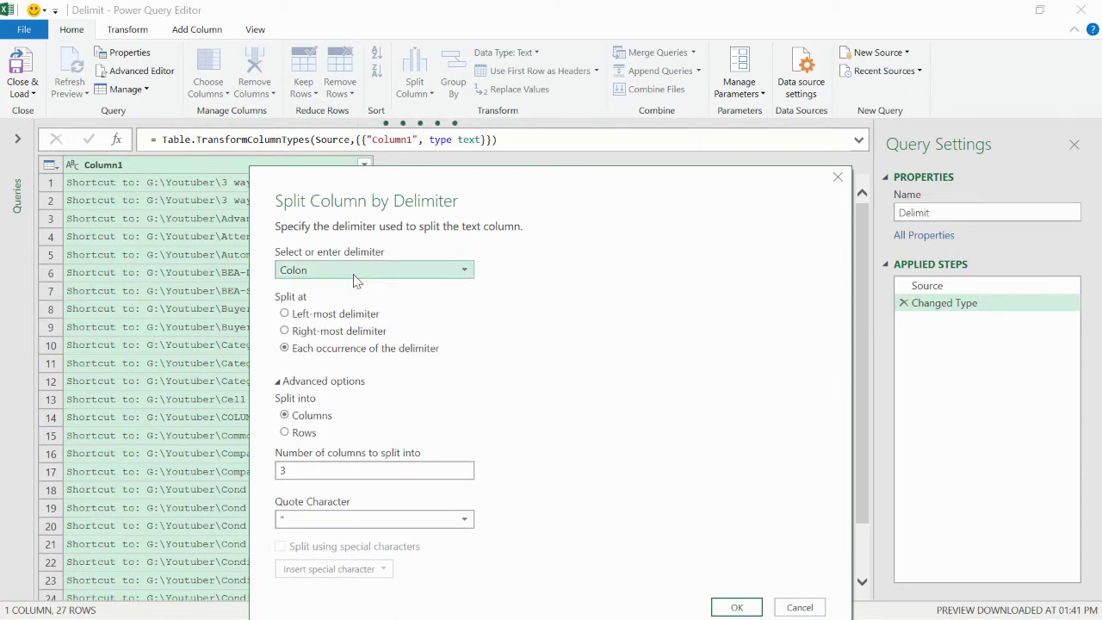
click(412, 274)
click(328, 394)
drag(501, 195, 694, 195)
click(529, 294)
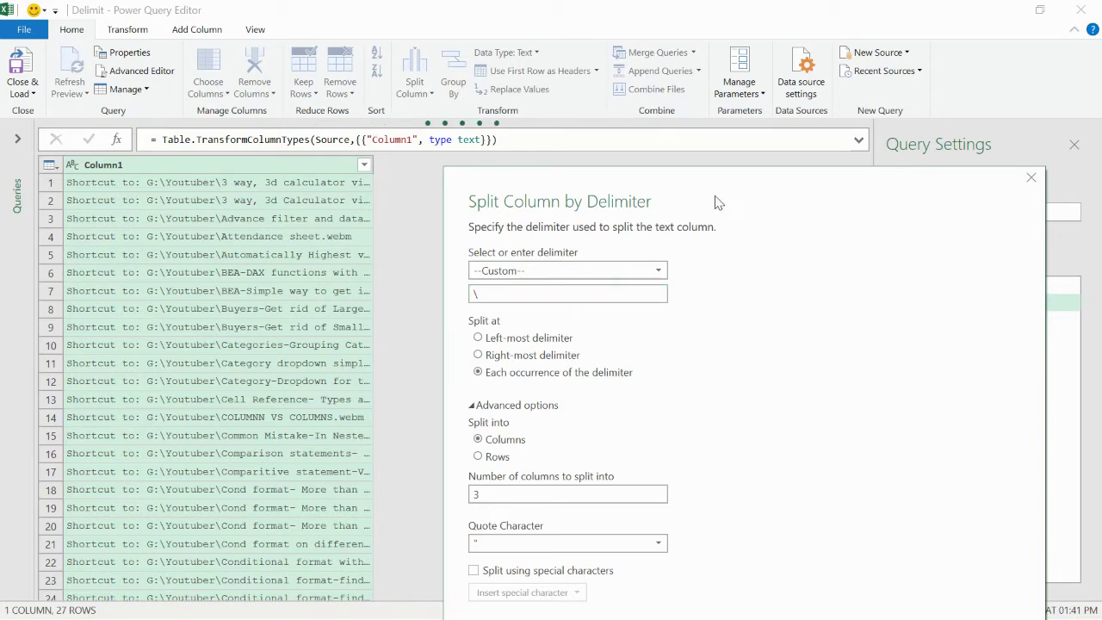
click(833, 498)
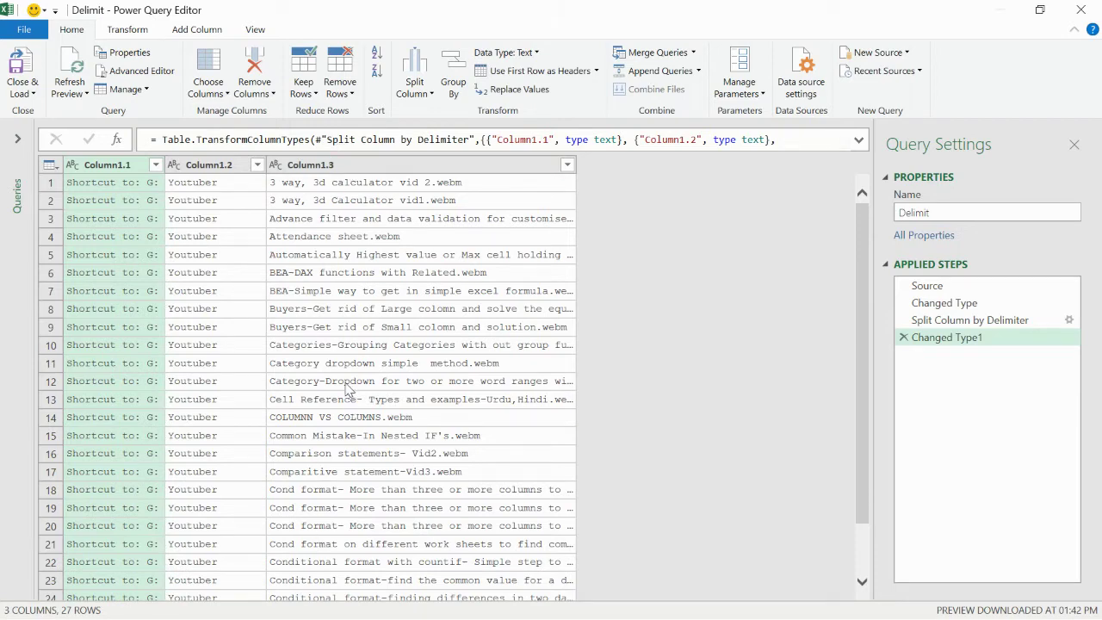
Step: Pick Close & Load To... for the split Delimit query to reach the Import Data dialog
scroll(376, 330, down, 3)
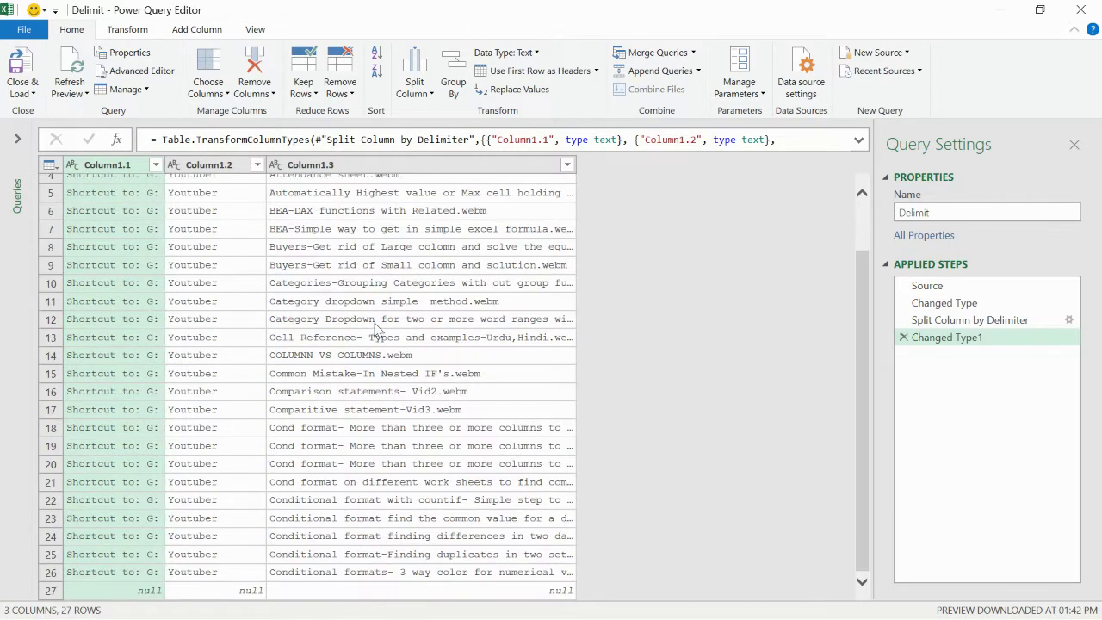
scroll(376, 329, up, 3)
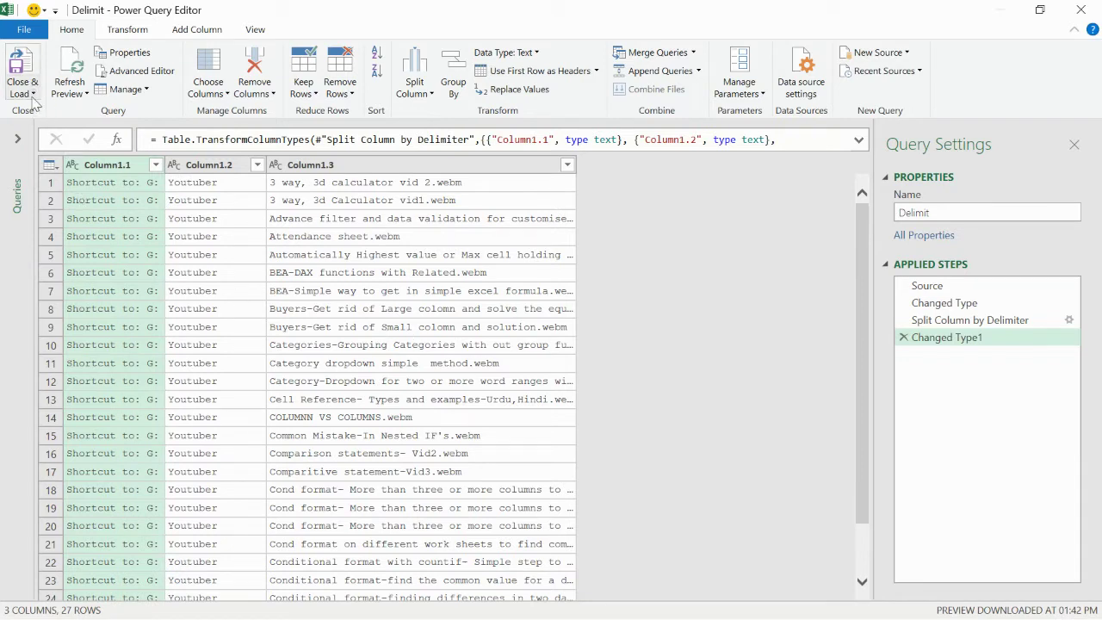
click(24, 91)
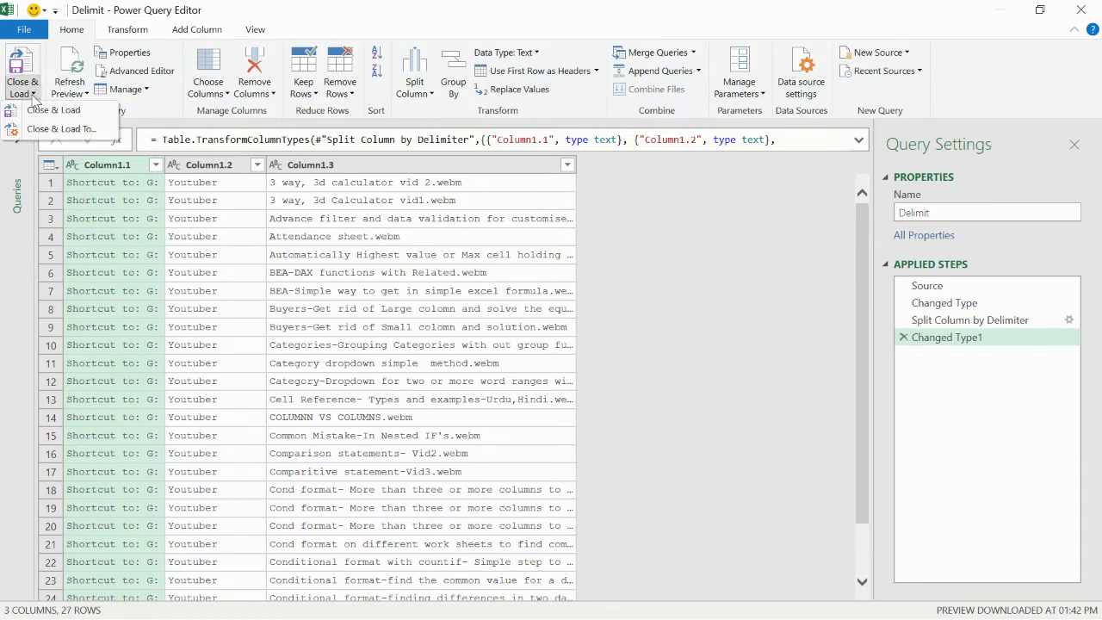
click(81, 130)
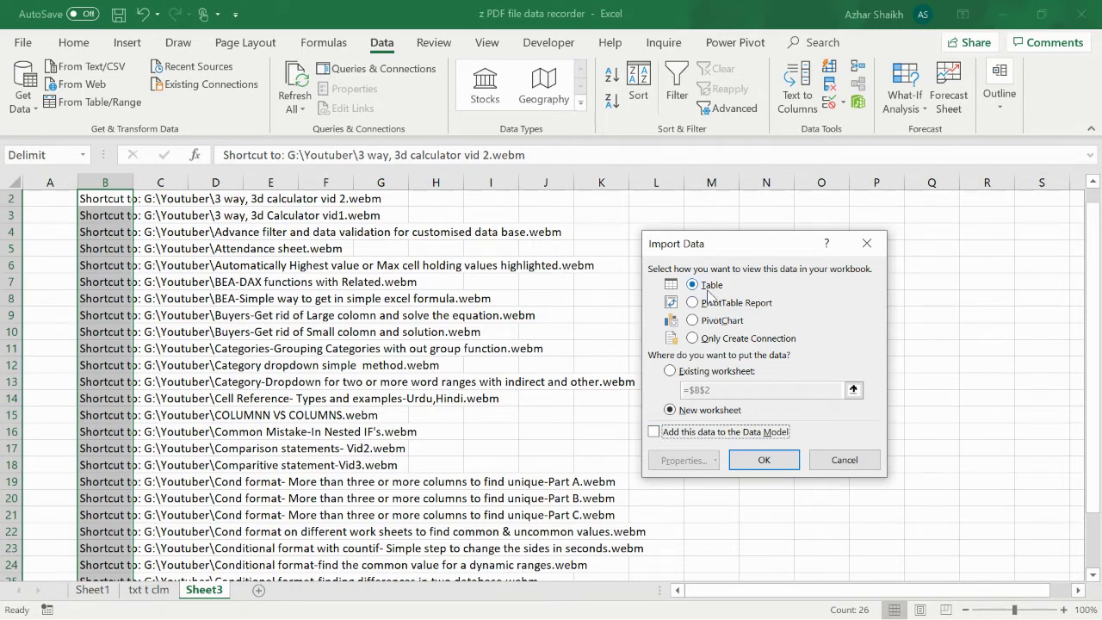
Step: Load the query as a table on new Sheet4, then delete Column1.1 and Column1.2 in columns A:B
click(763, 460)
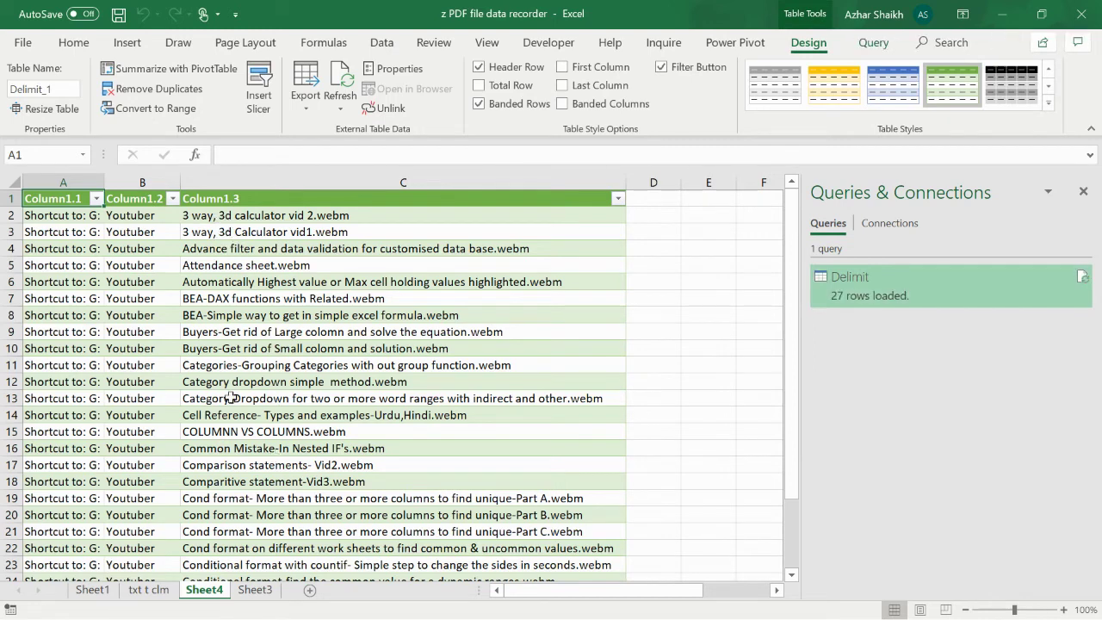
drag(90, 179, 122, 179)
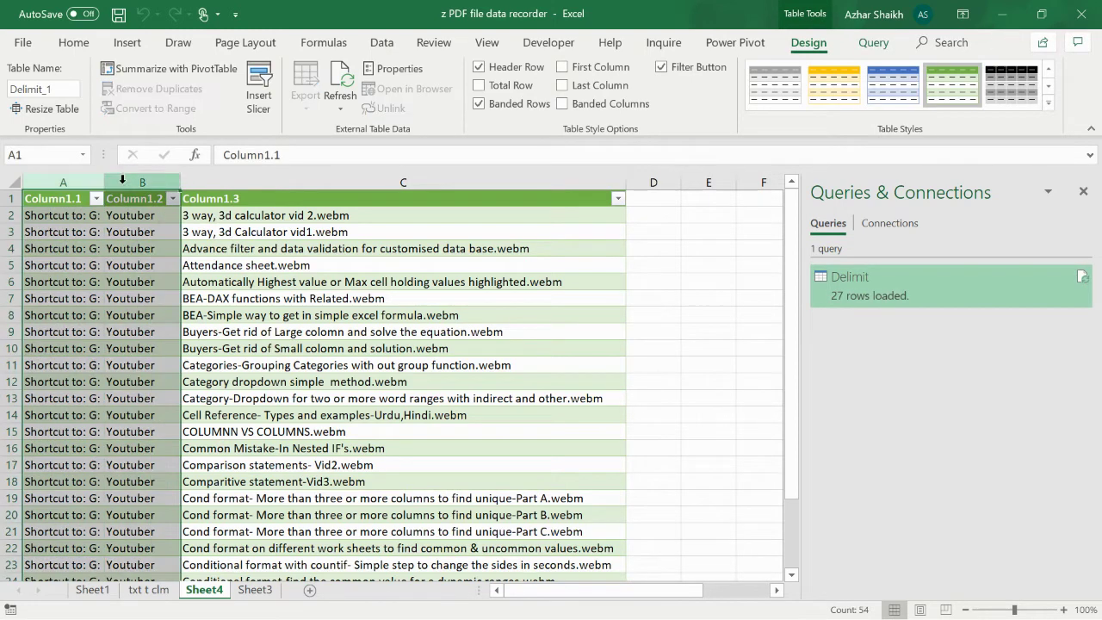
right_click(121, 179)
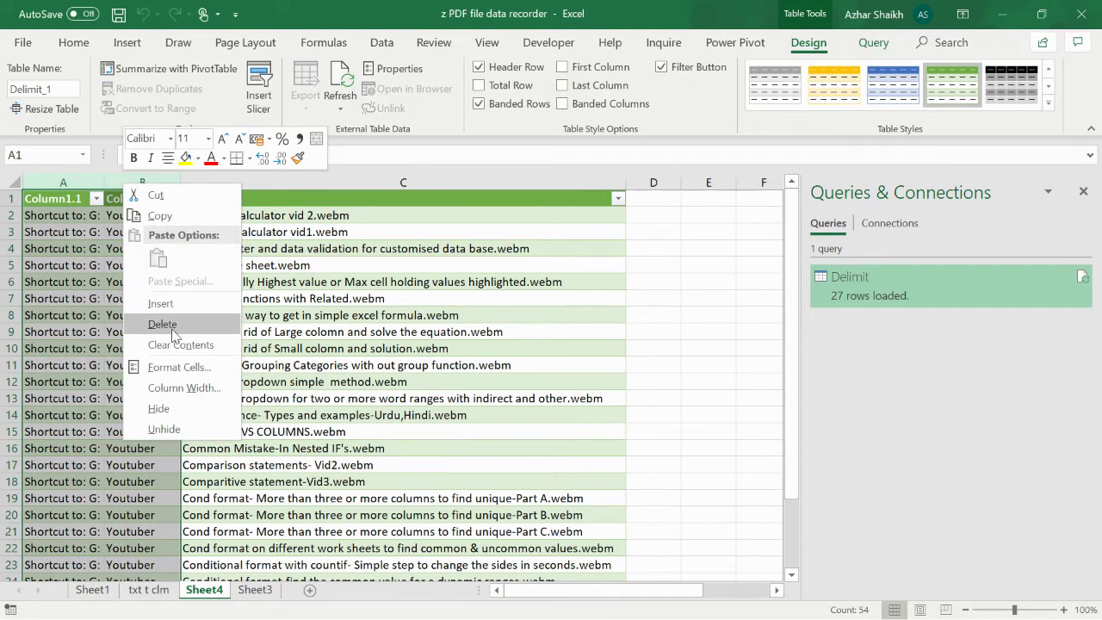
key(Escape)
key(ctrl+minus)
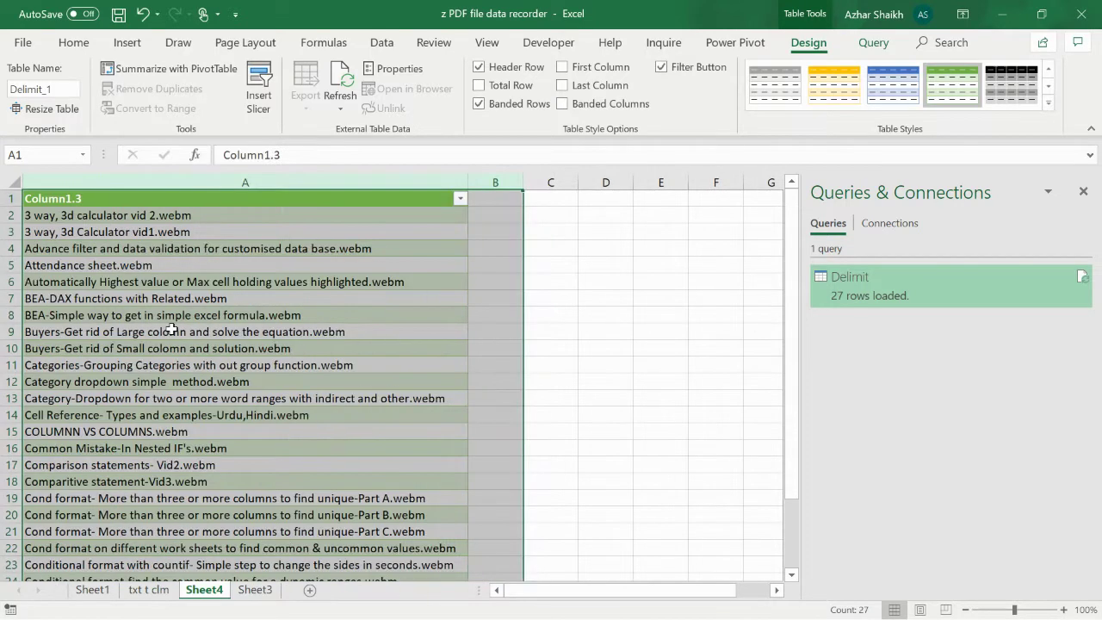
click(272, 271)
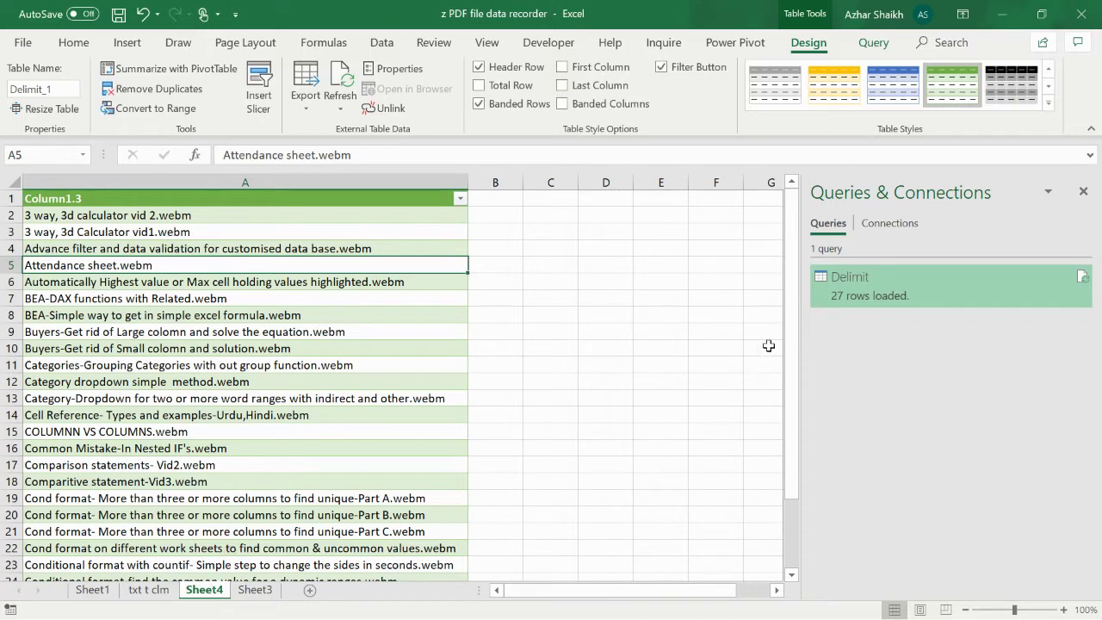
Step: Delete the Sheet4 worksheet permanently
right_click(217, 592)
click(263, 410)
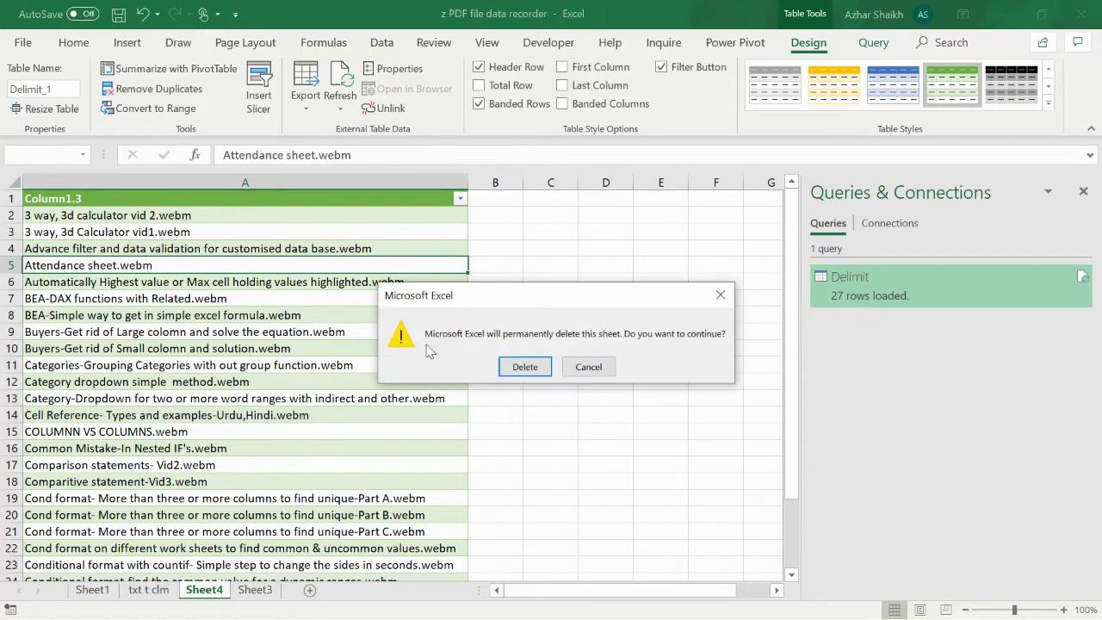
click(525, 367)
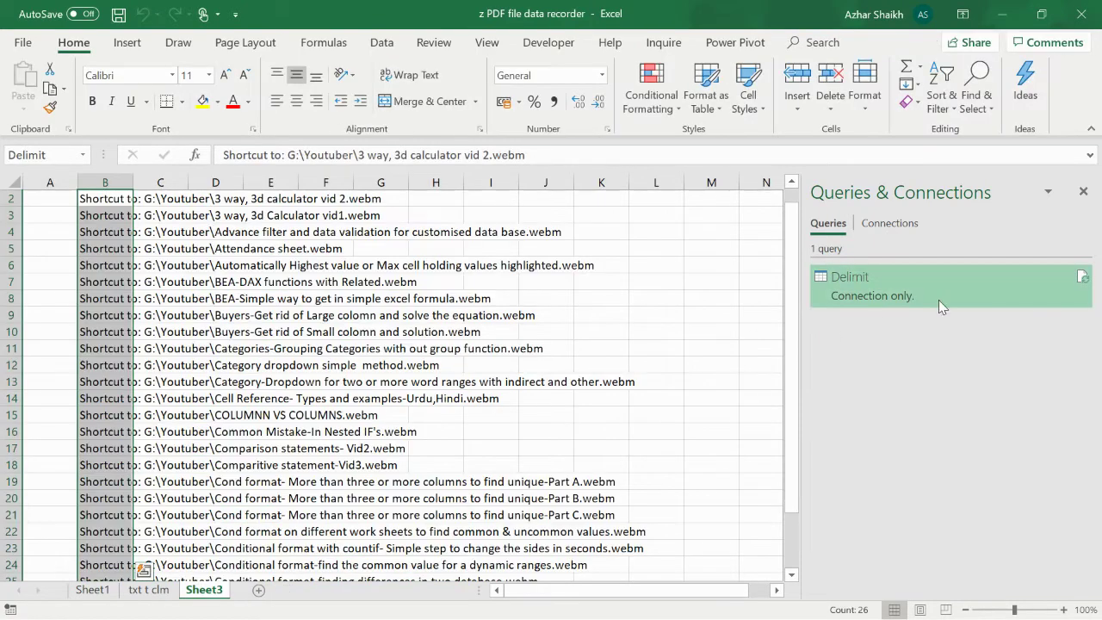
mouse_move(834, 293)
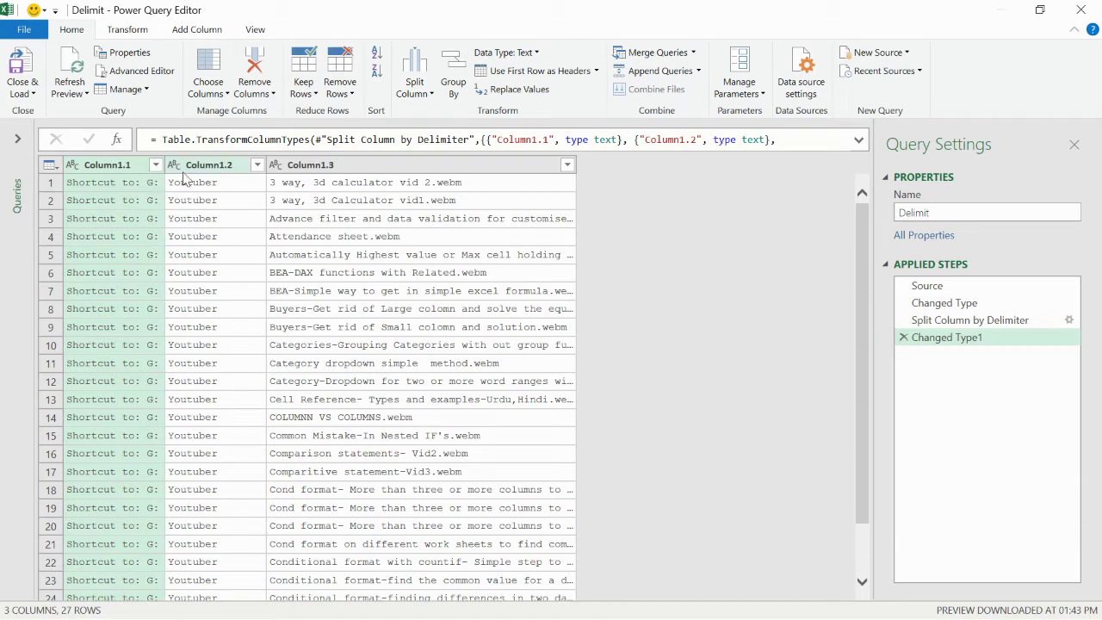
Step: Remove Column1.1 and Column1.2 from the Delimit query, copy the entire table, and Close & Load
ctrl+click(217, 171)
right_click(219, 172)
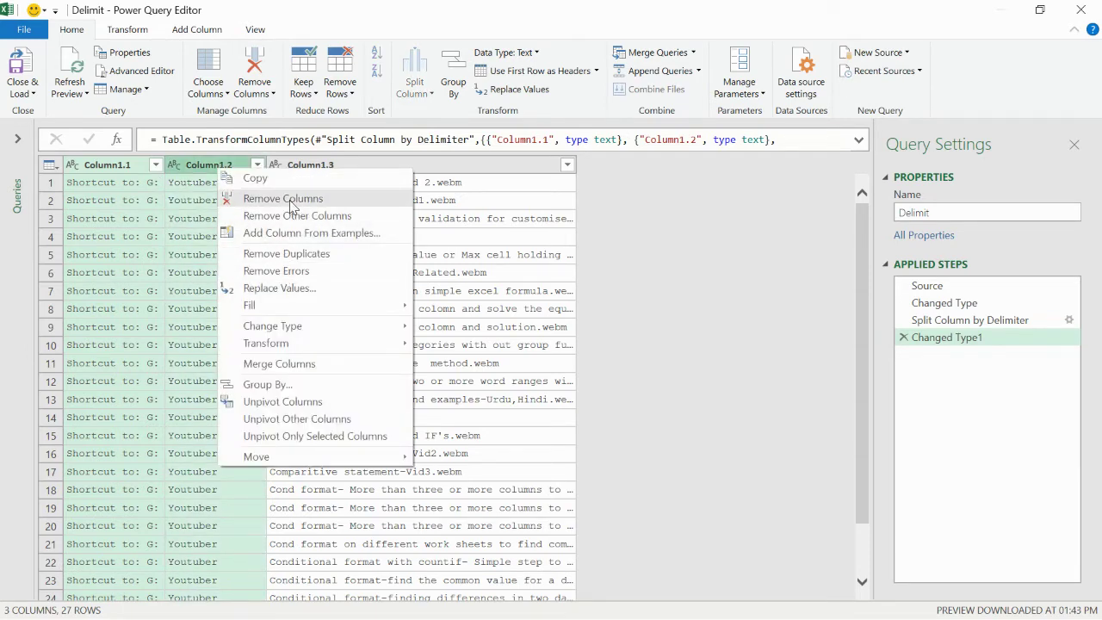
click(290, 206)
click(50, 166)
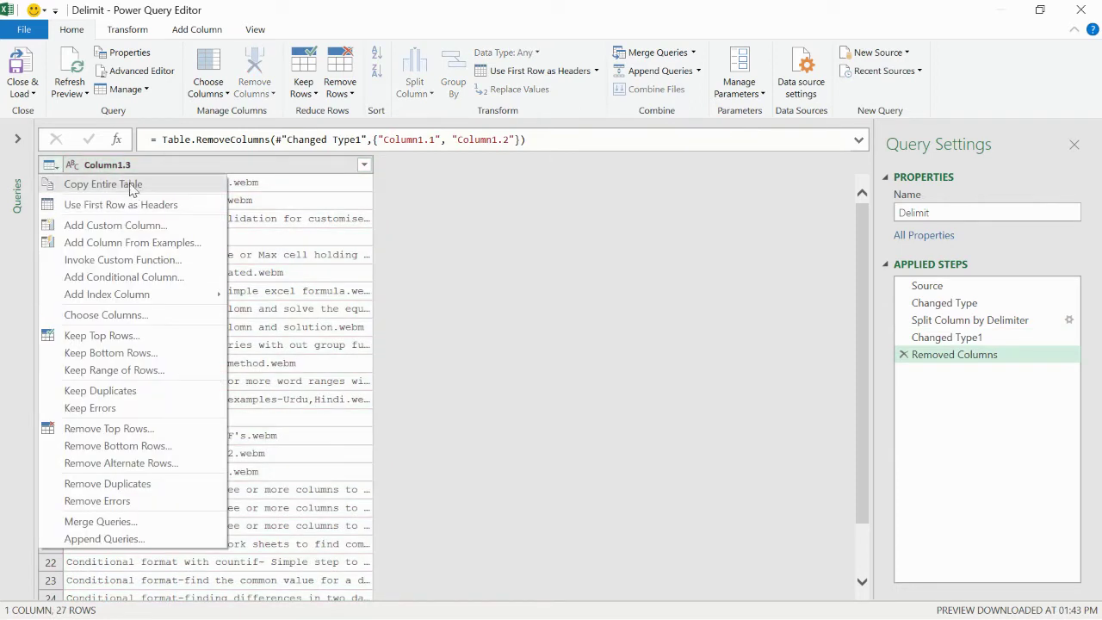
click(131, 184)
click(28, 93)
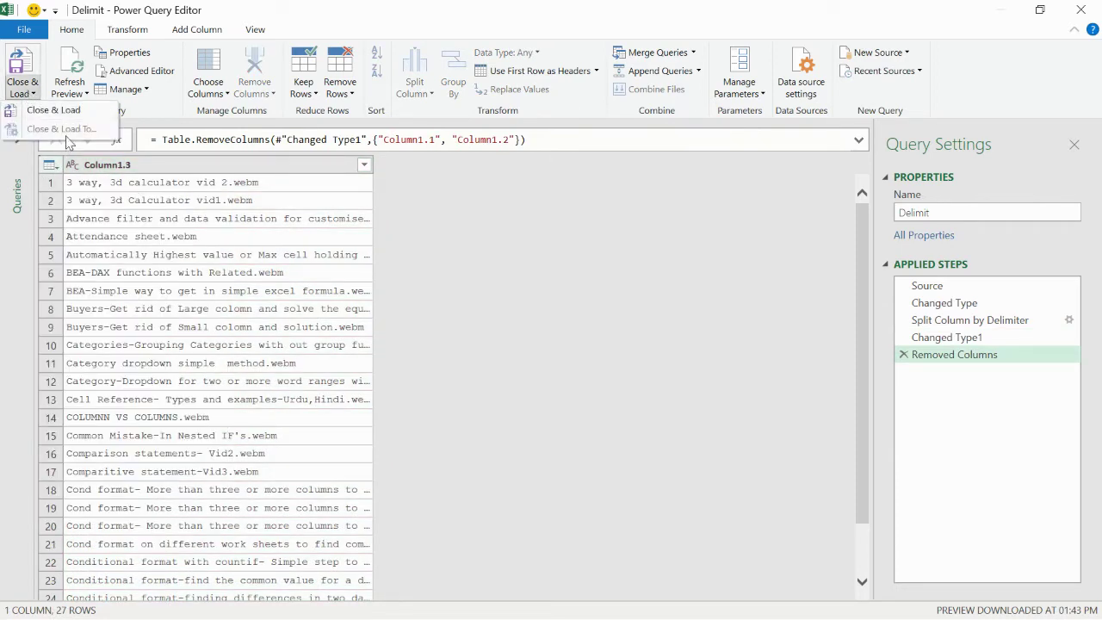
click(62, 110)
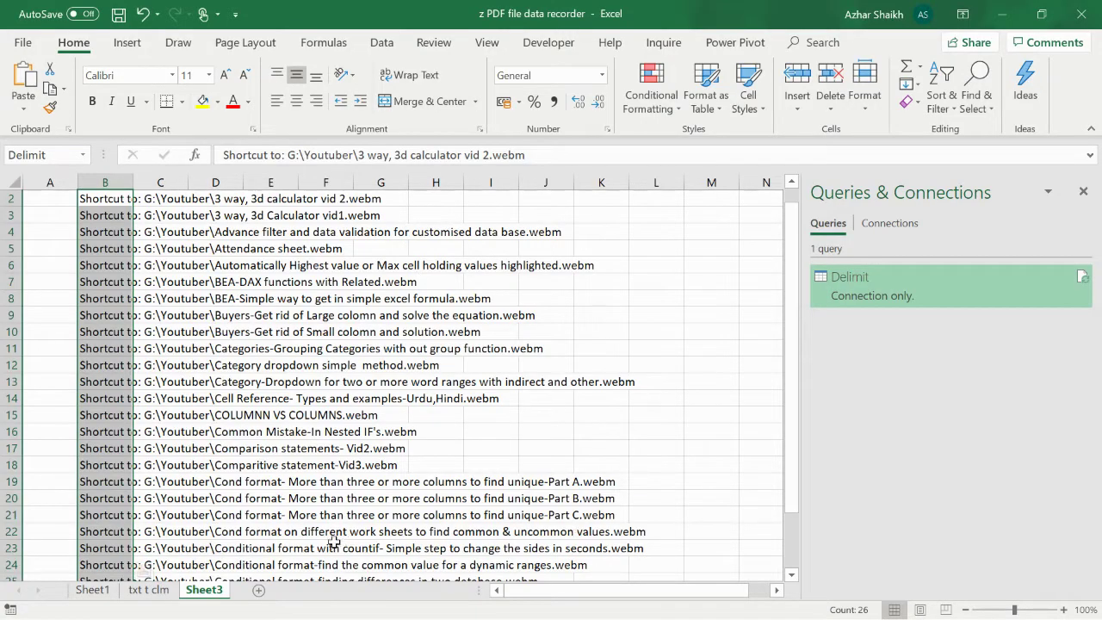
Step: Paste the copied file-name list into B2 of a new Sheet5
click(258, 590)
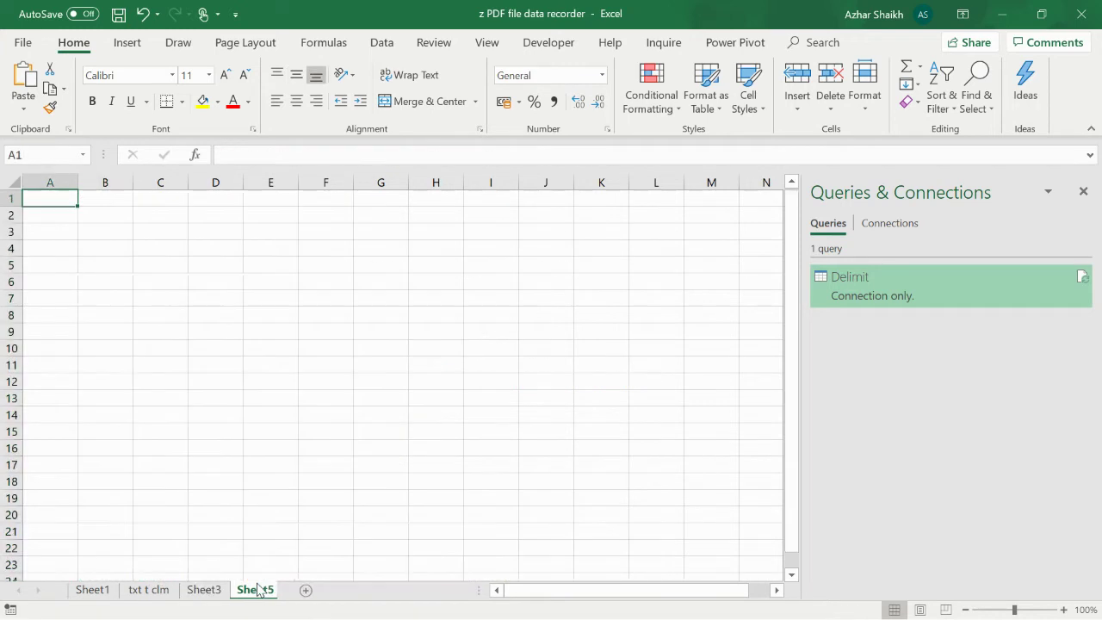
click(102, 218)
right_click(103, 217)
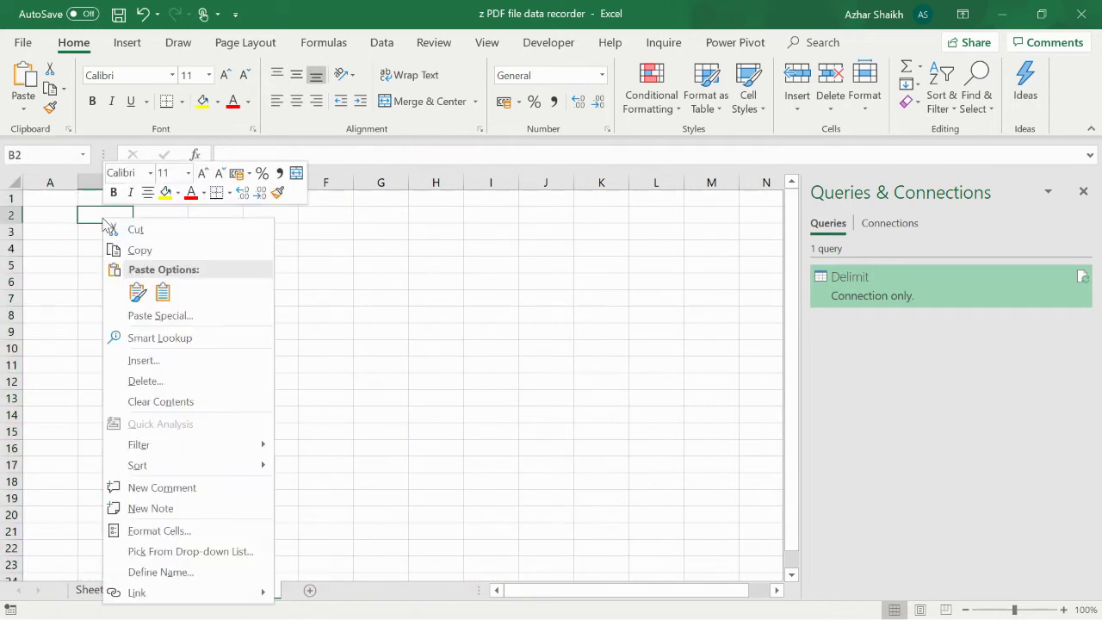
click(138, 289)
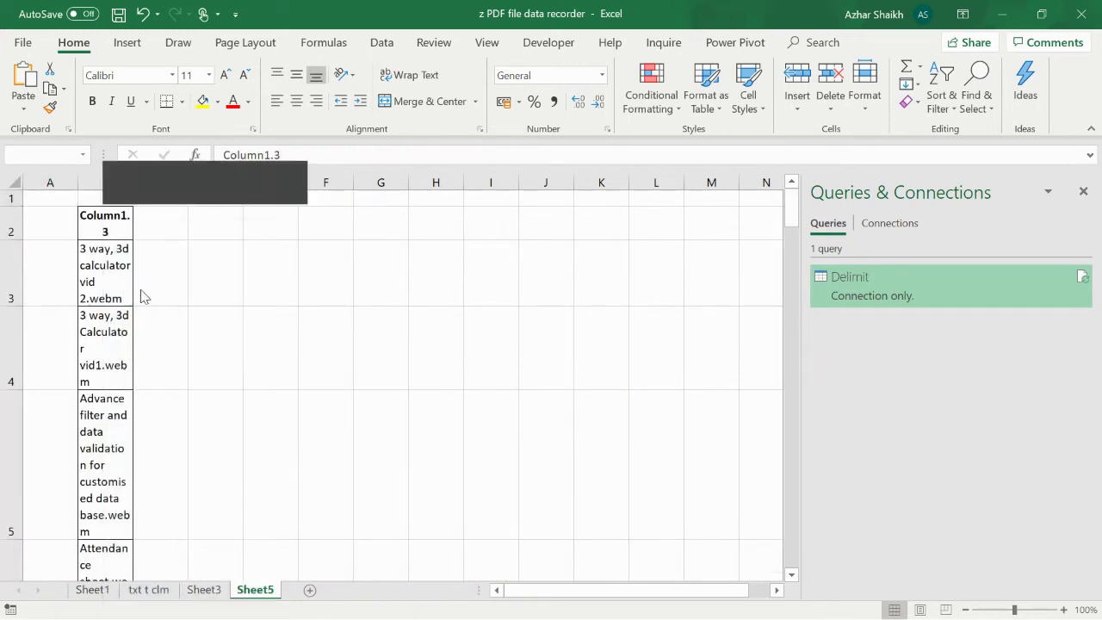
click(229, 303)
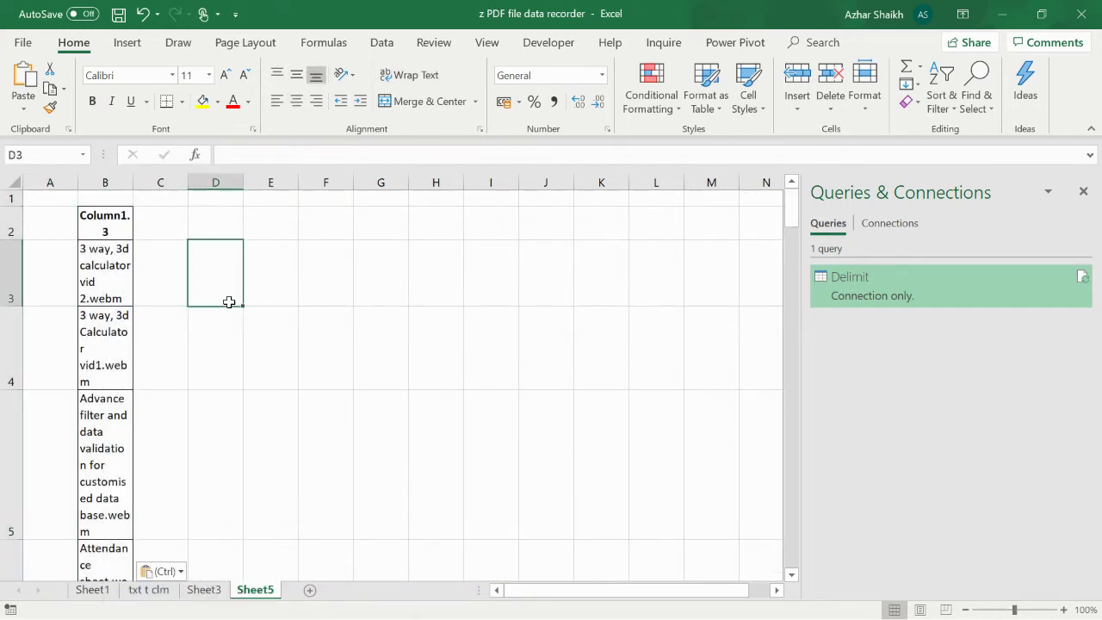
click(95, 186)
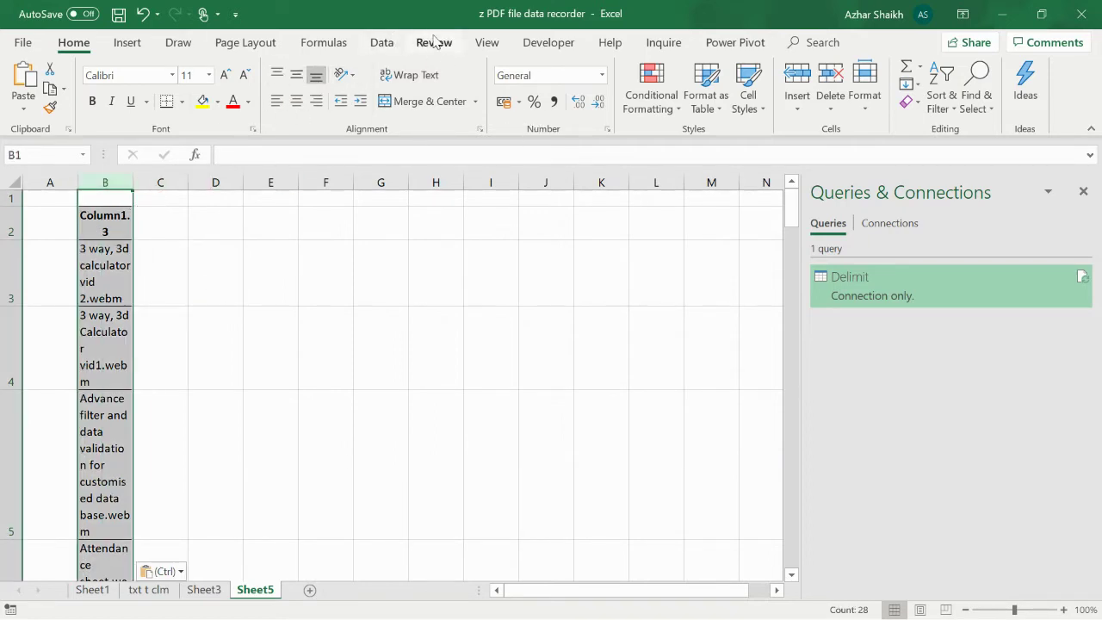
key(Escape)
Step: Autofit row heights, turn off Wrap Text for column B, and fit it to the longest name
drag(127, 180, 218, 180)
click(15, 183)
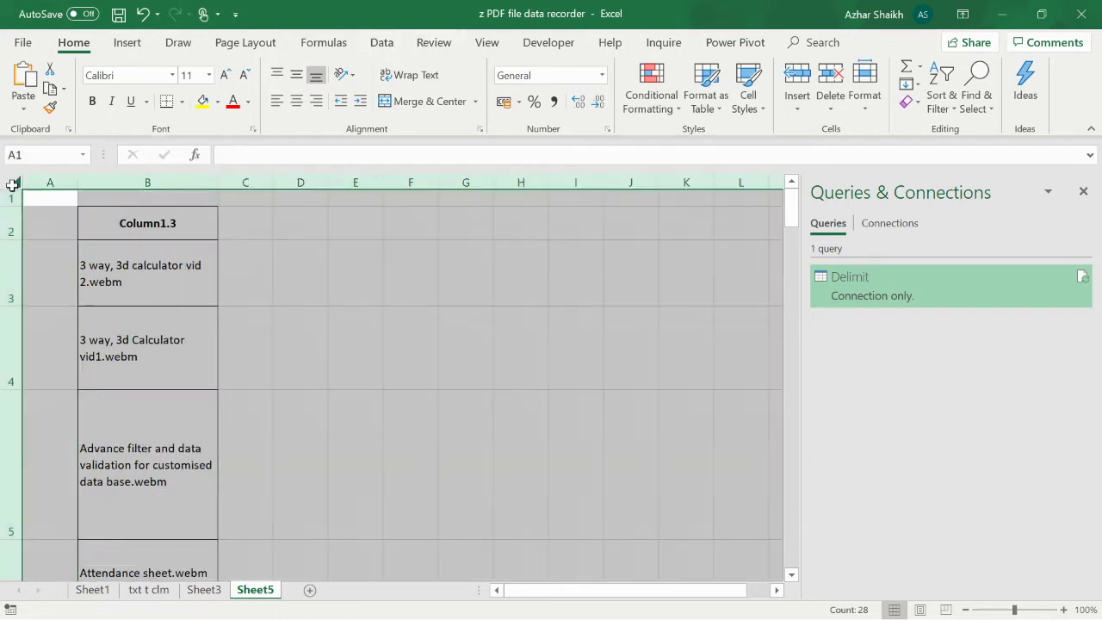
double_click(15, 203)
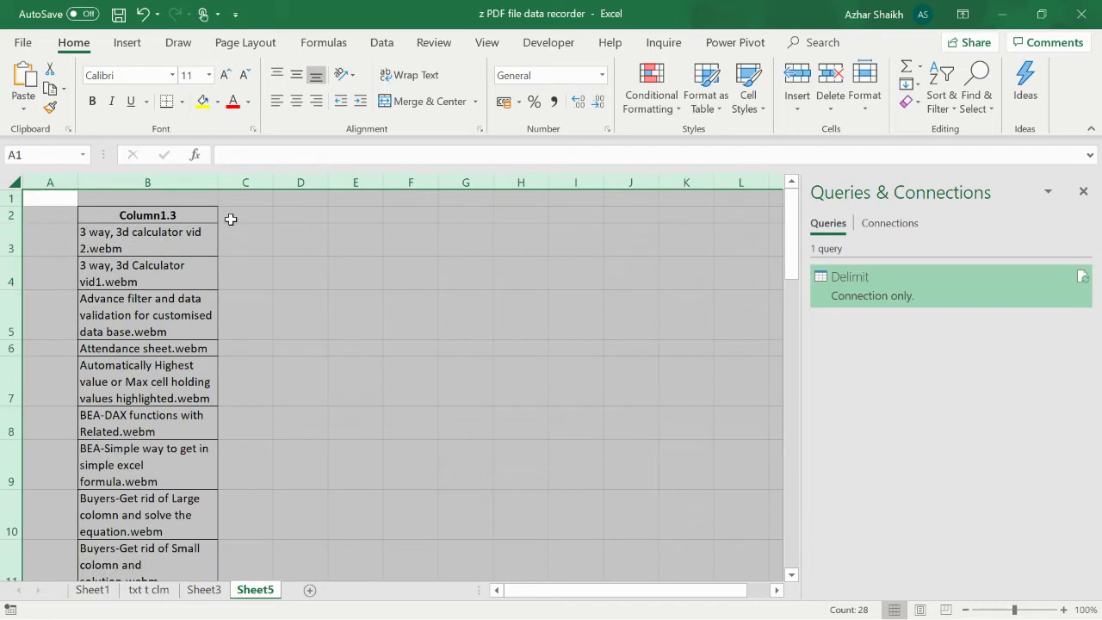
click(215, 181)
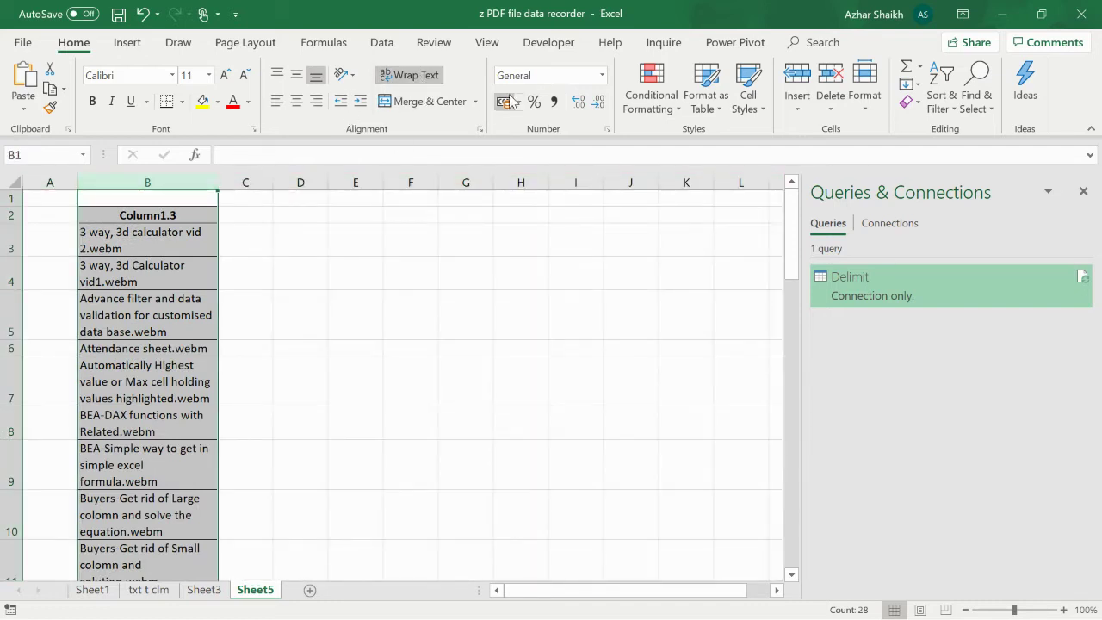
click(412, 77)
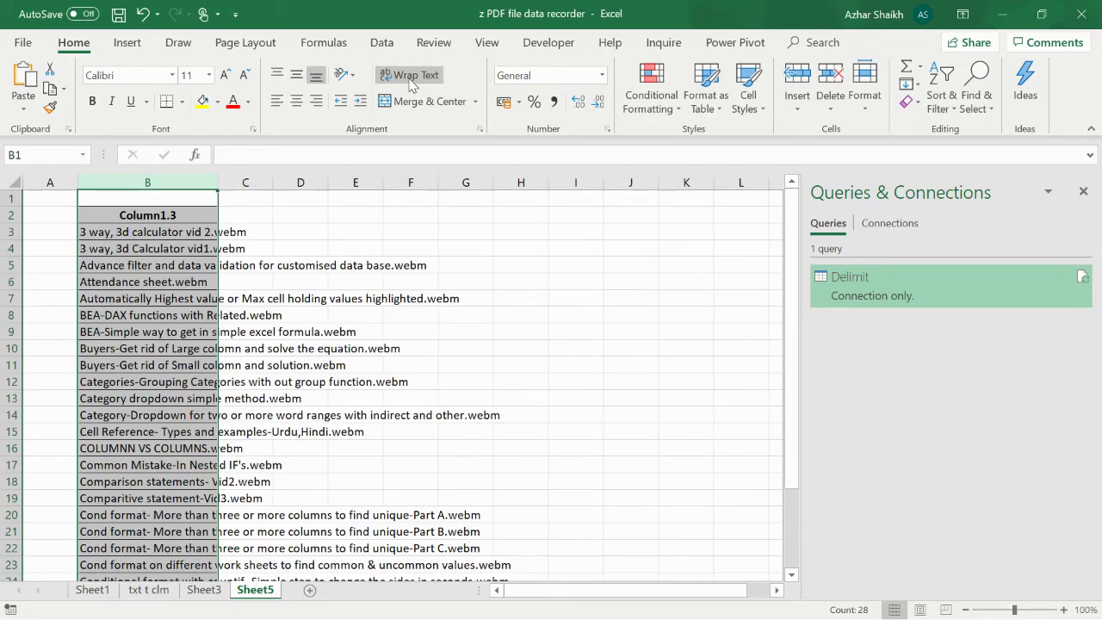
double_click(211, 177)
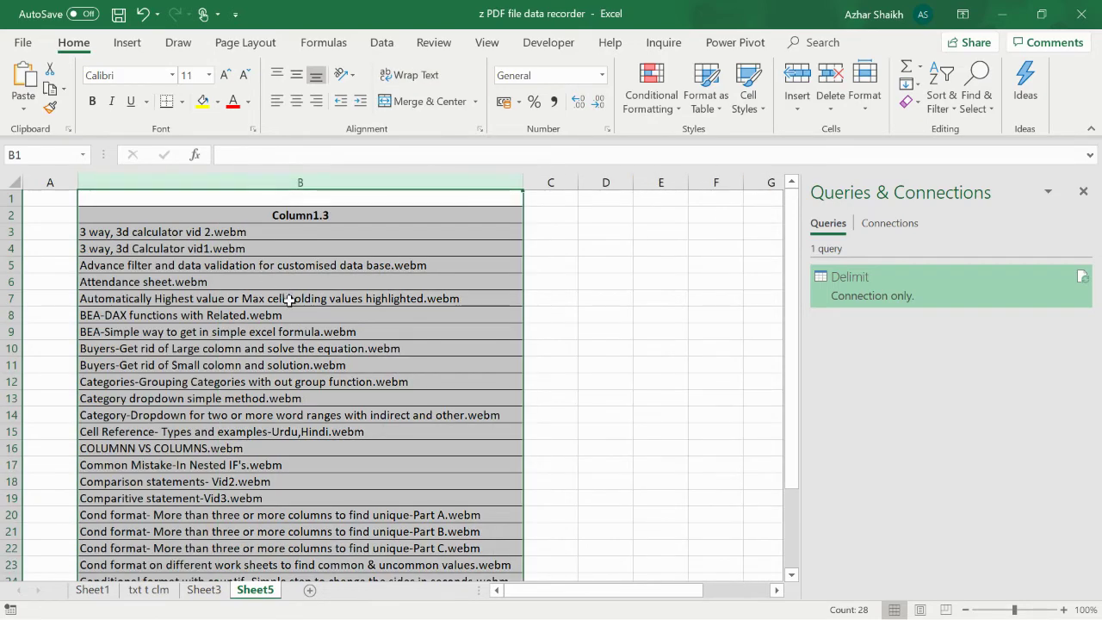
scroll(301, 299, down, 3)
scroll(302, 299, down, 1)
scroll(327, 345, up, 1)
scroll(328, 345, down, 1)
Step: Delete row 29 containing the null entry
click(11, 465)
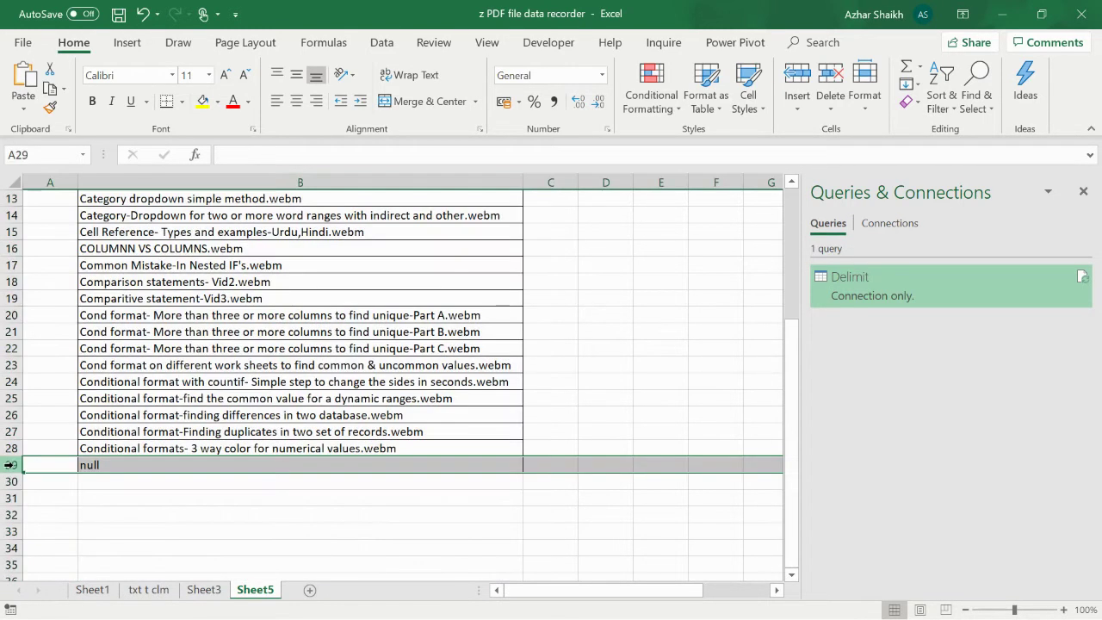
right_click(13, 466)
click(69, 351)
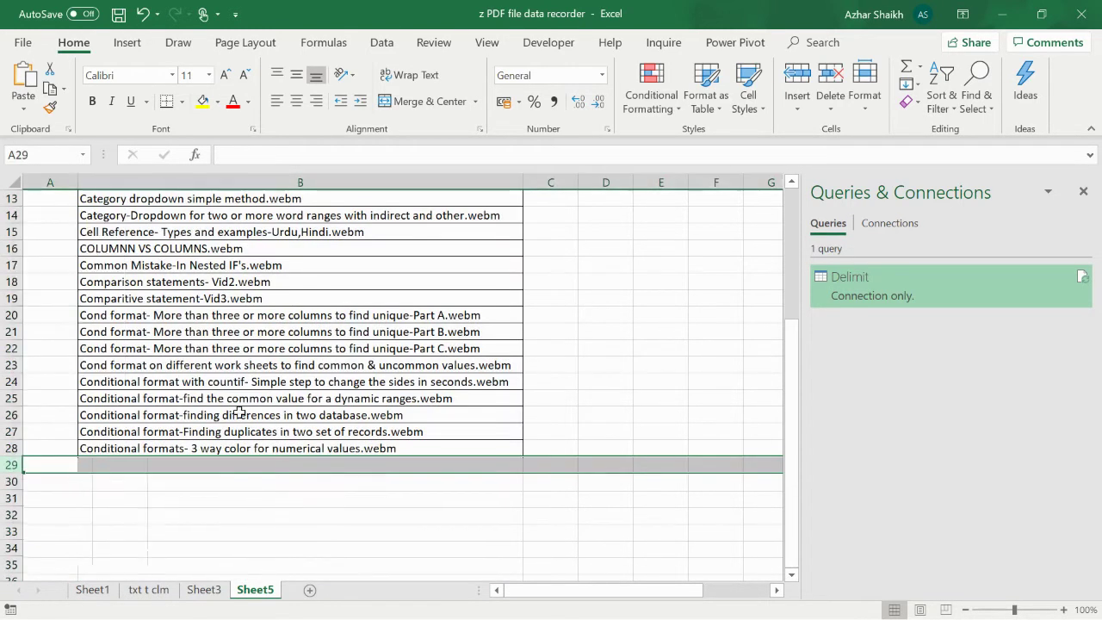
scroll(241, 404, up, 4)
Step: Compare Sheet3's original shortcut paths against Sheet5's cleaned list, txt t clm and Sheet1
click(204, 590)
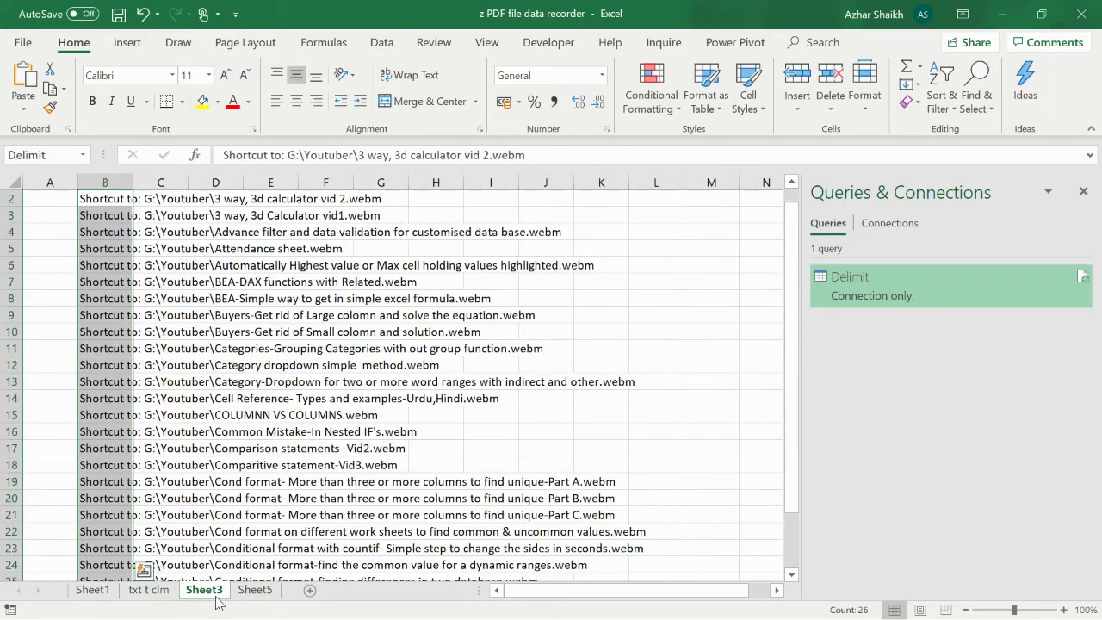
scroll(259, 589, up, 1)
click(258, 590)
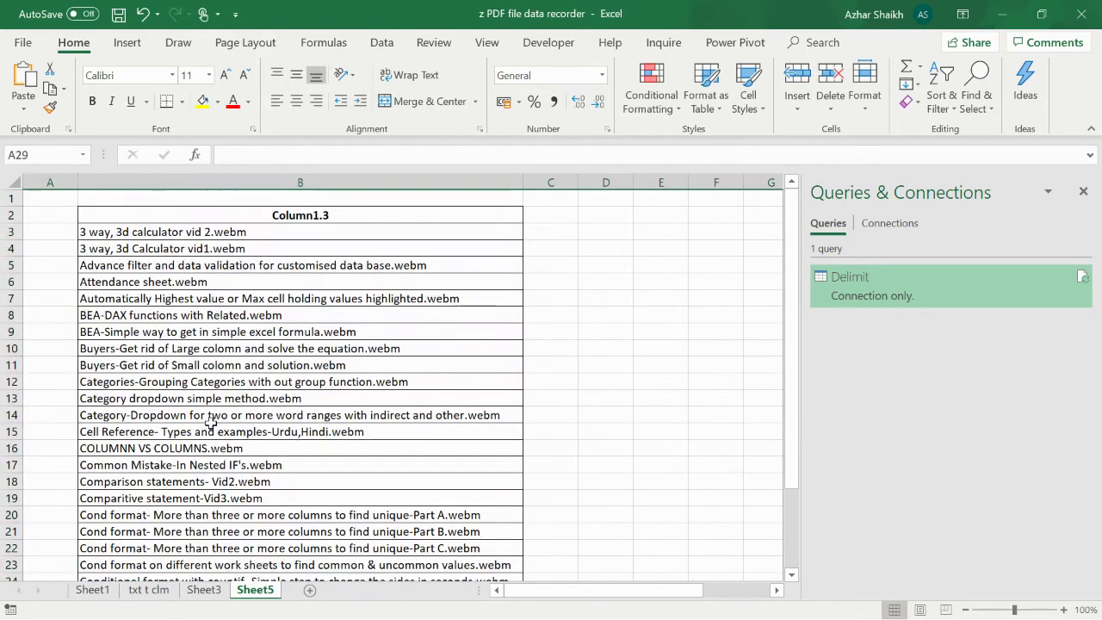
scroll(206, 424, down, 2)
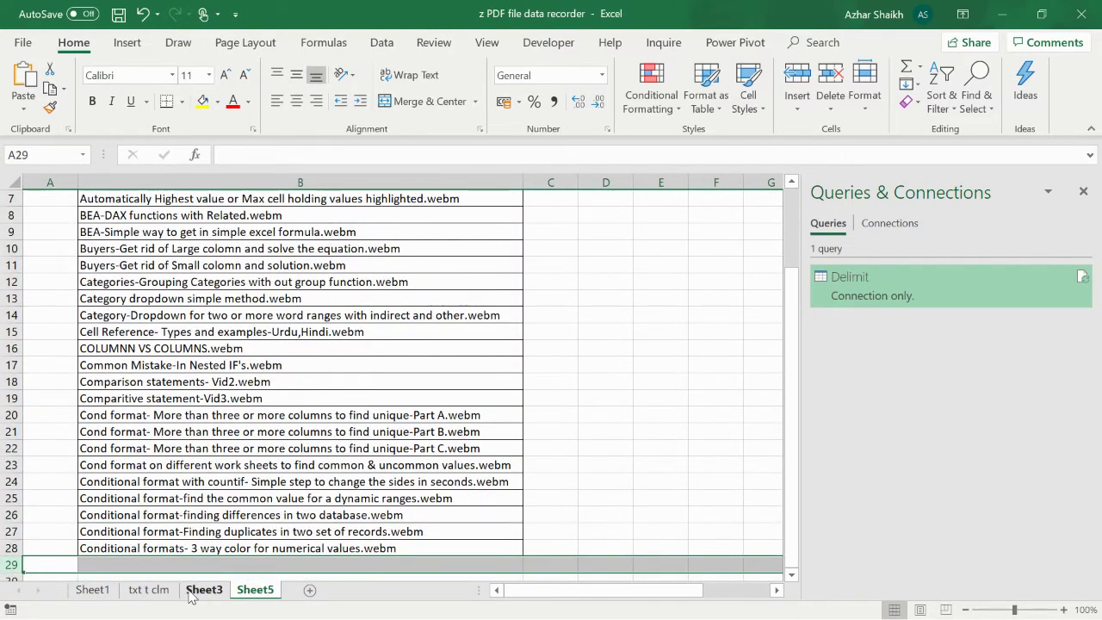
click(205, 590)
click(149, 590)
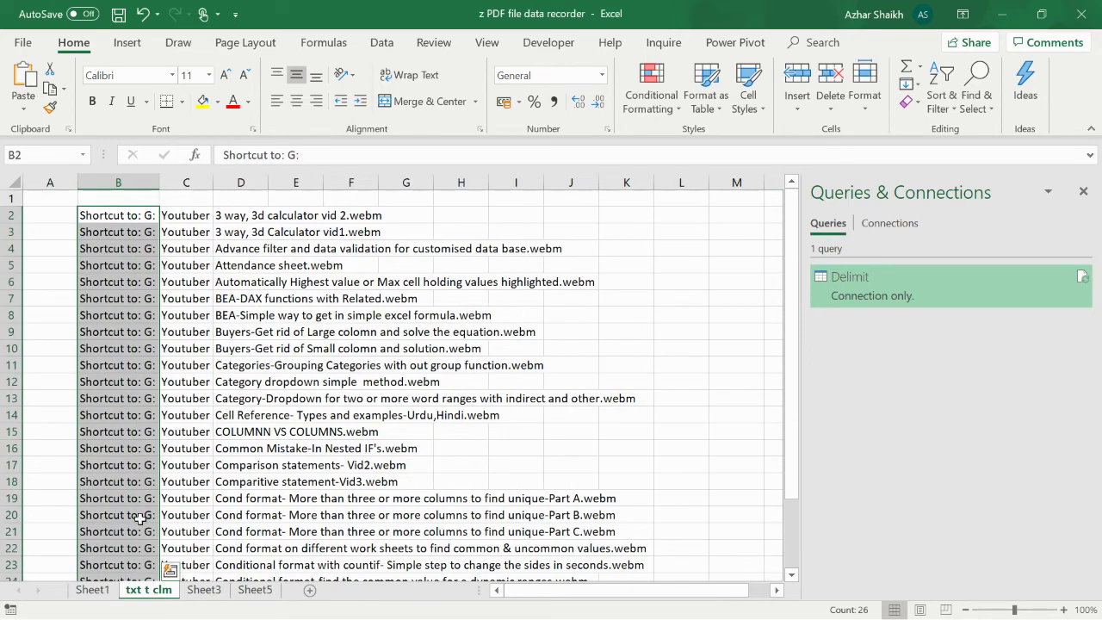
click(92, 590)
scroll(228, 379, down, 2)
scroll(228, 379, down, 4)
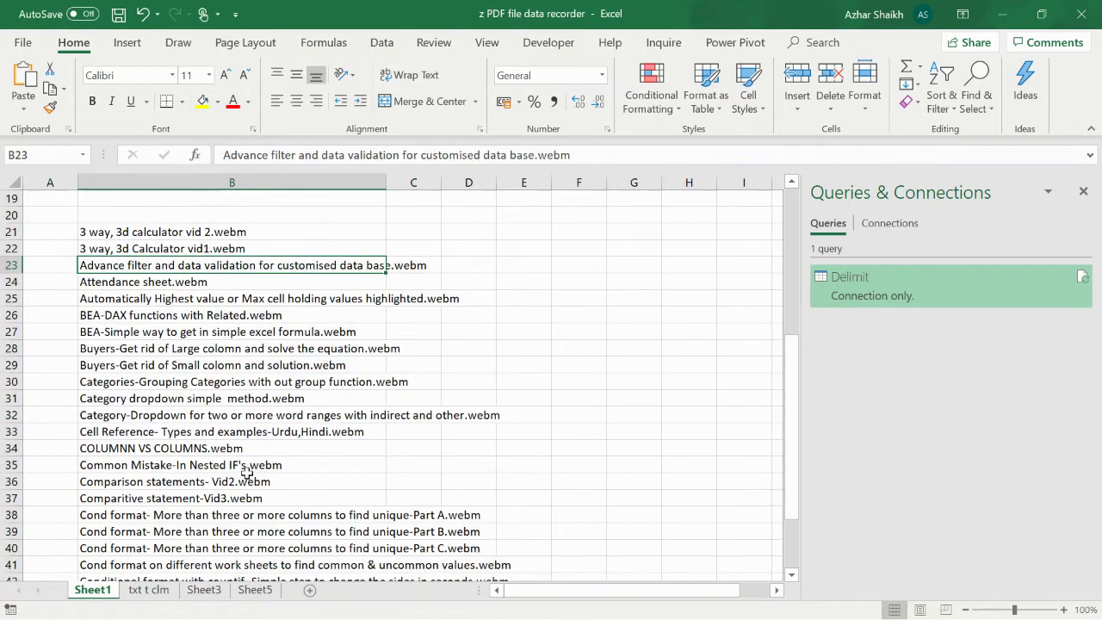
click(254, 591)
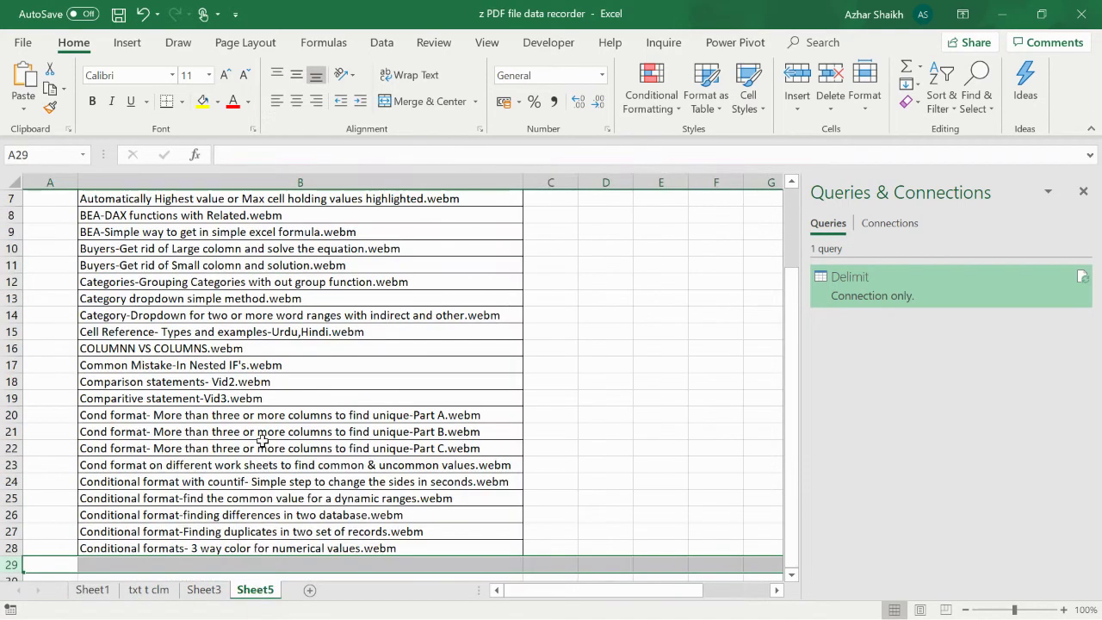
scroll(265, 445, up, 2)
scroll(267, 291, down, 1)
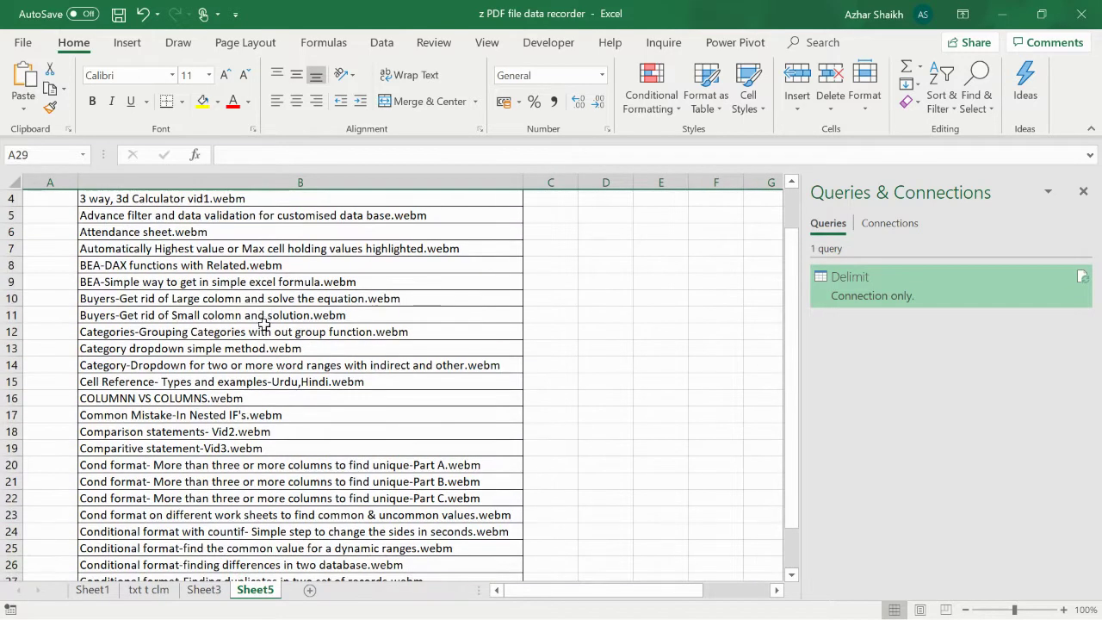
scroll(293, 307, down, 1)
scroll(297, 315, down, 1)
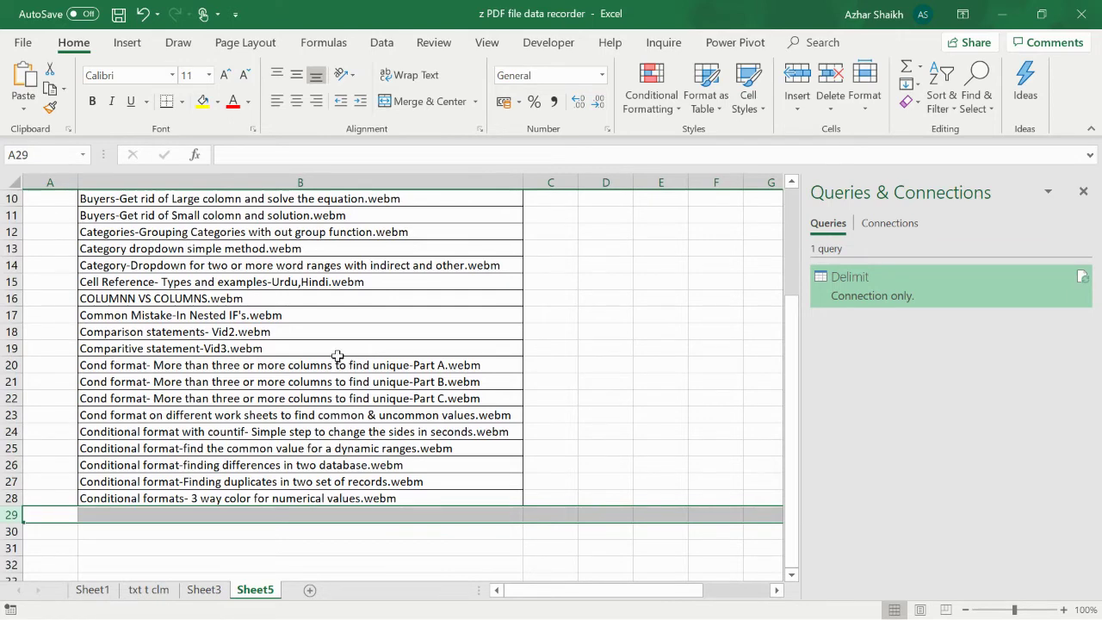
scroll(338, 355, up, 1)
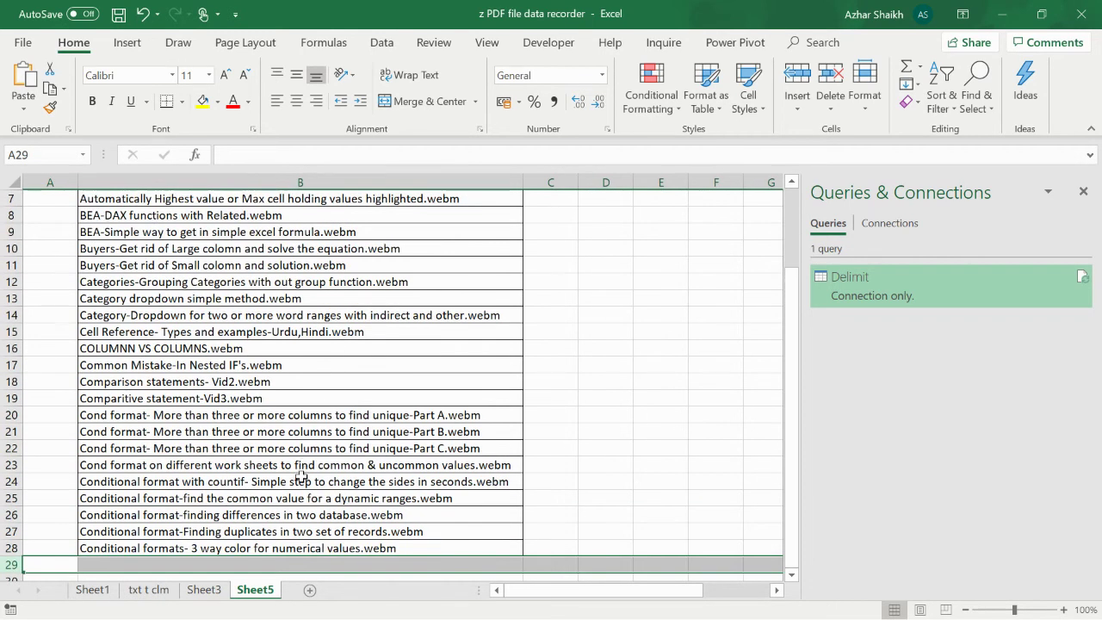
Step: Recheck Sheet3's paths and txt t clm's split columns, ending on Sheet1's .webm file-name list
click(204, 590)
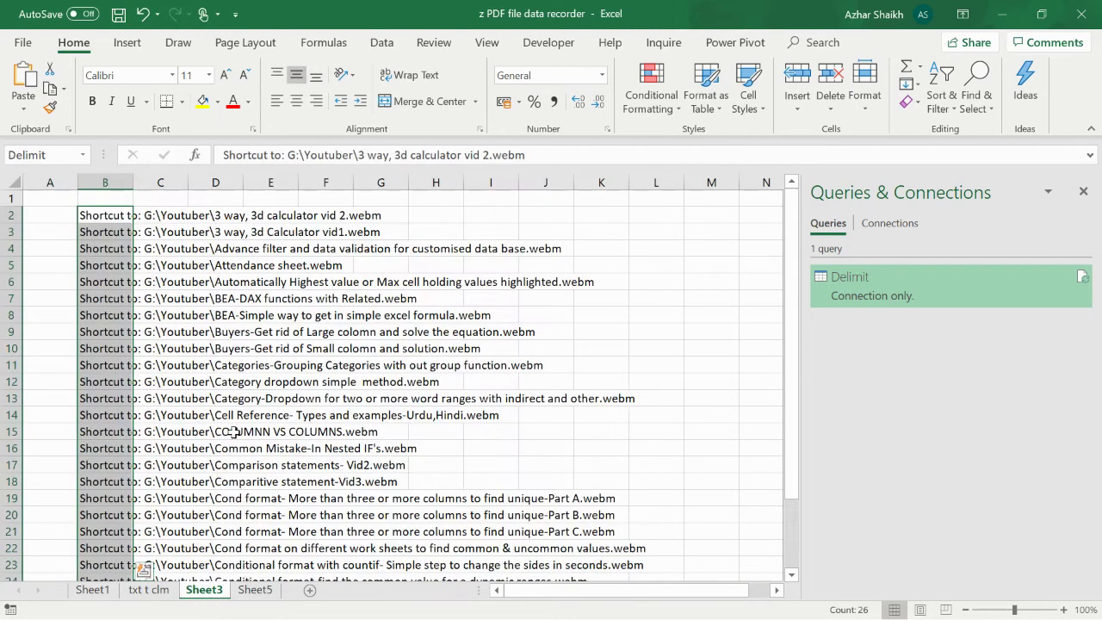
scroll(231, 424, up, 2)
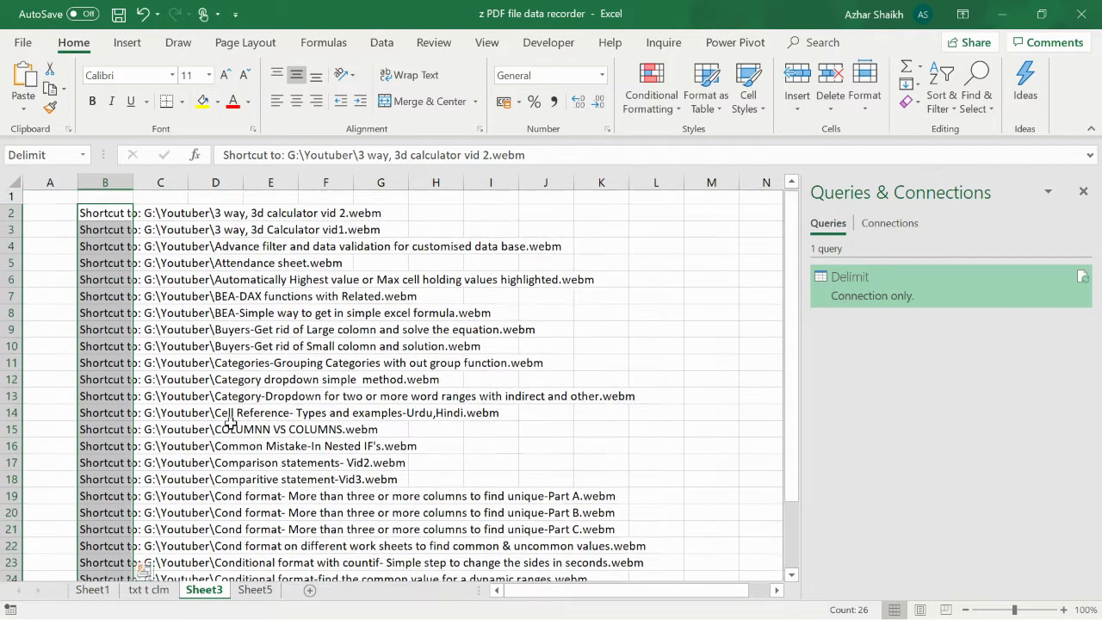
click(162, 591)
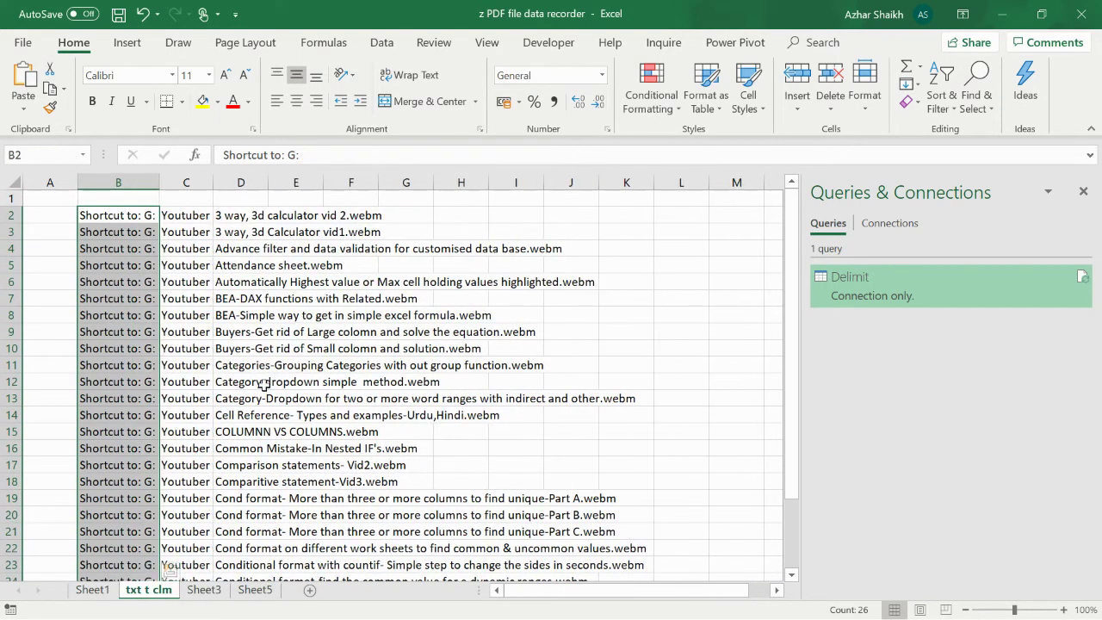
click(96, 591)
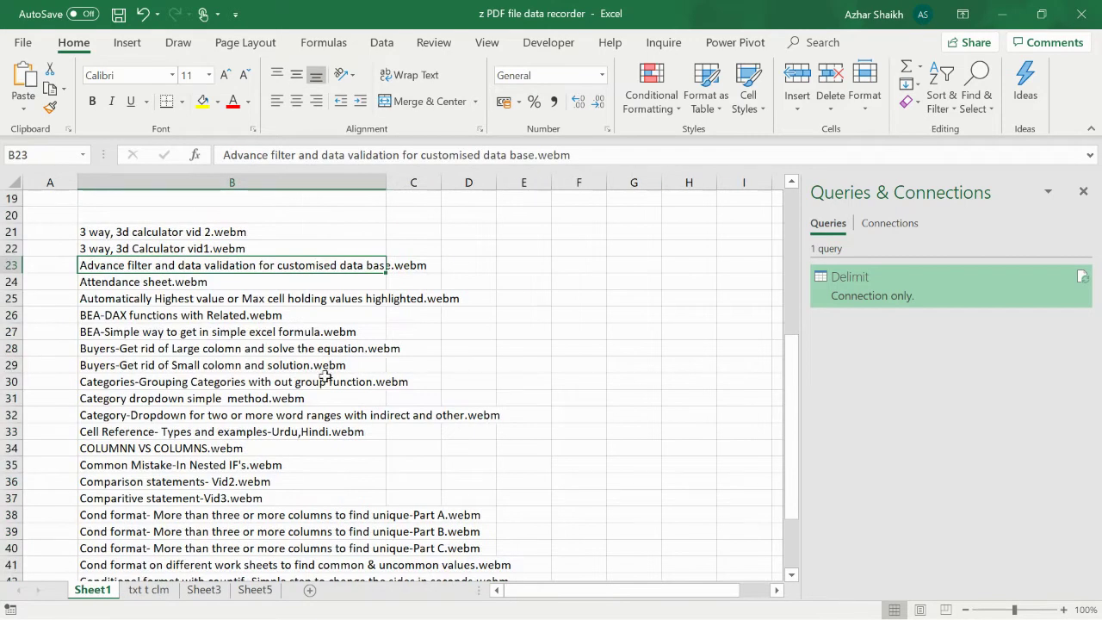
scroll(325, 377, down, 3)
scroll(325, 376, up, 5)
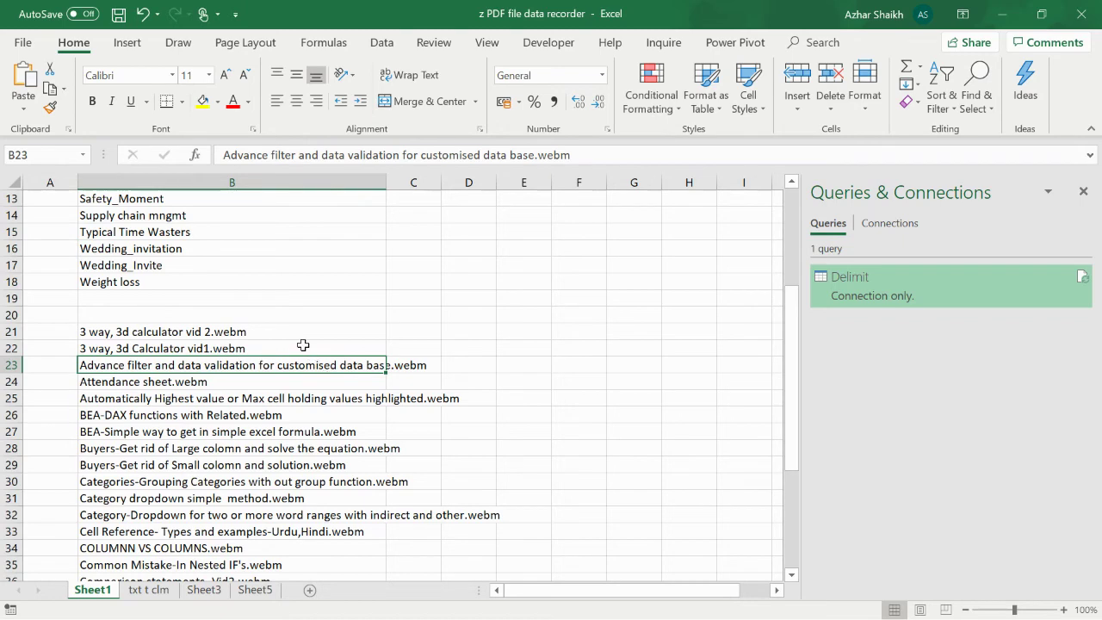
scroll(304, 345, down, 3)
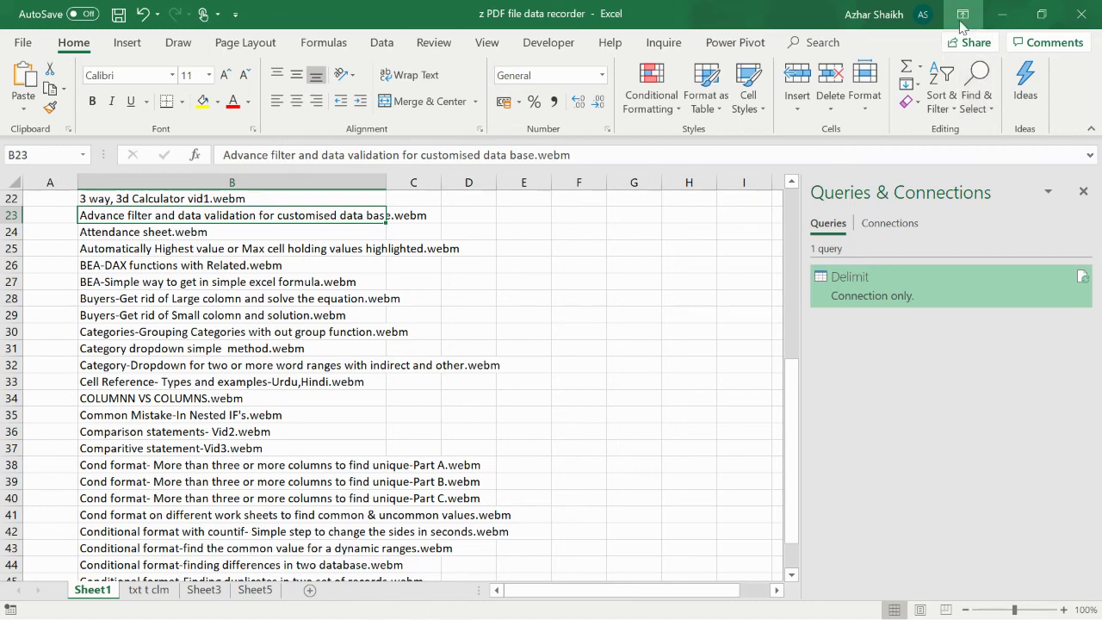
Step: Minimise Excel and close the Outlook message containing the shortcut paths
click(1005, 14)
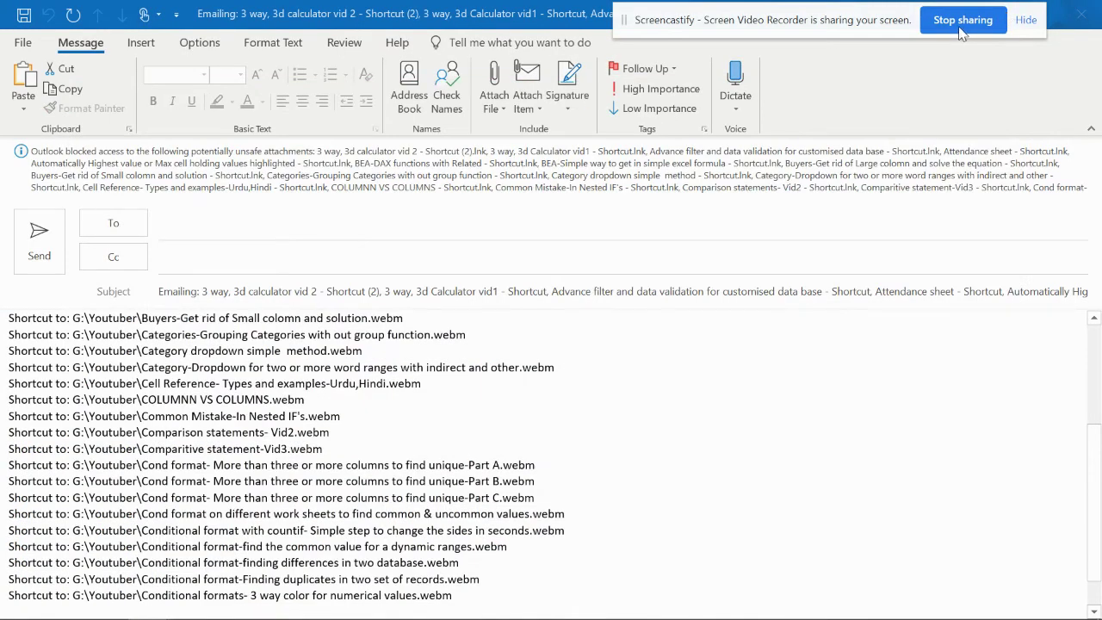
drag(886, 27, 795, 31)
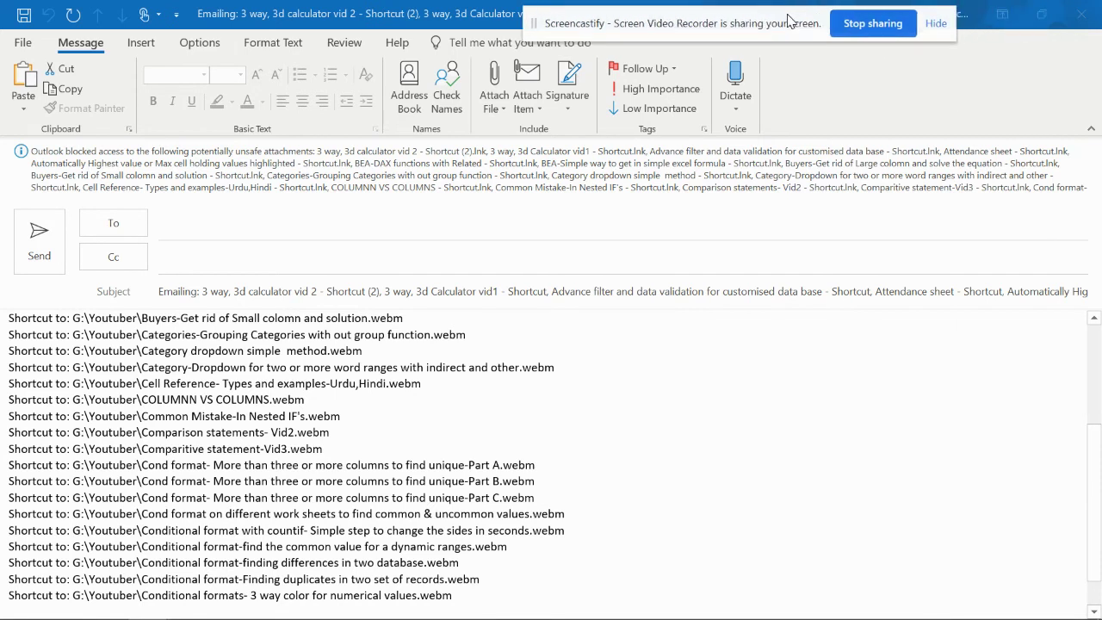
click(1084, 17)
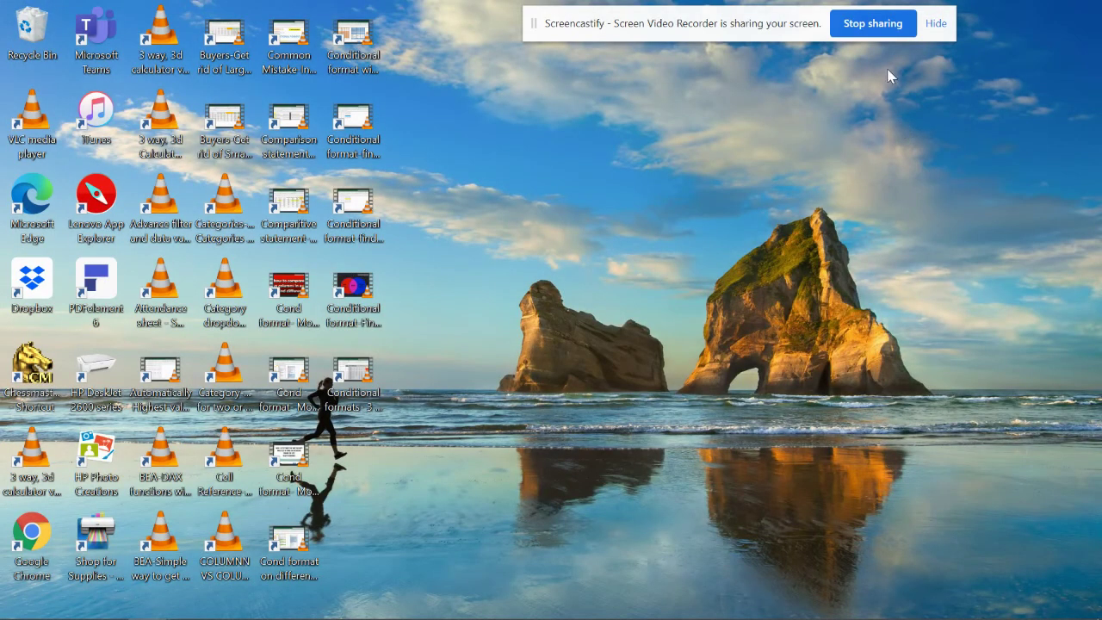